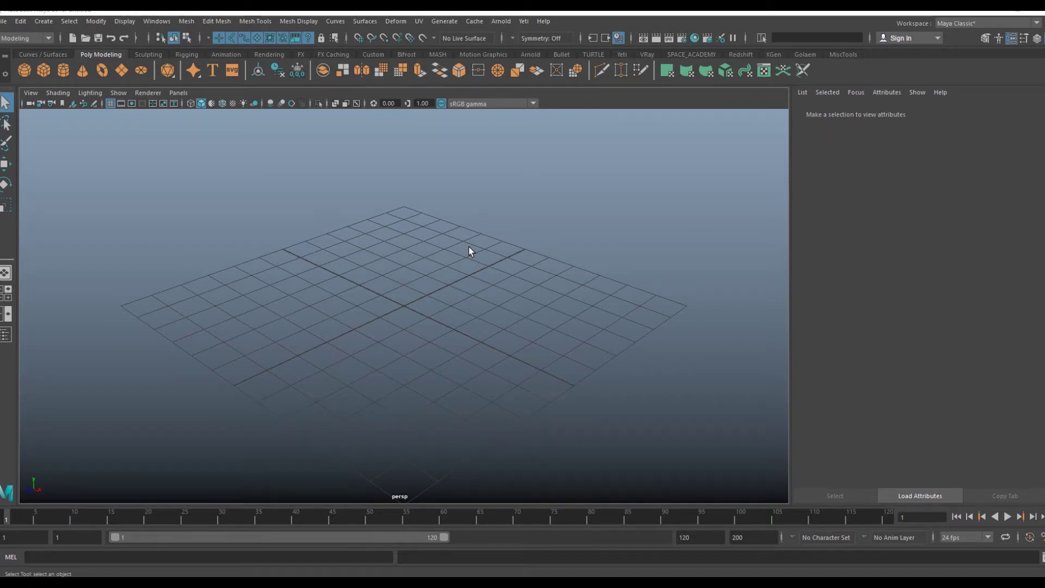
Step: Create a polygon cube at the origin and move it back along Z
left_click_drag(478, 275, 488, 289, "alt")
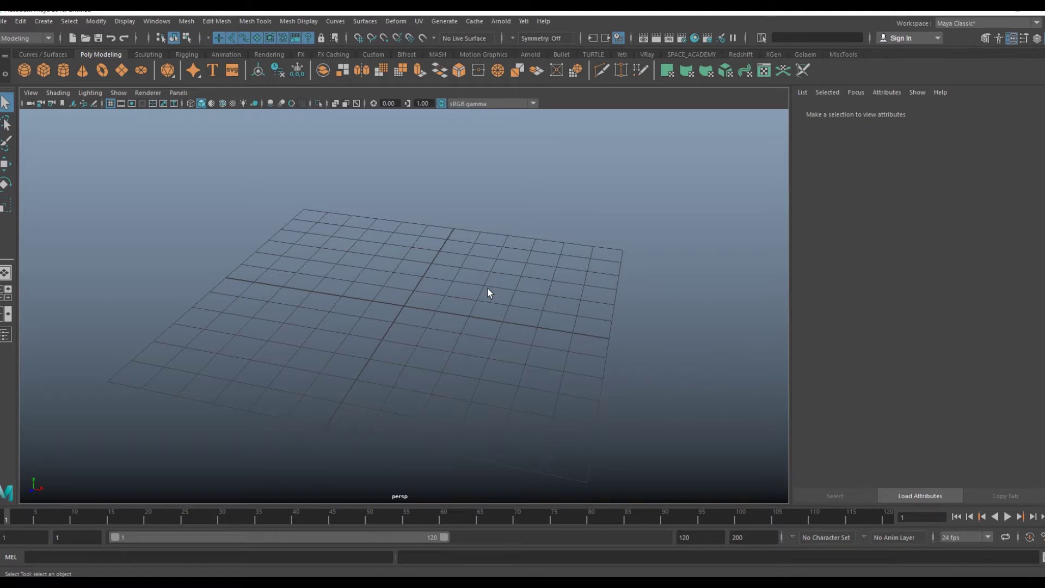
mouse_move(490, 291)
left_mouse_down("alt")
mouse_move(511, 273)
mouse_move(478, 263)
left_mouse_up("alt")
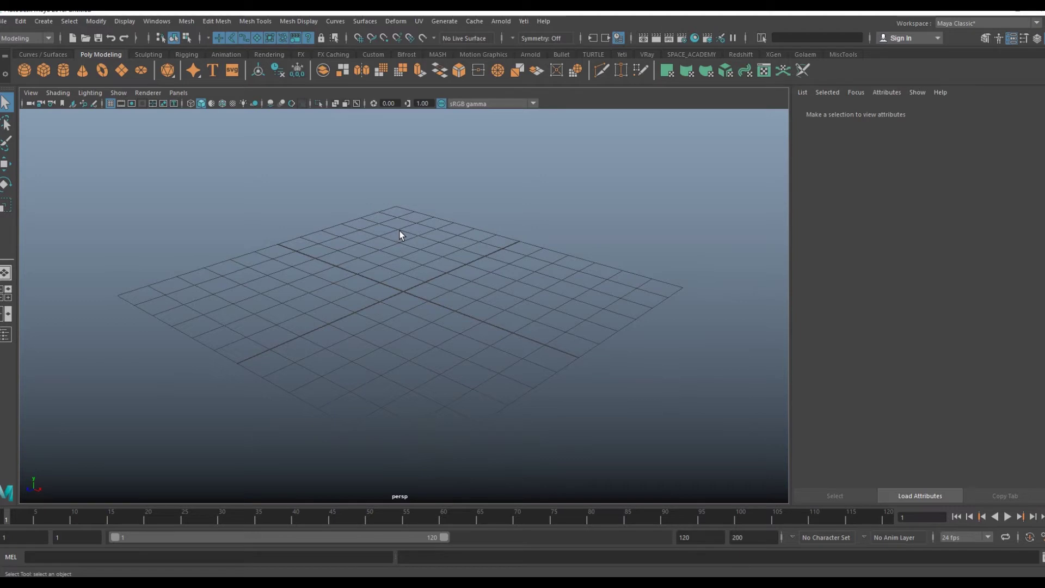
left_click_drag(400, 234, 403, 245, "alt")
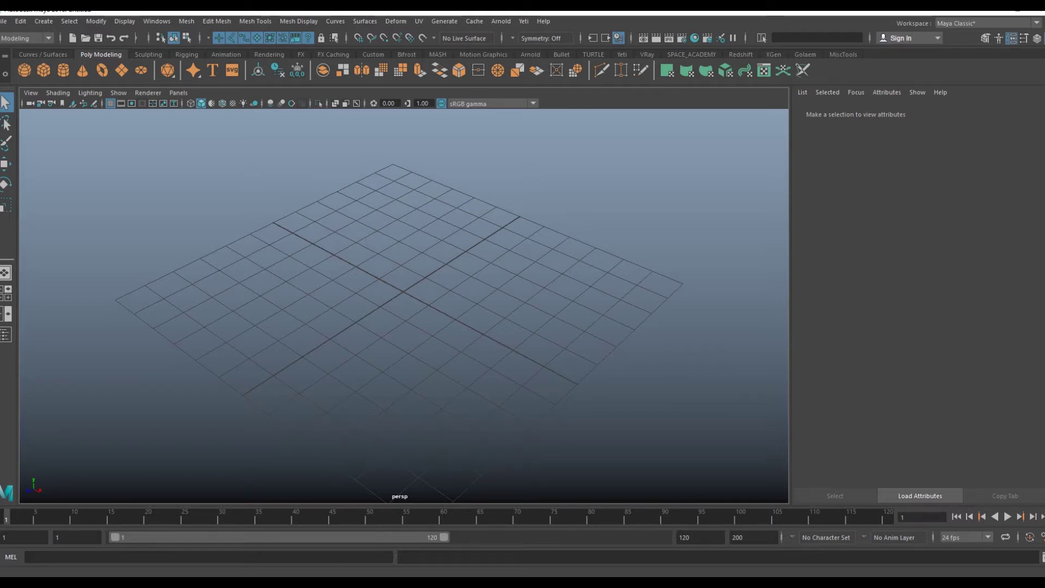
mouse_move(479, 307)
left_mouse_down("alt")
mouse_move(478, 289)
mouse_move(508, 292)
left_mouse_up("alt")
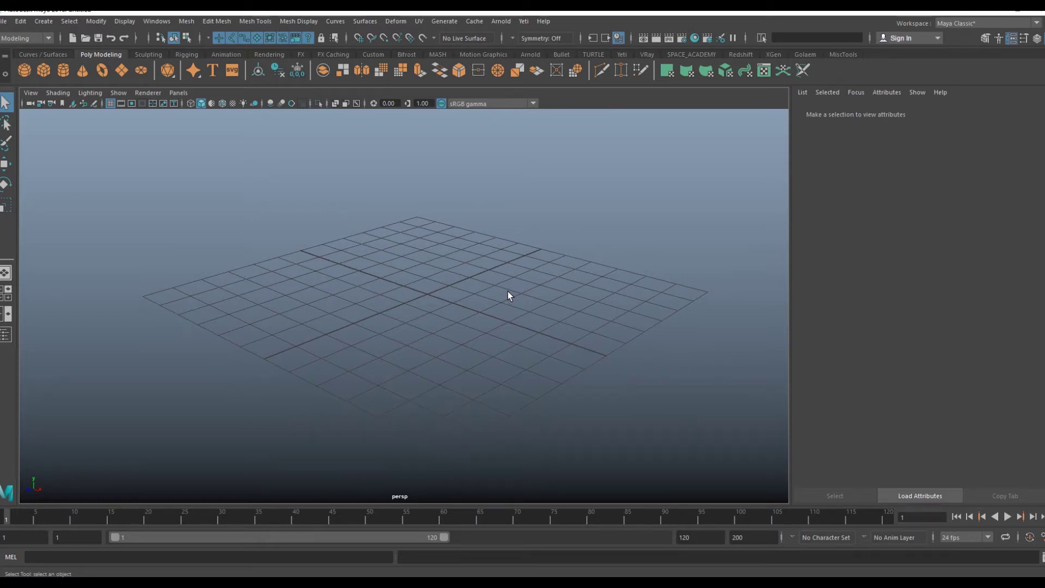
mouse_move(546, 286)
left_mouse_down("alt")
mouse_move(451, 284)
mouse_move(414, 305)
left_mouse_up("alt")
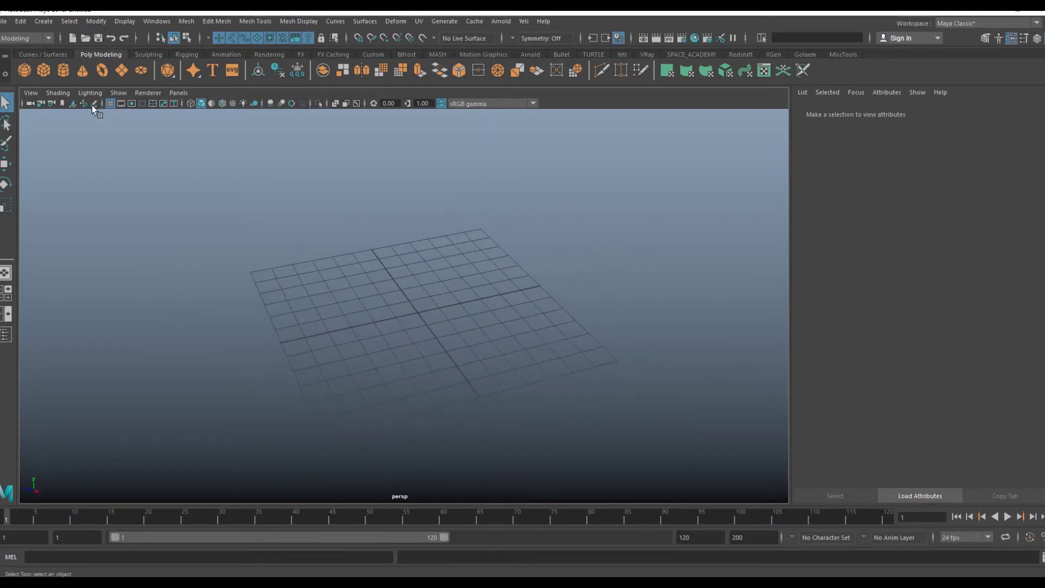
left_click(45, 71)
left_click_drag(442, 240, 429, 270, "alt")
key("w")
mouse_move(440, 336)
left_mouse_down()
mouse_move(381, 283)
mouse_move(482, 345)
mouse_move(427, 317)
mouse_move(427, 299)
left_mouse_up()
Step: Duplicate the cube along X, turn the viewport background black, and deselect
mouse_move(385, 263)
left_mouse_down("shift")
mouse_move(496, 344)
mouse_move(467, 341)
mouse_move(480, 327)
left_mouse_up("shift")
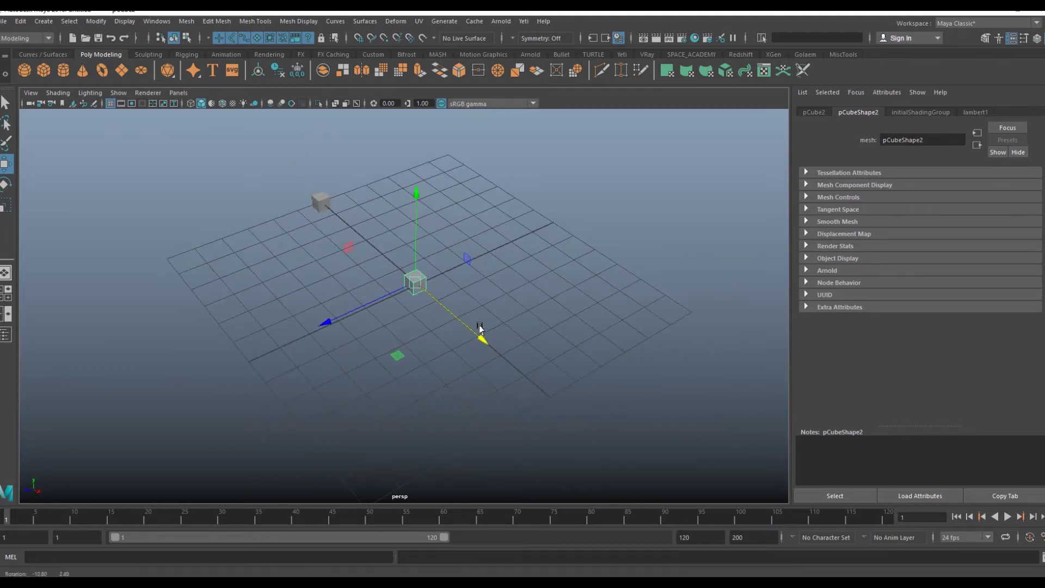
key("alt+shift")
key("alt+b")
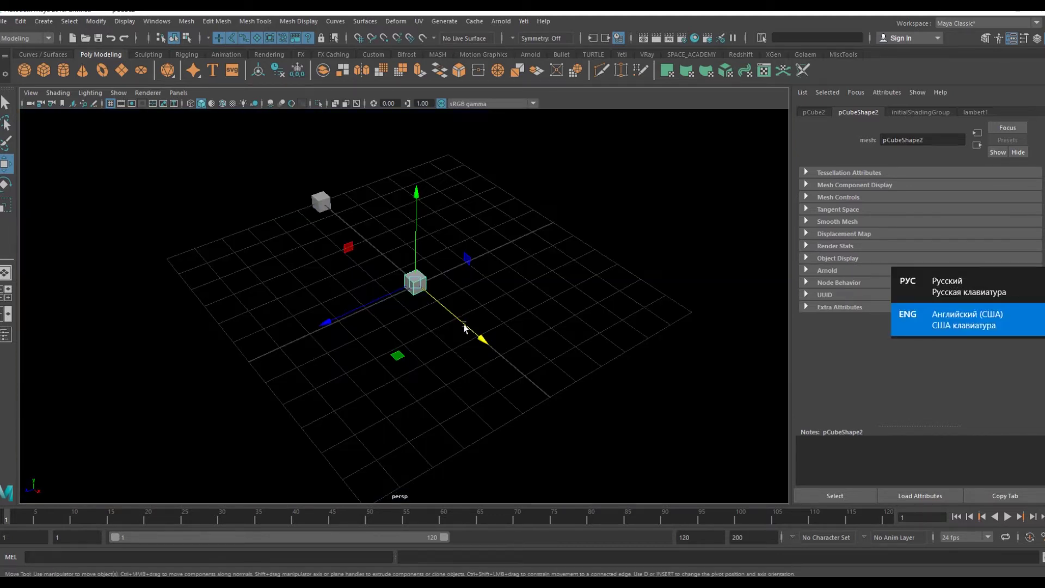
mouse_move(474, 324)
right_mouse_down("alt")
mouse_move(487, 321)
mouse_move(458, 328)
right_mouse_up("alt")
left_click(504, 325)
mouse_move(504, 324)
left_mouse_down("alt")
mouse_move(499, 306)
mouse_move(453, 305)
left_mouse_up("alt")
Step: Move the third cube toward the grid's front corner, then deselect it
left_click(403, 323)
mouse_move(448, 368)
left_mouse_down()
mouse_move(575, 509)
mouse_move(563, 497)
mouse_move(594, 518)
left_mouse_up()
mouse_move(539, 392)
left_mouse_down("alt")
mouse_move(520, 349)
mouse_move(544, 355)
mouse_move(534, 366)
left_mouse_up("alt")
key("q")
left_click(550, 323)
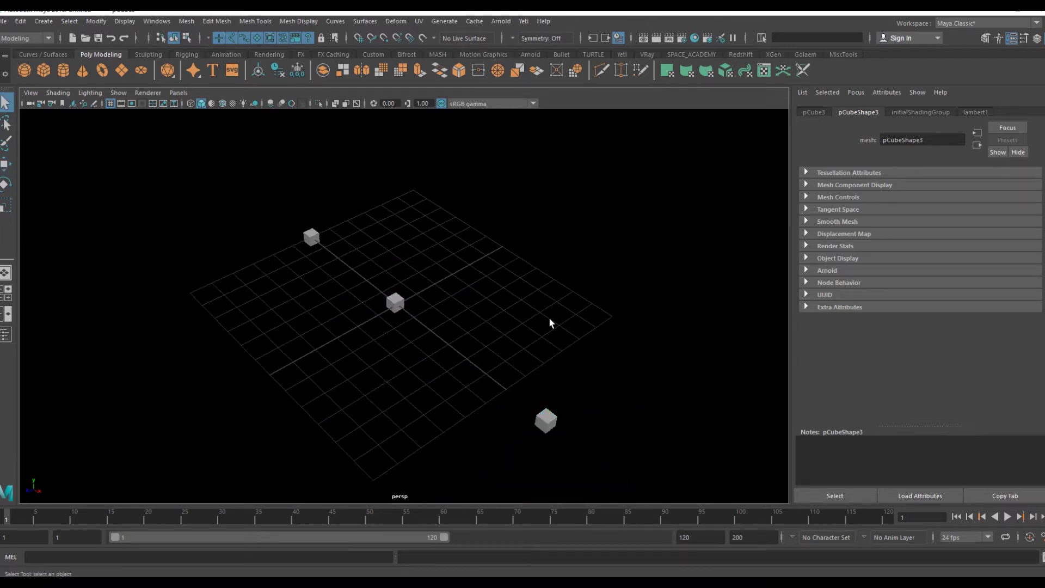
middle_click_drag(550, 322, 555, 343, "alt")
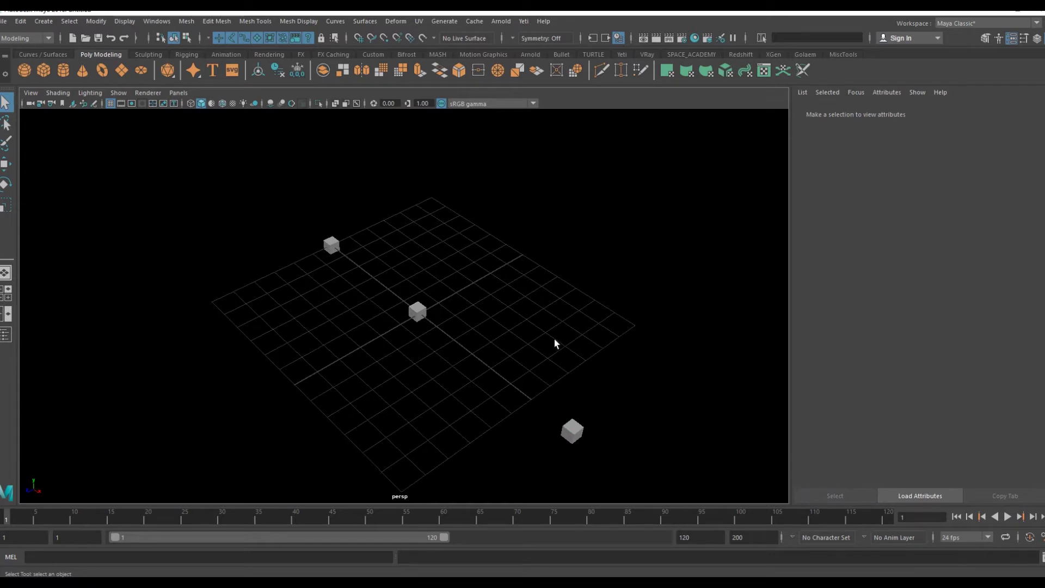
mouse_move(559, 330)
left_mouse_down("alt")
mouse_move(549, 322)
mouse_move(557, 319)
left_mouse_up("alt")
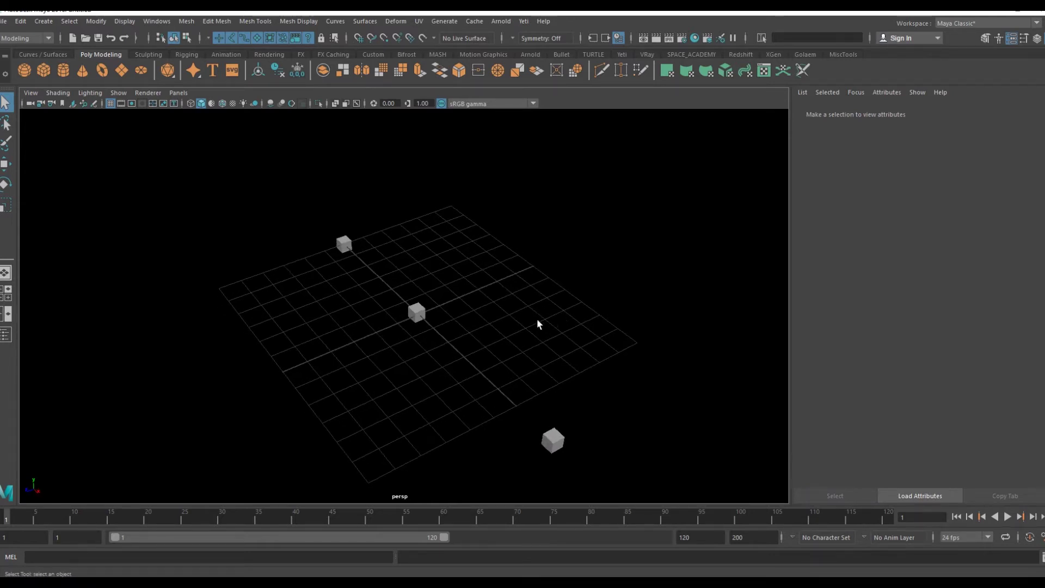
Step: Open the Node Editor from the Windows menu and position its window
left_click(153, 22)
left_click(205, 149)
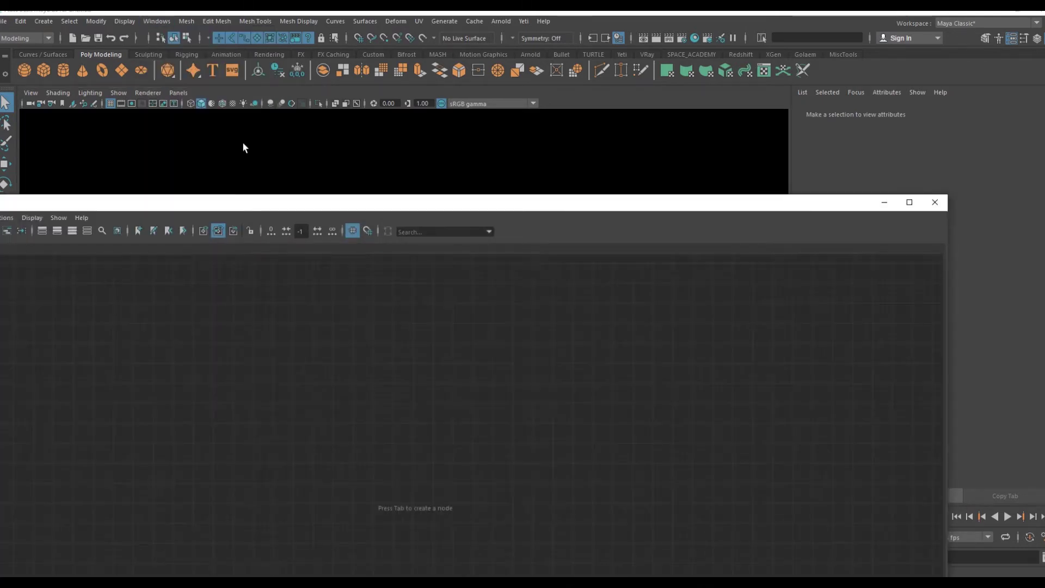
left_click_drag(325, 206, 859, 93)
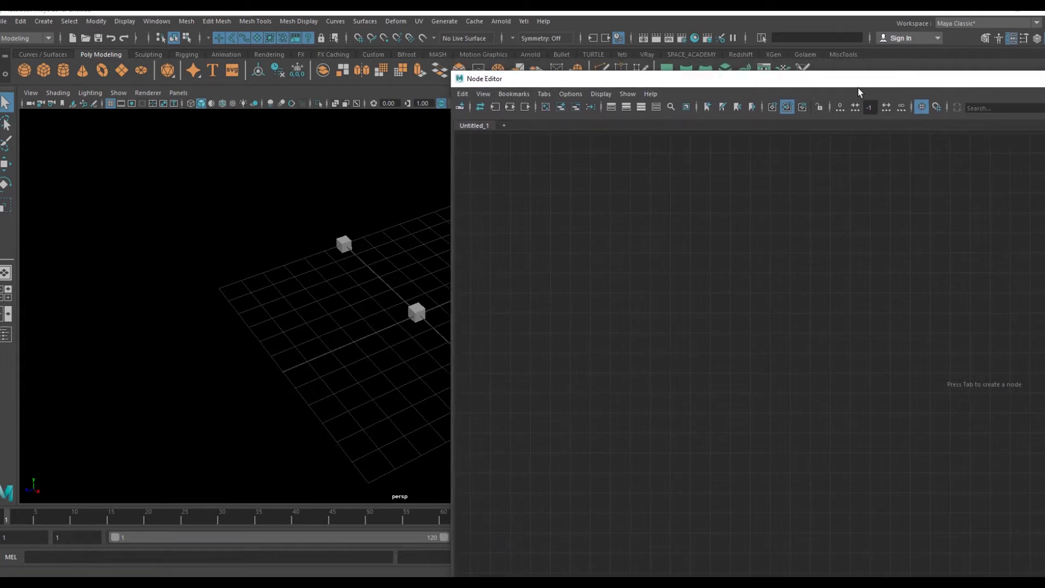
mouse_move(502, 82)
left_mouse_down()
mouse_move(725, 246)
mouse_move(605, 44)
mouse_move(609, 74)
left_mouse_up()
mouse_move(365, 317)
left_mouse_down("alt")
mouse_move(243, 304)
mouse_move(325, 306)
left_mouse_up("alt")
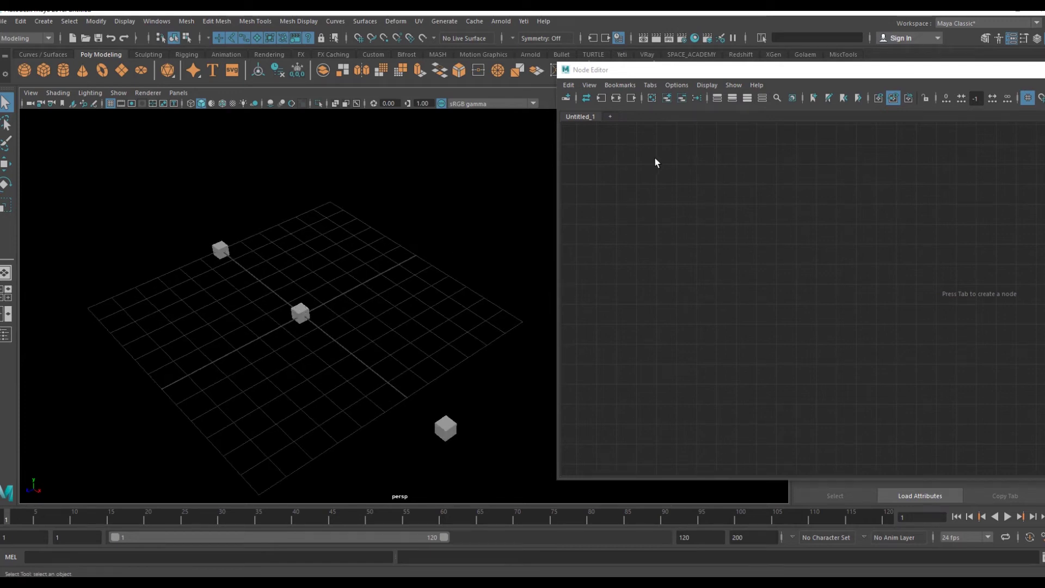
left_click_drag(676, 71, 618, 90)
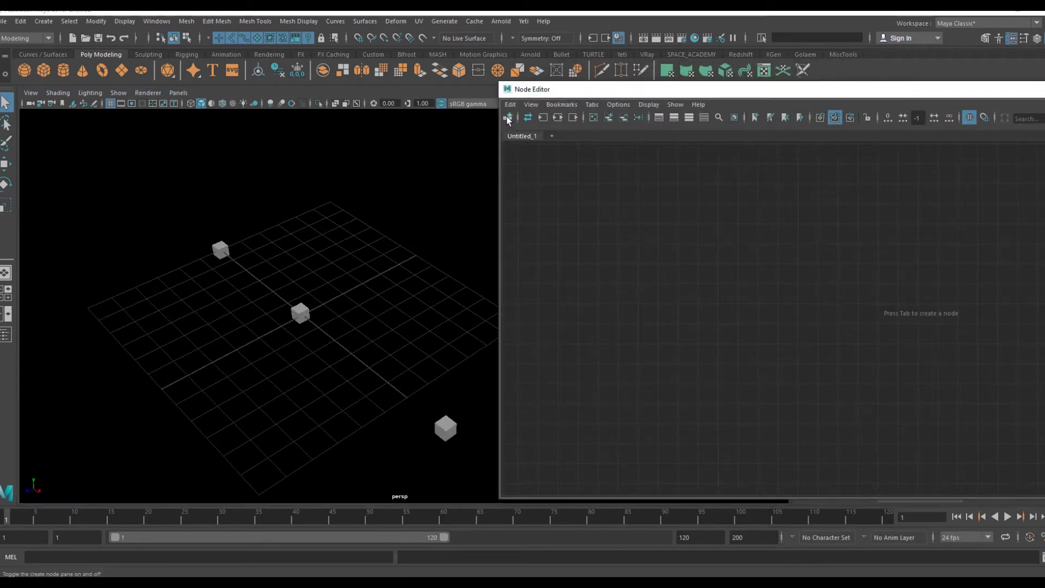
Step: Add a Set Range utility node, hide the create-node pane, and expand setRange1
left_click(507, 118)
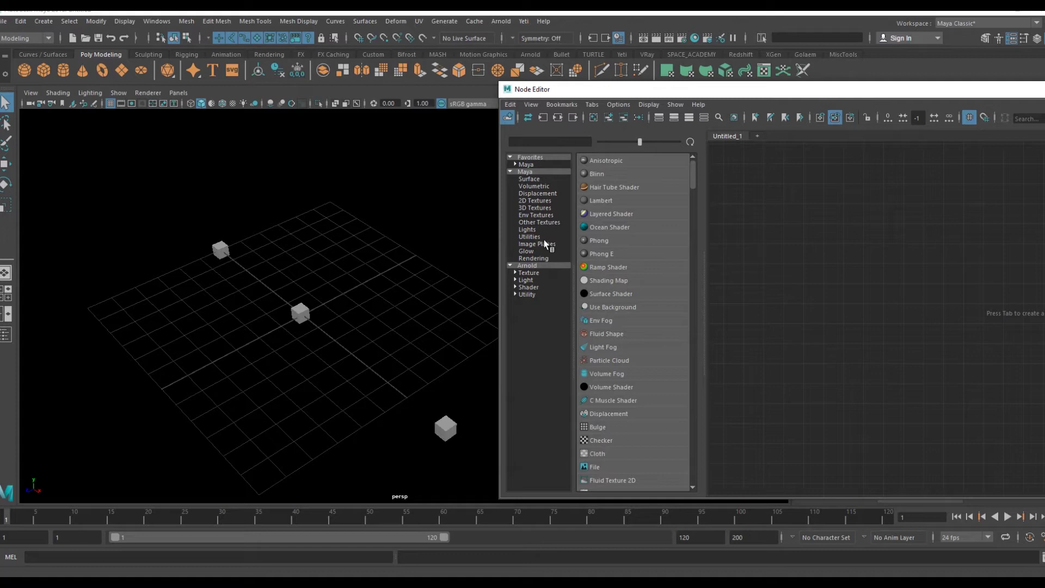
left_click(527, 237)
scroll(624, 300, "down", 3)
scroll(629, 335, "down", 3)
scroll(630, 334, "down", 3)
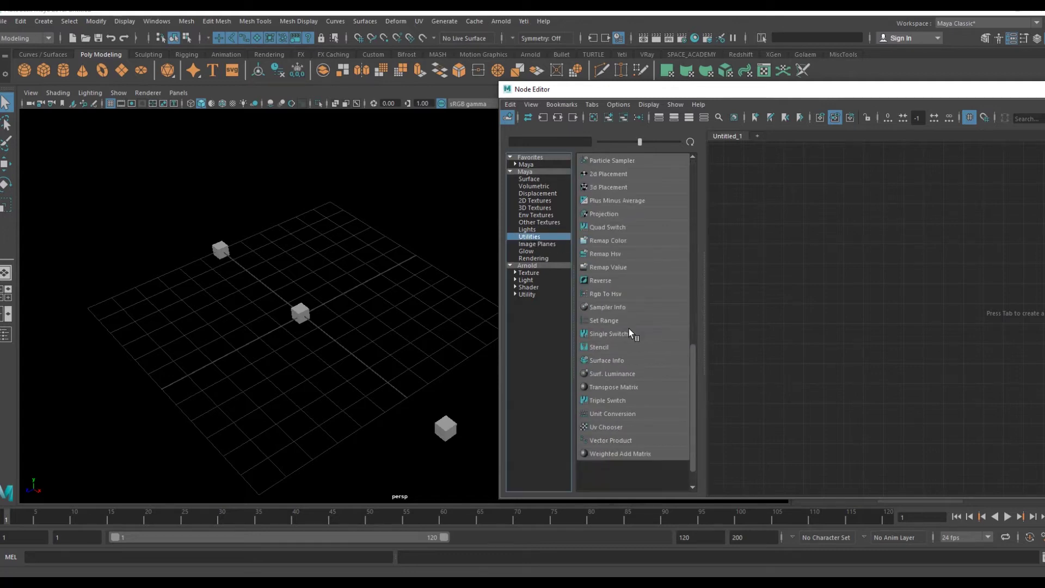
left_click(610, 321)
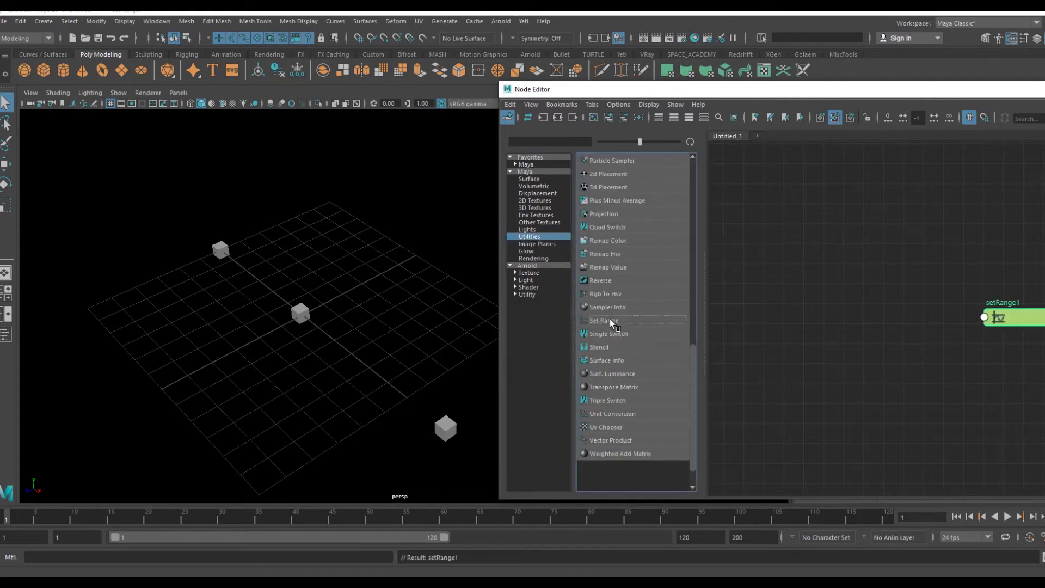
left_click_drag(889, 92, 822, 98)
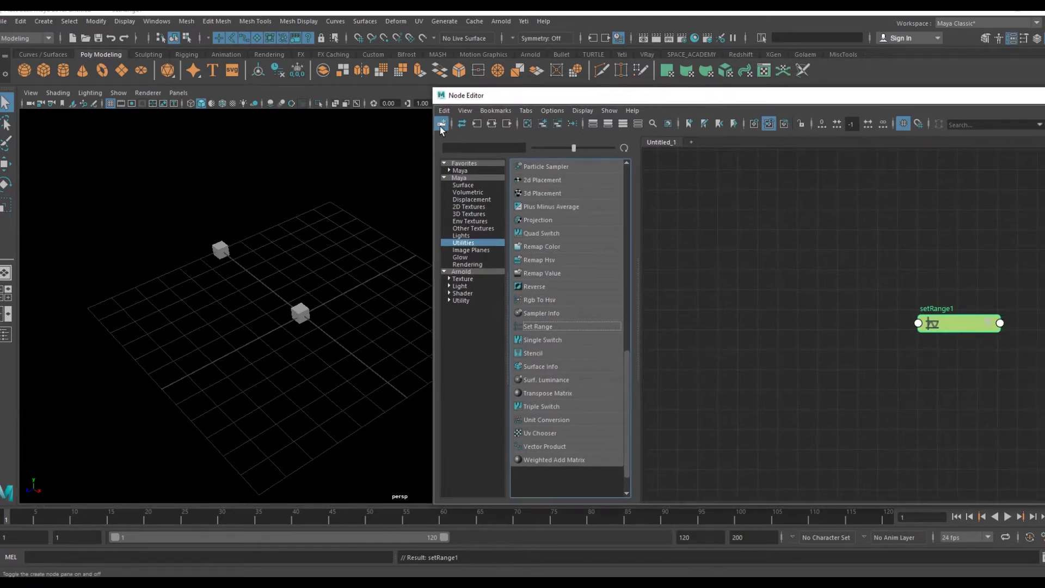
left_click(441, 124)
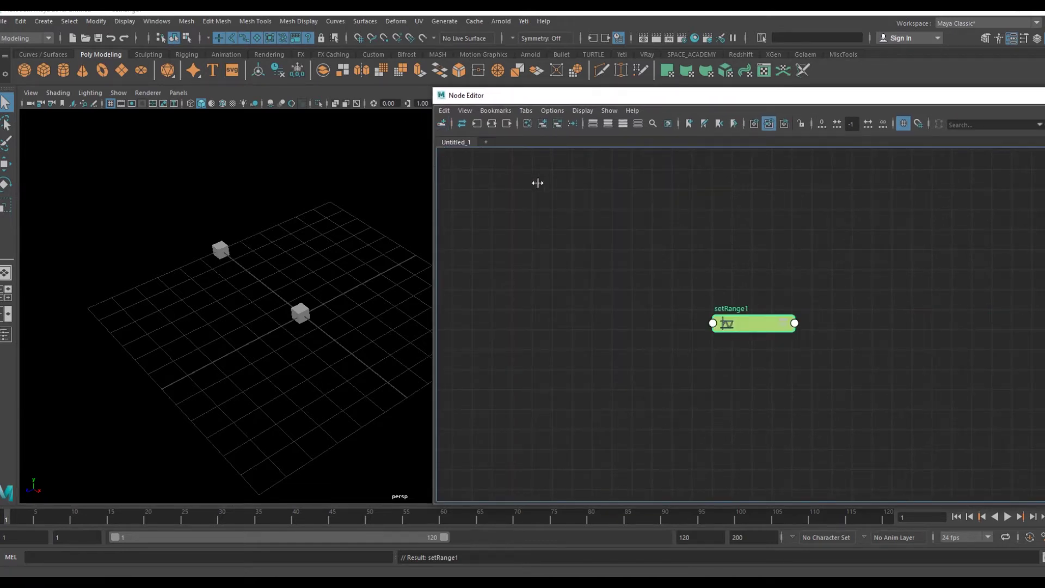
left_click_drag(691, 95, 631, 76)
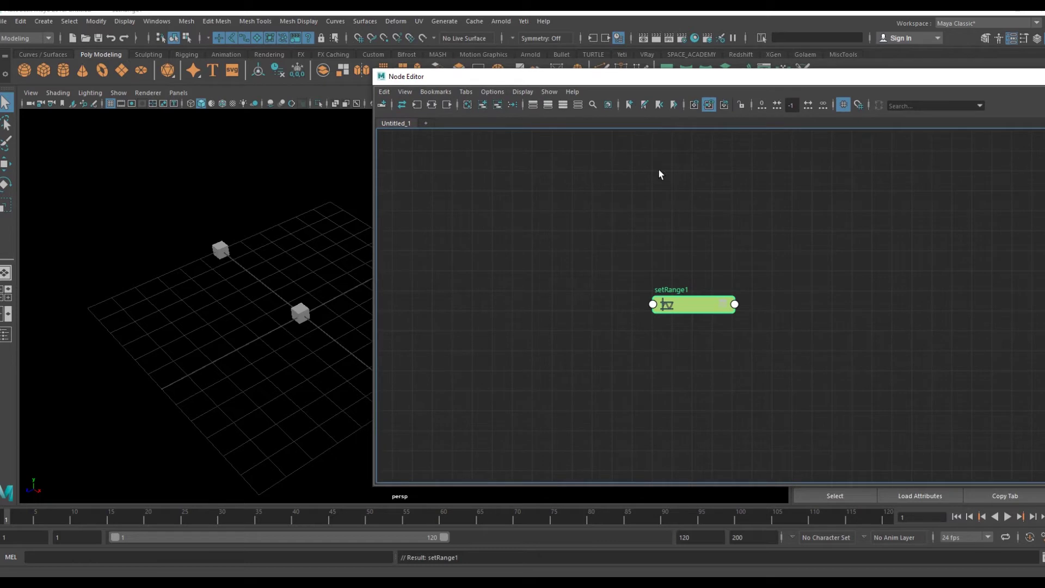
left_click(724, 305)
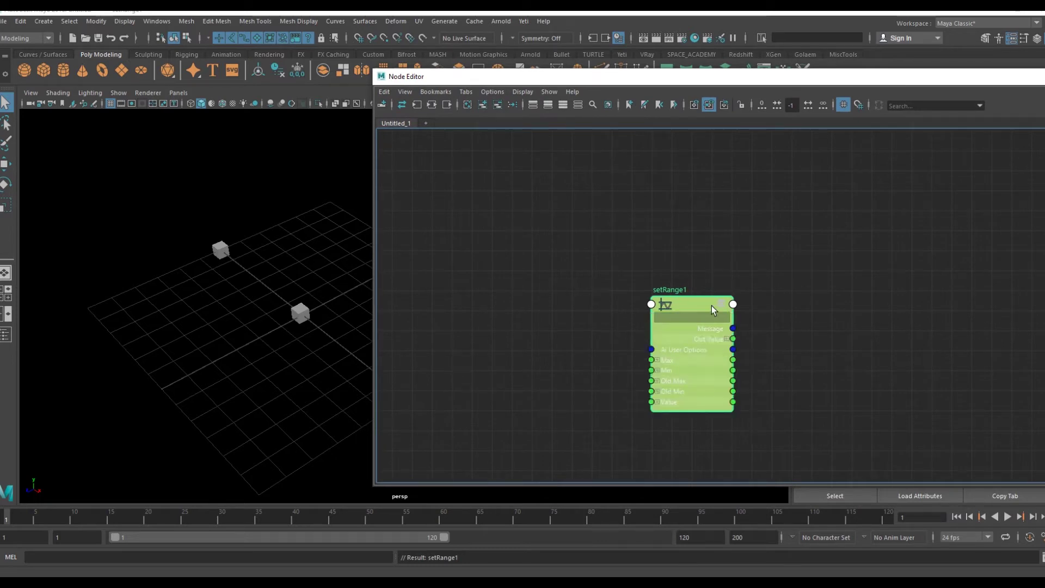
left_click_drag(711, 305, 669, 214)
Step: Show all attributes on setRange1 and detach the Node Editor into a floating window
right_click(670, 215)
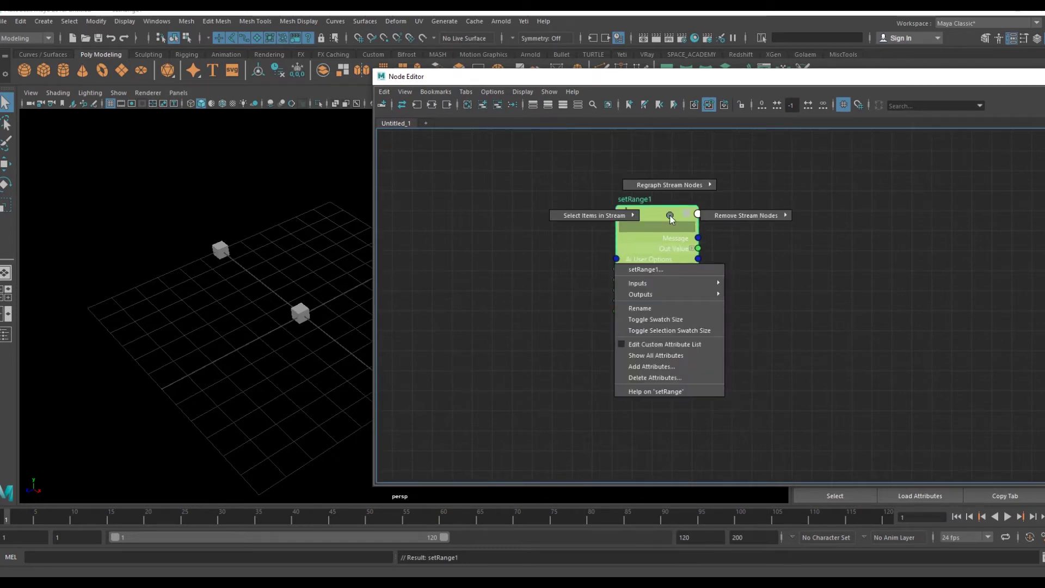
left_click(680, 357)
mouse_move(707, 76)
left_mouse_down()
mouse_move(477, 251)
mouse_move(435, 359)
left_mouse_up()
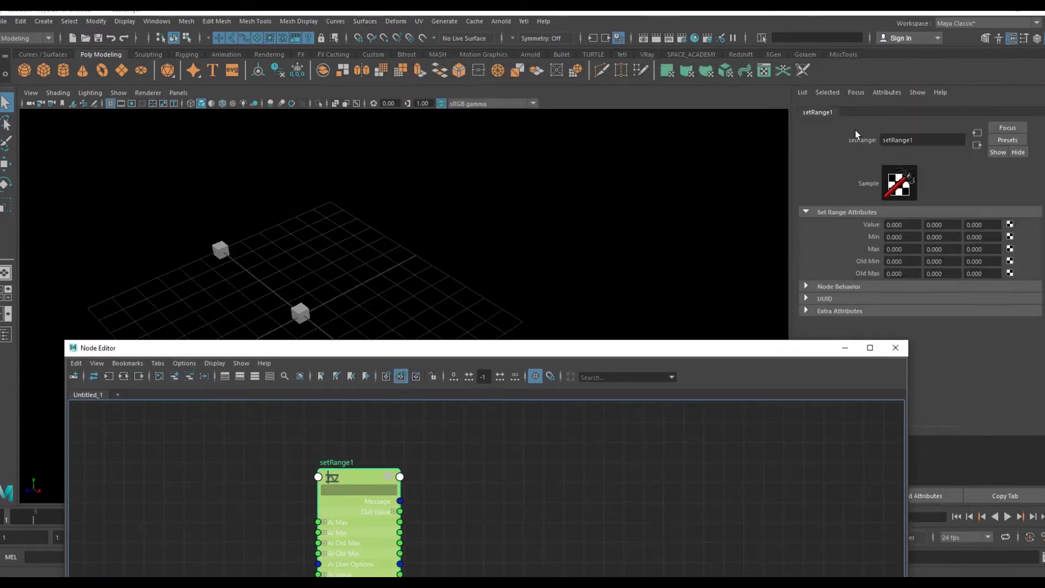
Step: Inspect setRange1's Value, Min, Max, Old Min and Old Max fields in the Attribute Editor
left_click(910, 223)
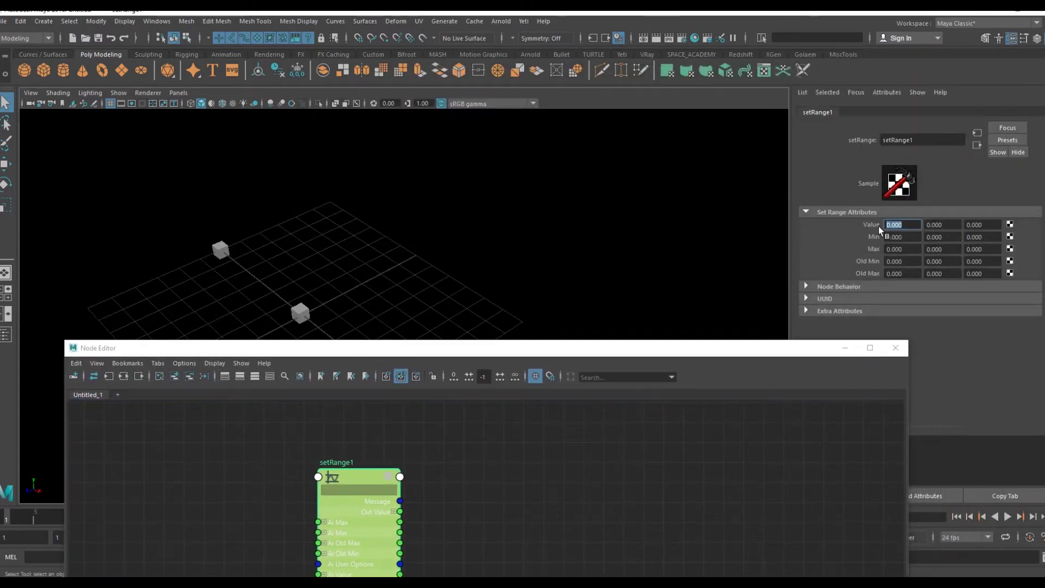
key("Tab")
key("Tab")
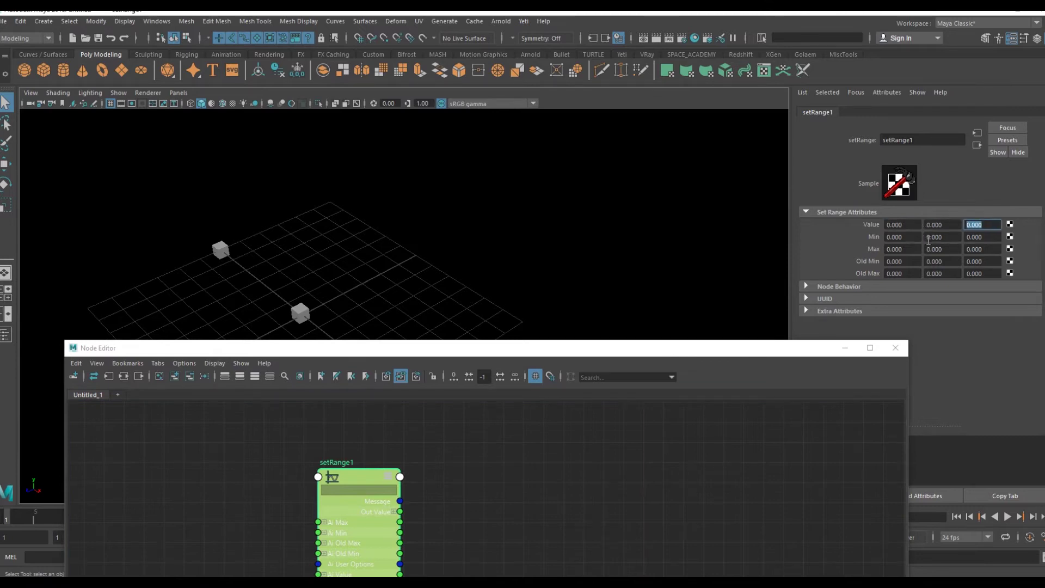
key("Tab")
key("Tab")
key("Tab")
key("Tab")
key("Tab")
key("Tab")
key("Tab")
key("Tab")
key("Tab")
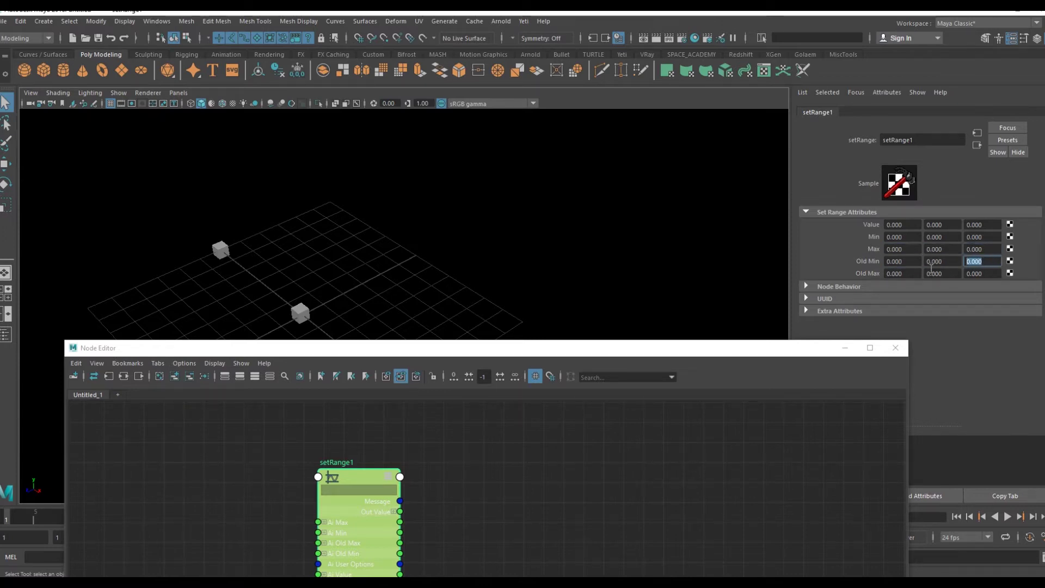
key("Tab")
key("Tab")
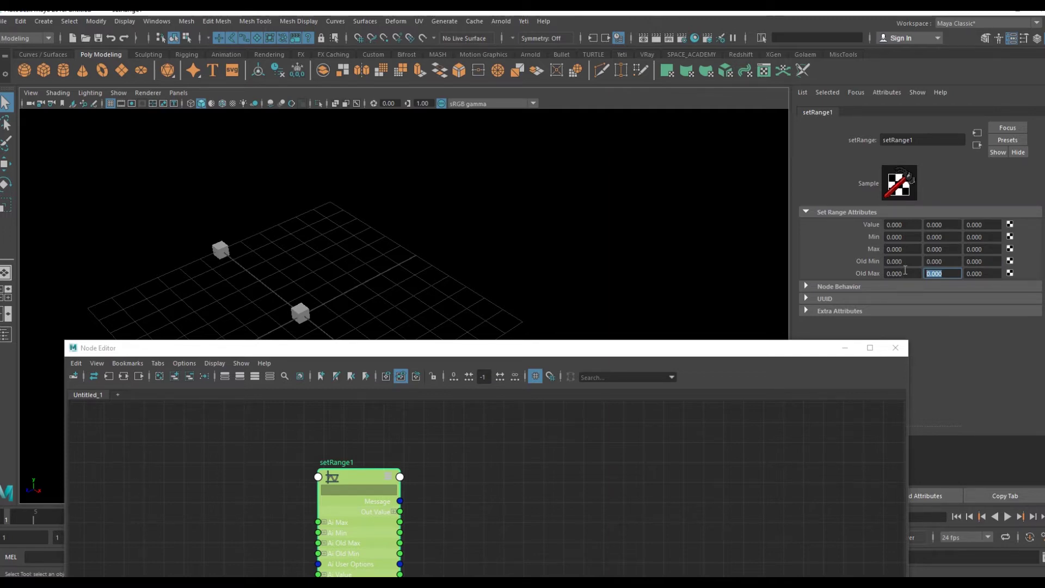
left_click(999, 223)
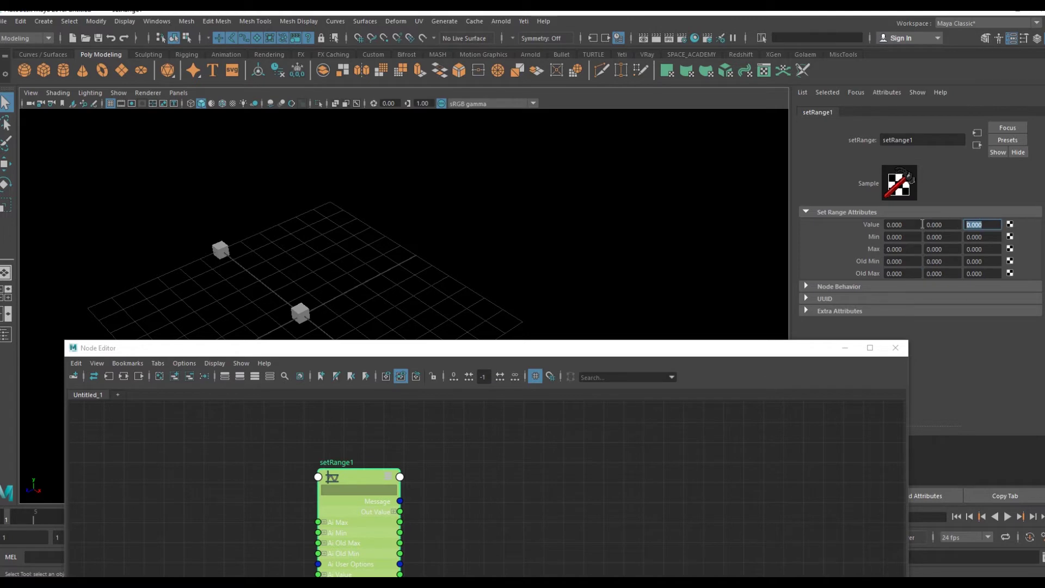
left_click(902, 227)
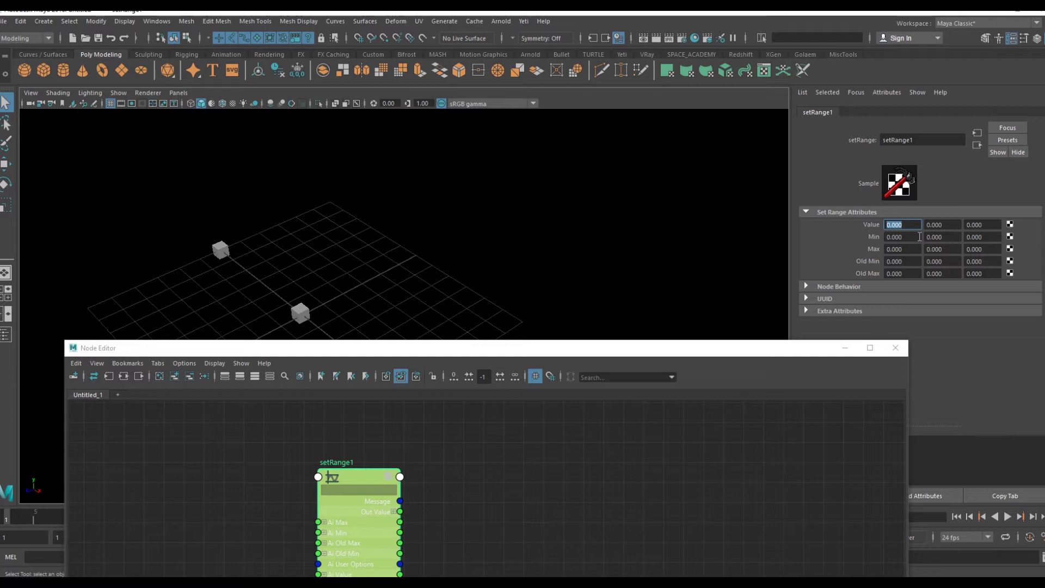
left_click(917, 237)
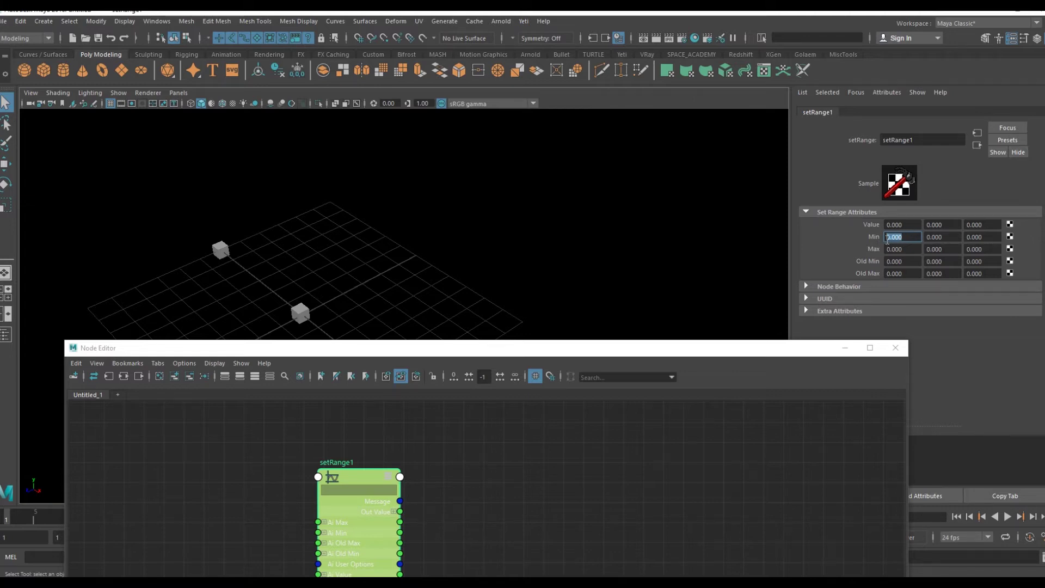
Step: Set setRange1's first Min to -5 and Max to 5
type("5")
key("Return")
left_click(908, 251)
type("5")
key("Return")
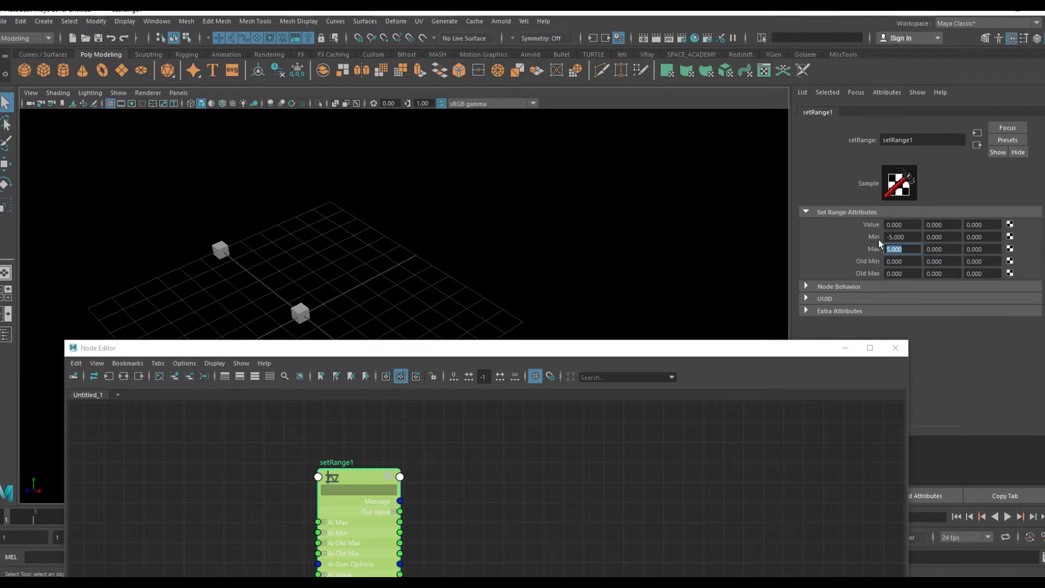
Step: Set setRange1's first Old Min to -20 and Old Max to 20
left_click(916, 261)
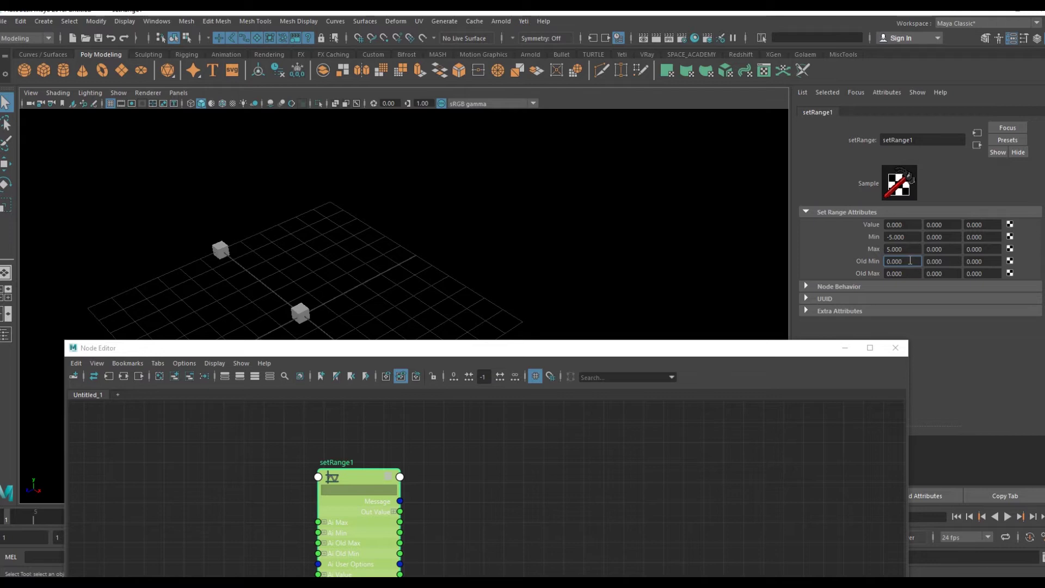
left_click_drag(910, 261, 878, 263)
type("-20")
key("Return")
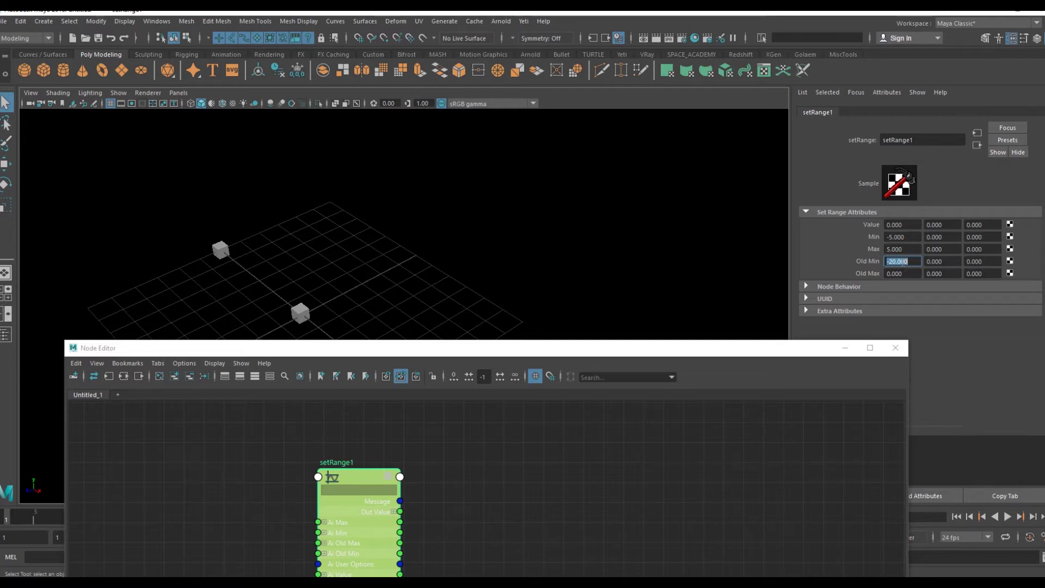
left_click(904, 273)
type("20")
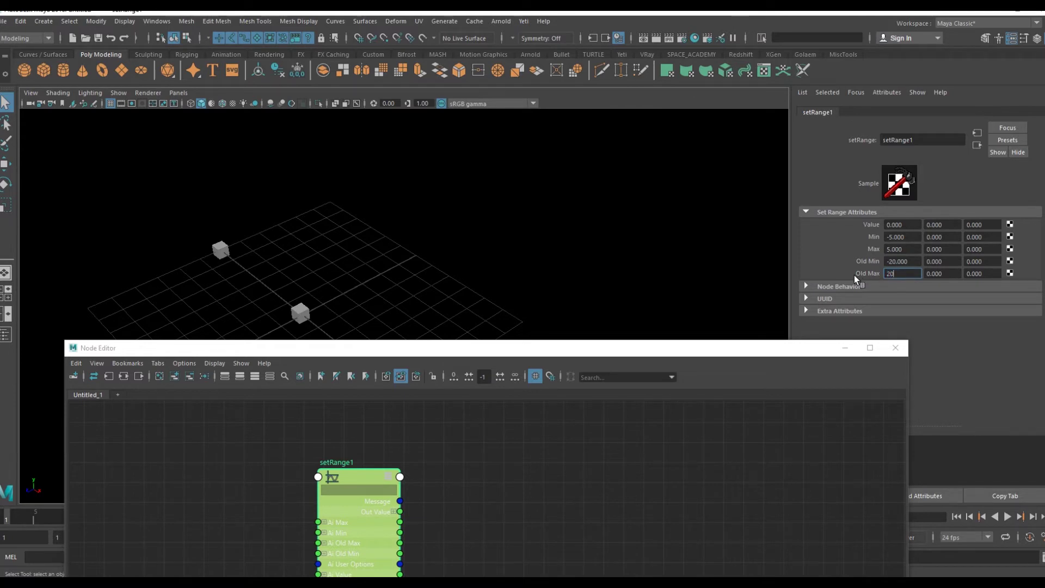
key("Return")
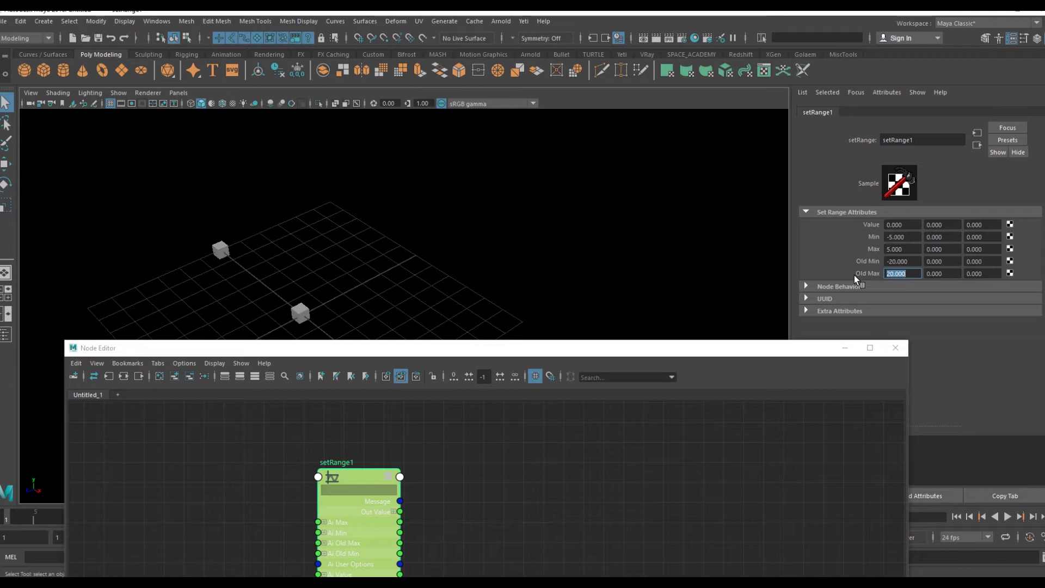
Step: Select pCube1 with the Move tool, then select pCube1 through pCube3 in the Outliner
mouse_move(455, 254)
left_mouse_down("alt")
mouse_move(431, 264)
mouse_move(483, 206)
mouse_move(507, 205)
left_mouse_up("alt")
mouse_move(506, 205)
right_mouse_down("alt")
mouse_move(476, 209)
mouse_move(474, 228)
right_mouse_up("alt")
mouse_move(353, 479)
left_mouse_down()
mouse_move(480, 457)
mouse_move(460, 427)
left_mouse_up()
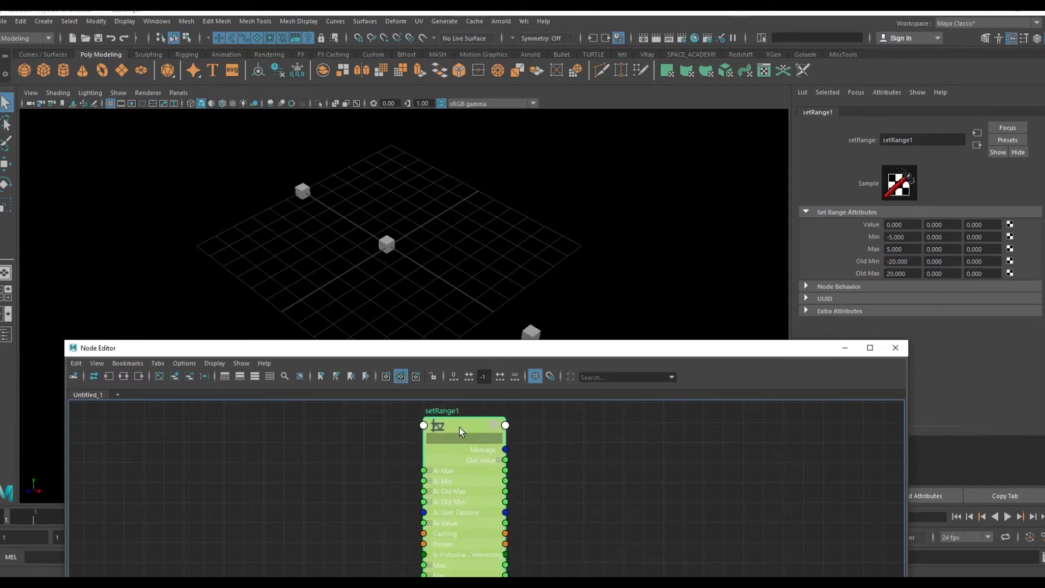
left_click_drag(330, 159, 298, 202)
key("w")
mouse_move(326, 224)
left_mouse_down("alt")
mouse_move(327, 239)
mouse_move(353, 223)
left_mouse_up("alt")
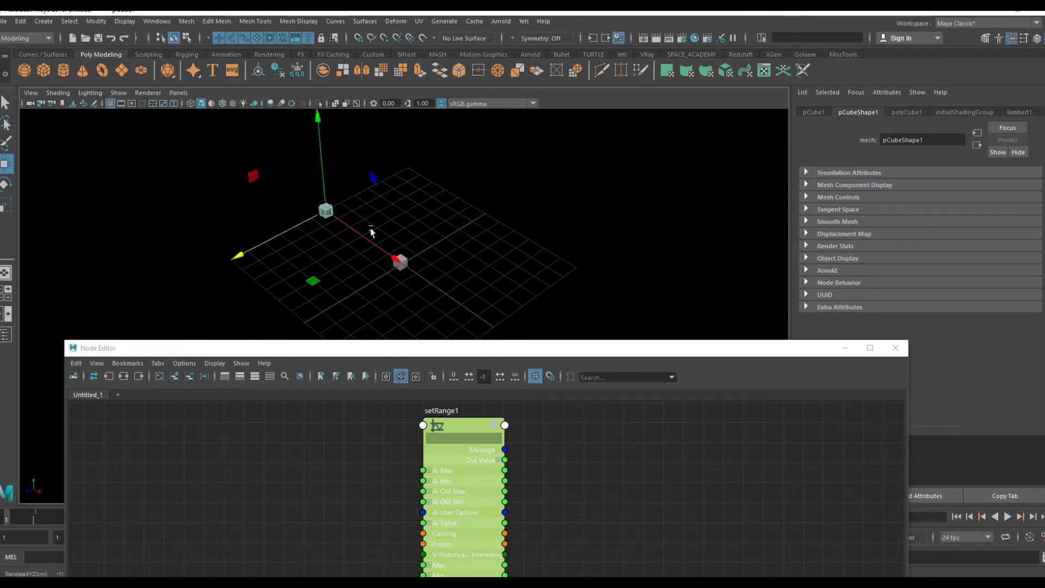
left_click(6, 334)
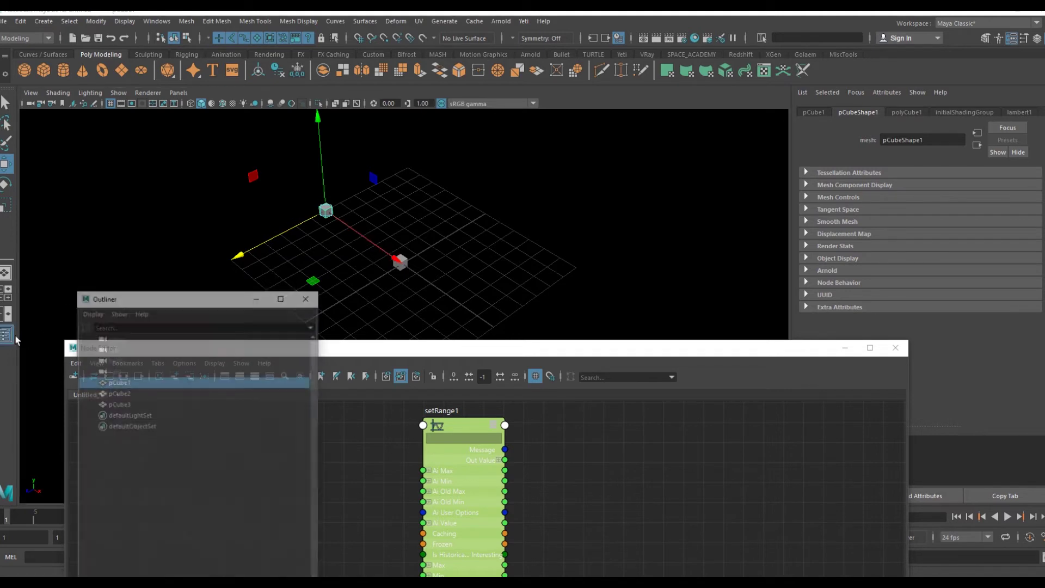
left_click(137, 393, "shift")
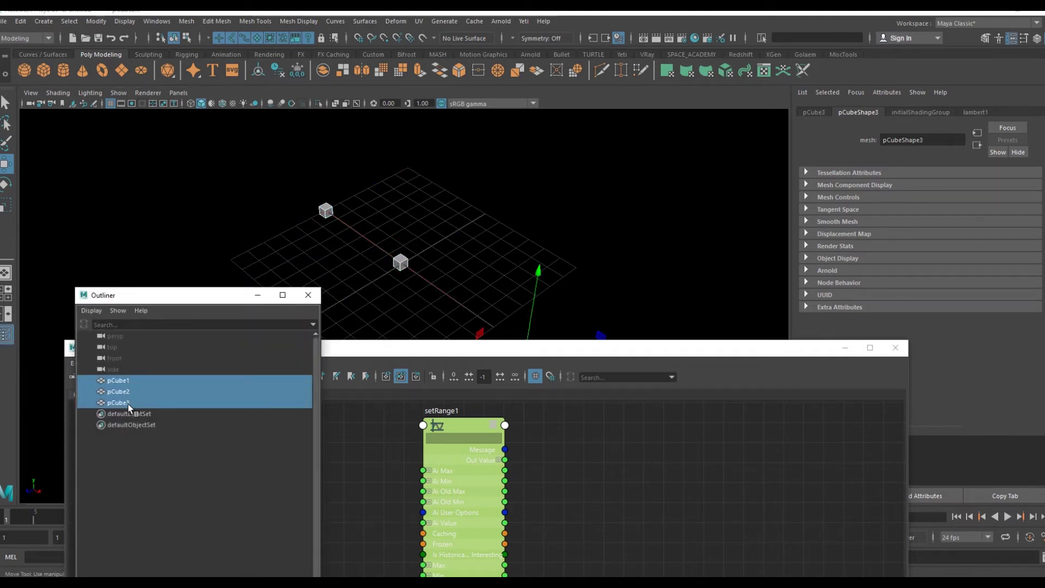
Step: Close the Outliner and remove the three pCubeShape nodes from the graph
left_click(308, 295)
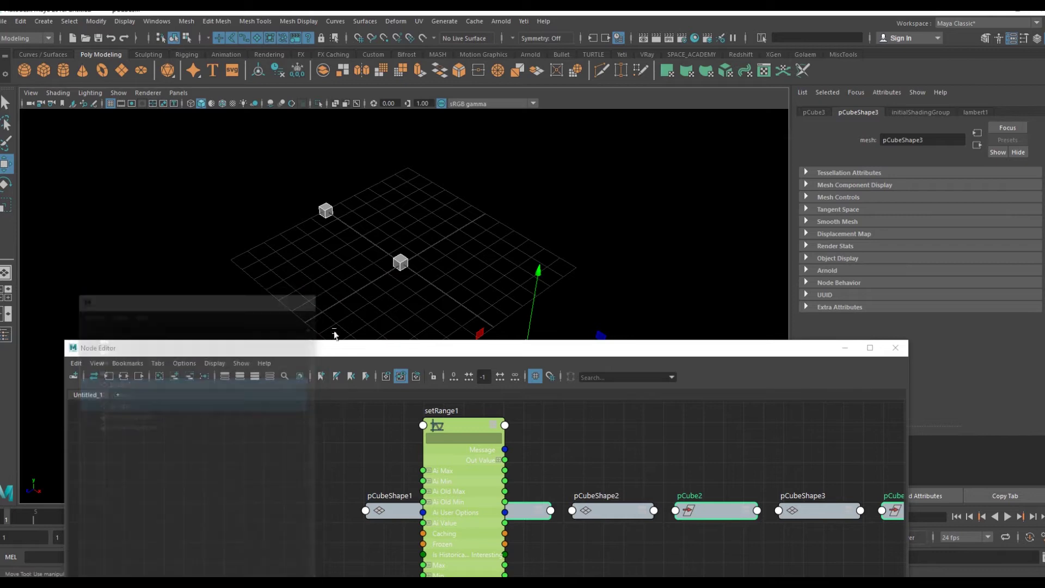
scroll(658, 485, "down", 3)
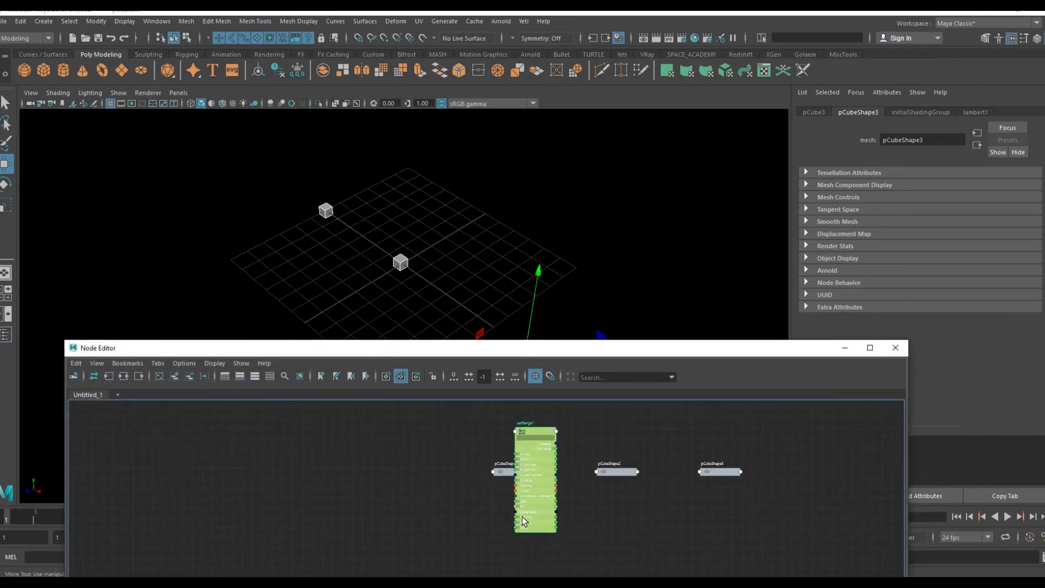
left_click_drag(542, 430, 406, 434)
left_click_drag(845, 512, 511, 439)
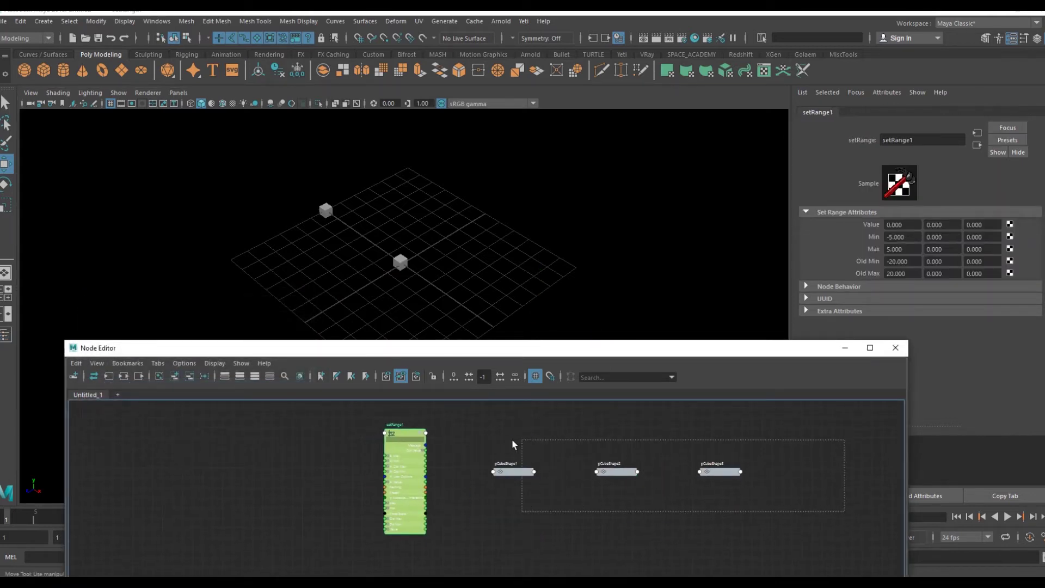
left_click(189, 375)
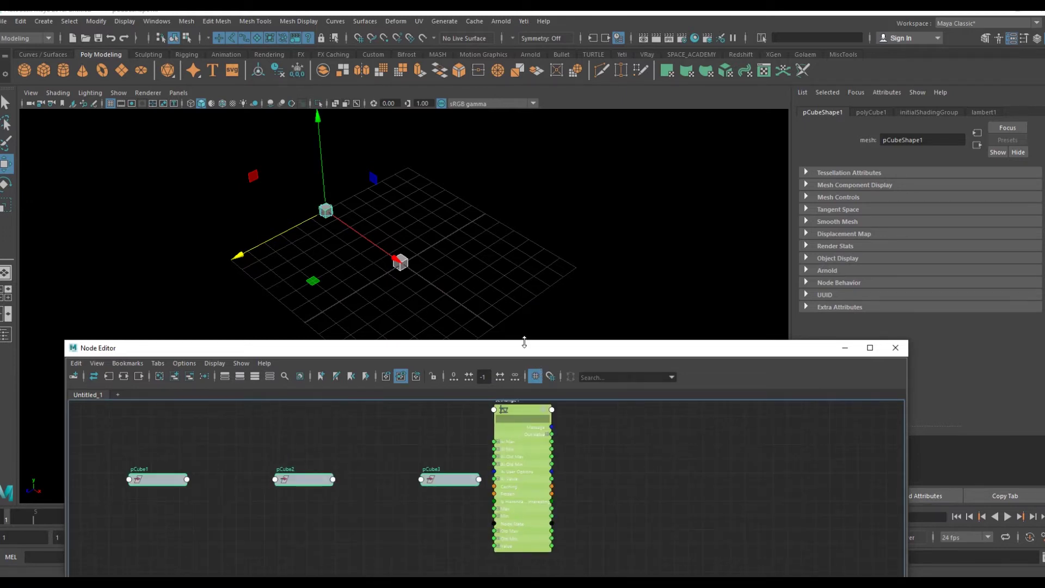
left_click_drag(490, 348, 489, 160)
scroll(483, 328, "up", 2)
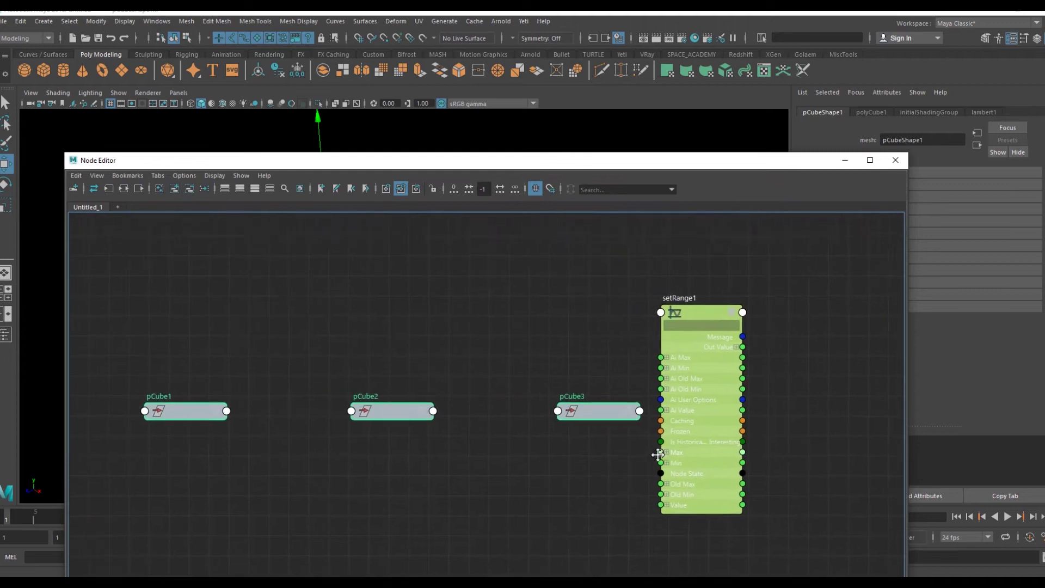
left_click(626, 427)
left_click_drag(500, 160, 556, 341)
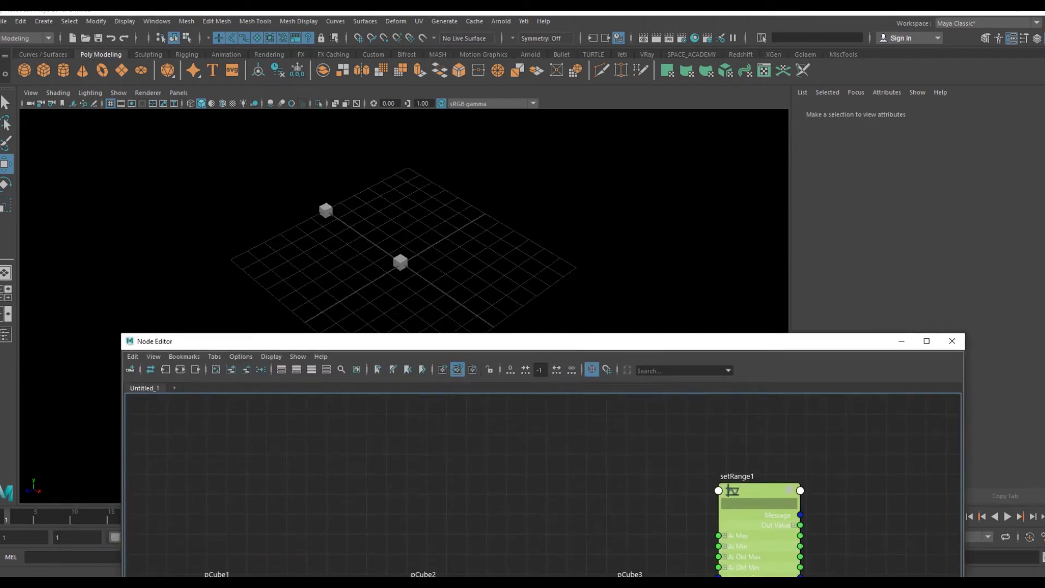
Step: Arrange the pCube1, pCube2 and pCube3 nodes around setRange1 in the graph
left_click_drag(217, 575, 279, 485)
mouse_move(539, 524)
middle_mouse_down()
mouse_move(405, 454)
mouse_move(360, 455)
middle_mouse_up()
left_click_drag(478, 520, 786, 505)
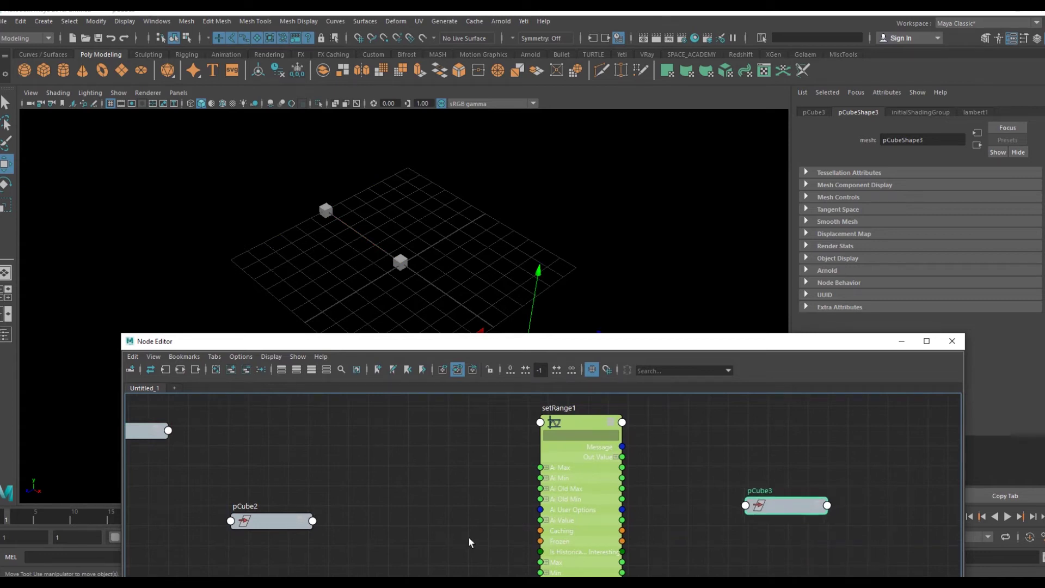
left_click_drag(801, 511, 882, 568)
scroll(832, 544, "down", 3)
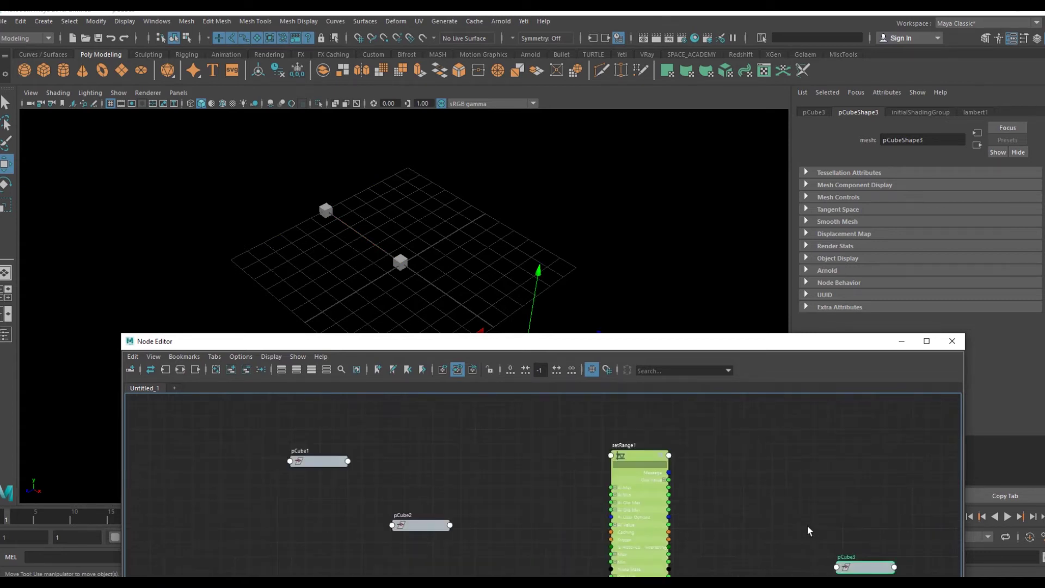
left_click_drag(410, 515, 811, 430)
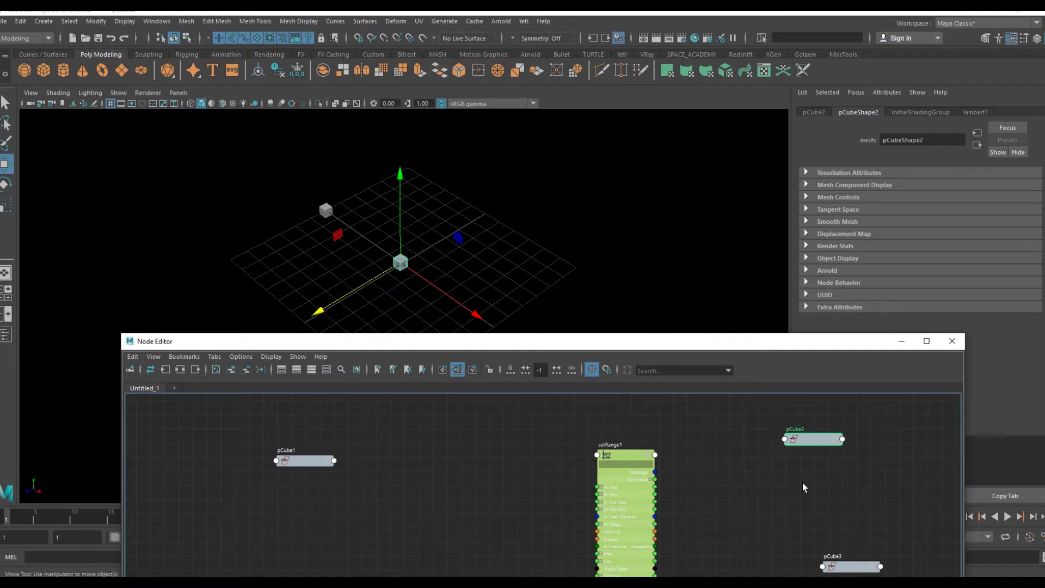
middle_click_drag(850, 442, 687, 447)
left_click_drag(666, 442, 641, 447)
left_click_drag(159, 466, 258, 468)
middle_click_drag(691, 544, 678, 531)
left_click(678, 561)
scroll(599, 531, "up", 1)
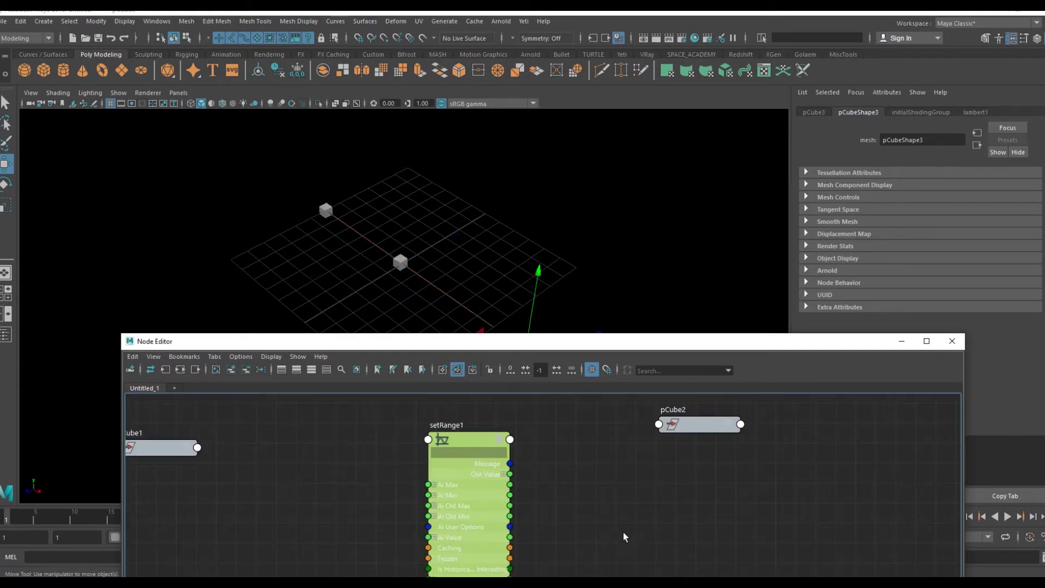
scroll(632, 522, "up", 1)
left_click_drag(221, 460, 318, 459)
Step: Expand pCube1 and connect its Translate output to setRange1's Value input, giving -11.978
scroll(345, 466, "up", 2)
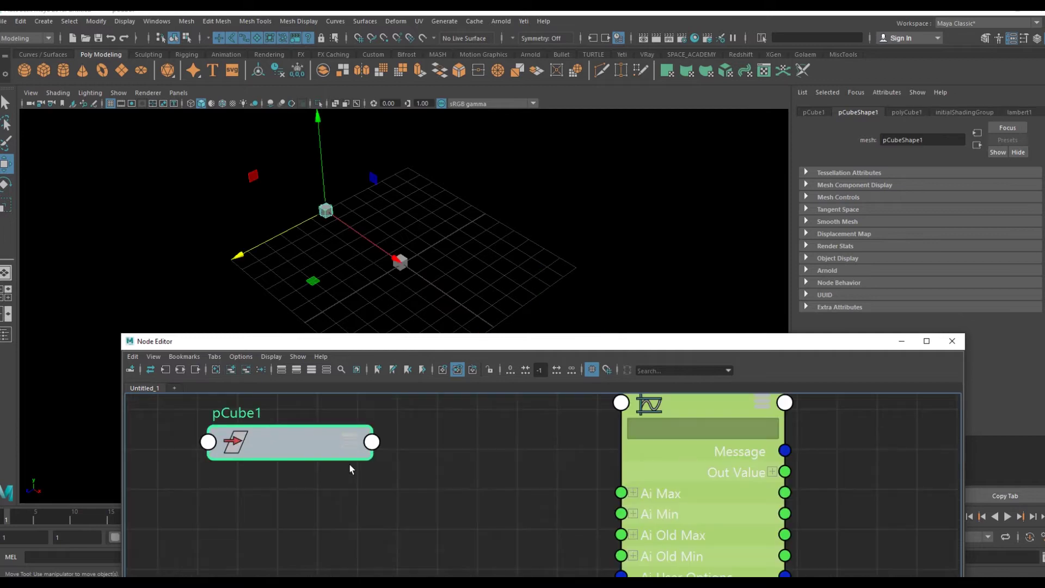
left_click(353, 445)
scroll(353, 446, "down", 2)
mouse_move(458, 520)
middle_mouse_down()
mouse_move(341, 443)
mouse_move(342, 473)
middle_mouse_up()
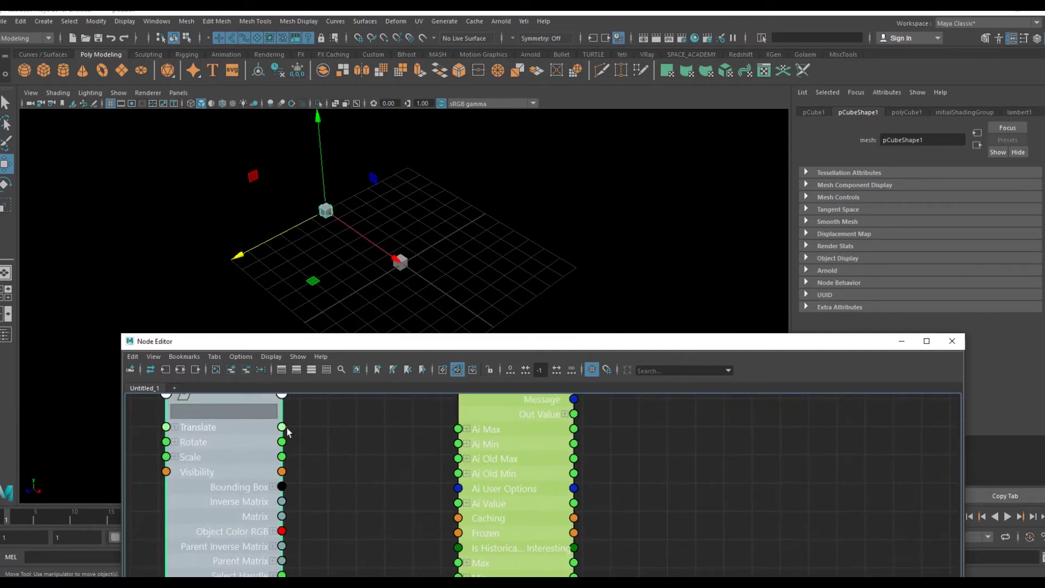
left_click_drag(357, 480, 376, 486)
scroll(419, 499, "down", 2)
left_click_drag(462, 527, 384, 473)
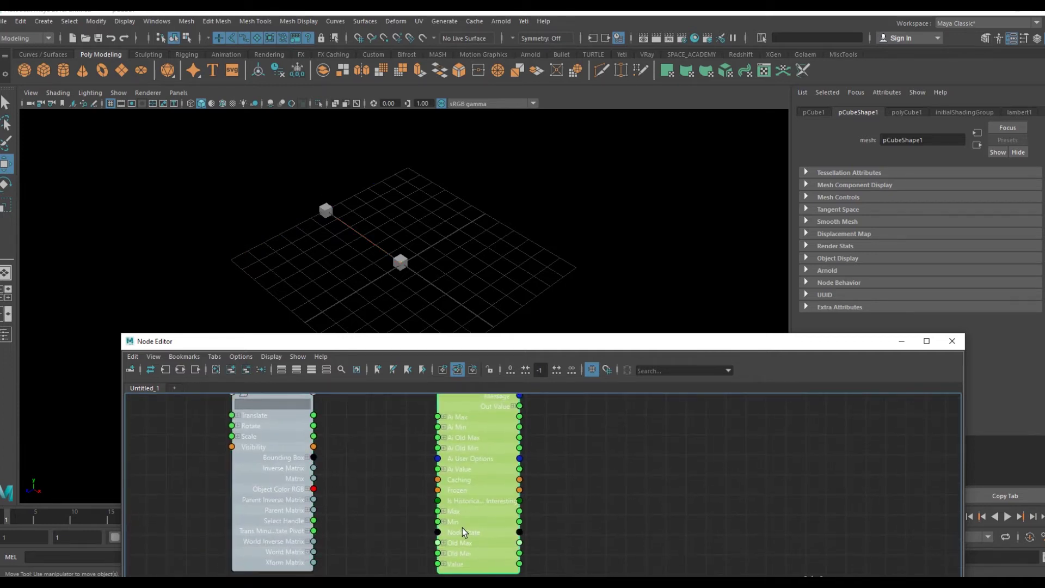
scroll(384, 478, "up", 3)
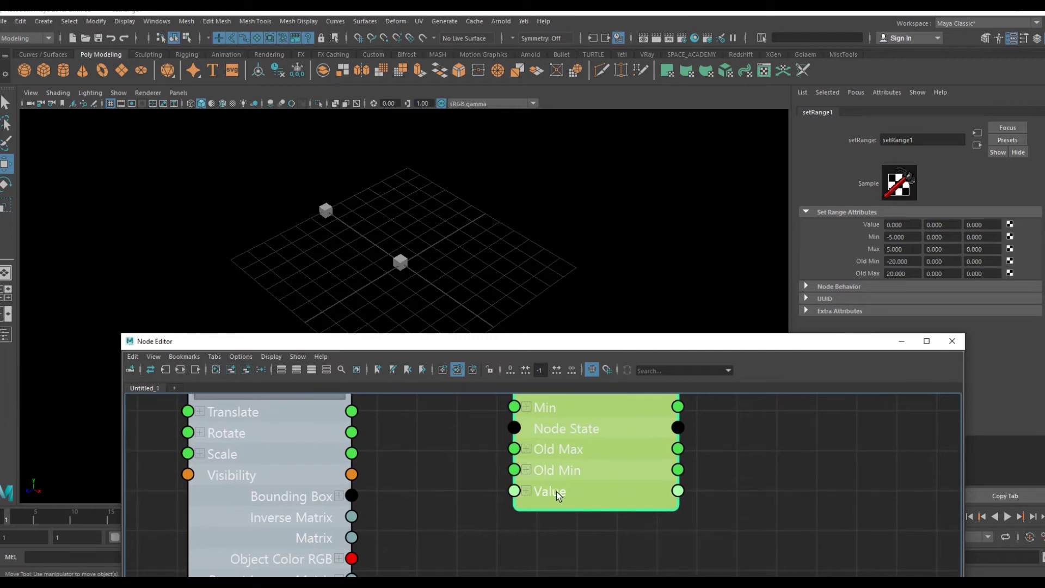
middle_click_drag(455, 485, 478, 531)
mouse_move(372, 458)
left_mouse_down()
mouse_move(555, 534)
mouse_move(547, 536)
left_mouse_up()
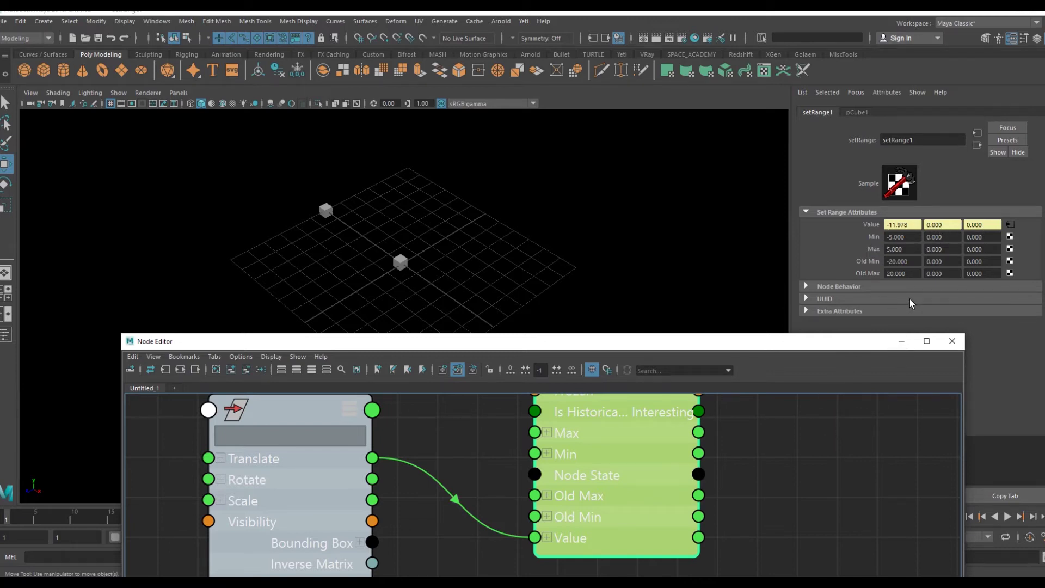
scroll(831, 422, "down", 5)
Step: Expand setRange1 Out Value and pCube2, then connect Out Value to pCube2's Translate
middle_click_drag(807, 475, 653, 509)
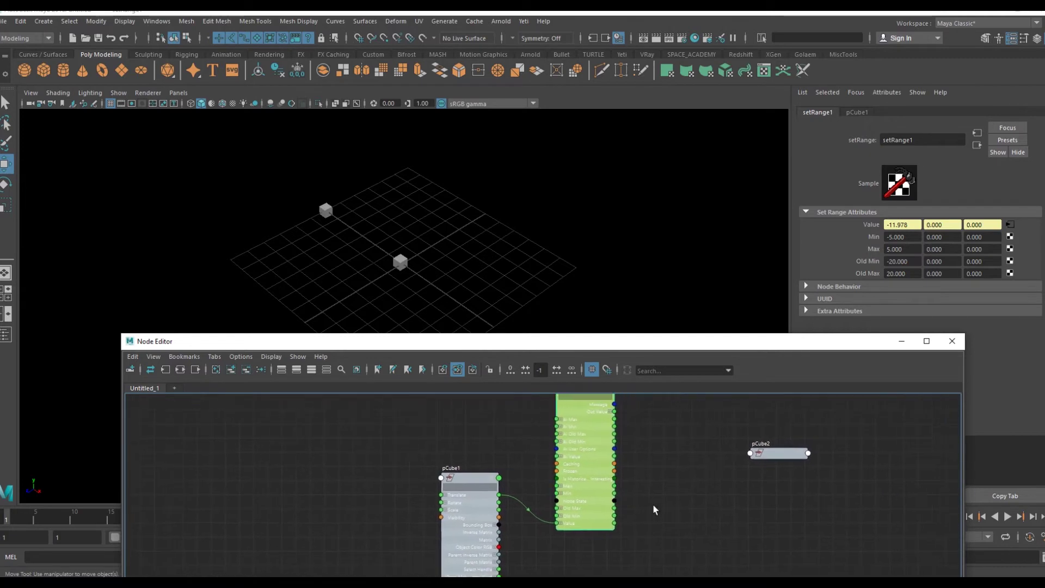
scroll(707, 481, "up", 2)
middle_click_drag(707, 481, 749, 546)
left_click(772, 508)
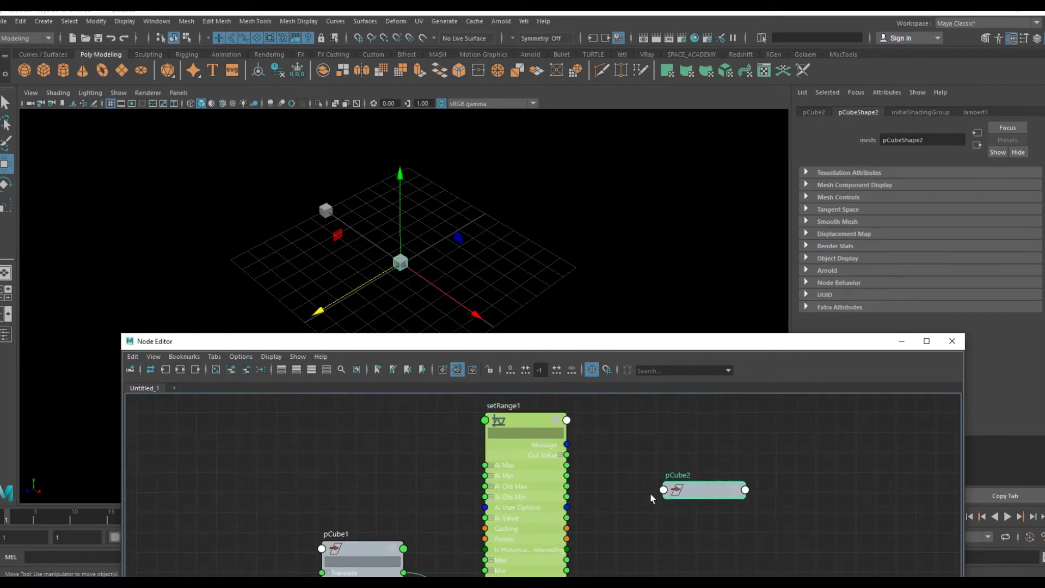
scroll(650, 492, "up", 2)
left_click(527, 443)
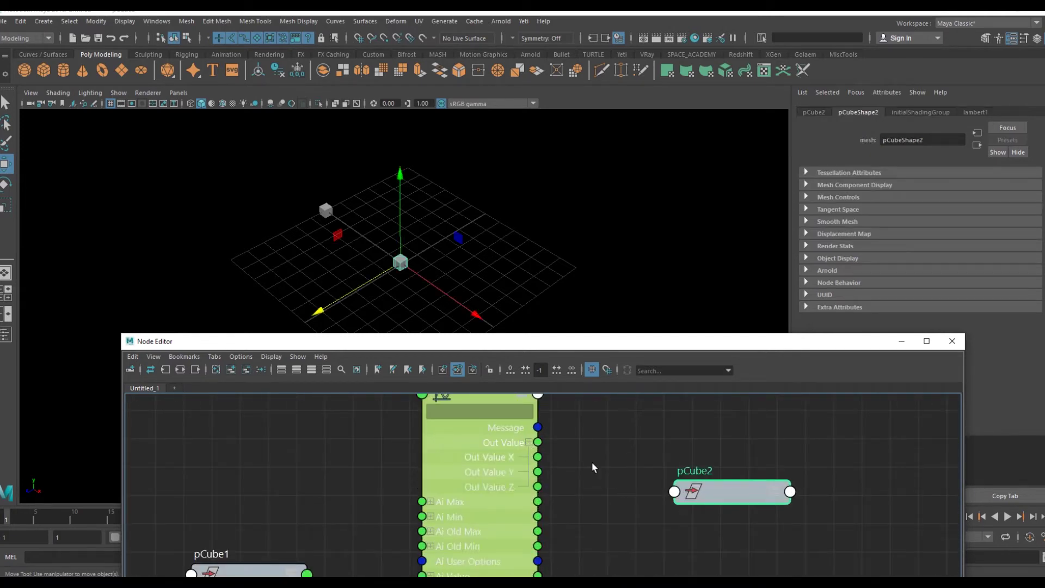
left_click(774, 491)
left_click_drag(537, 443, 677, 484)
scroll(784, 485, "down", 3)
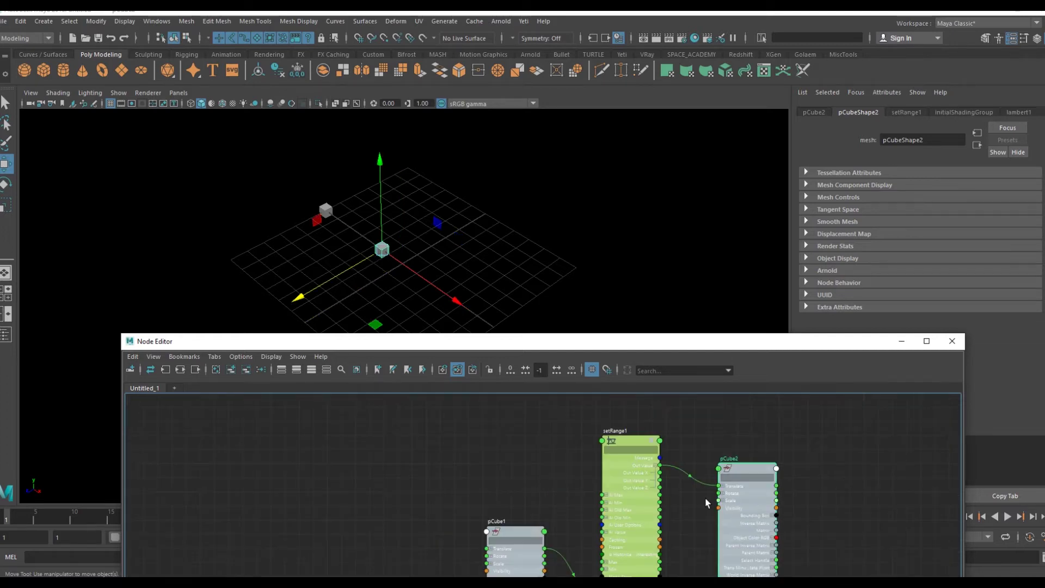
middle_click_drag(659, 478, 551, 494)
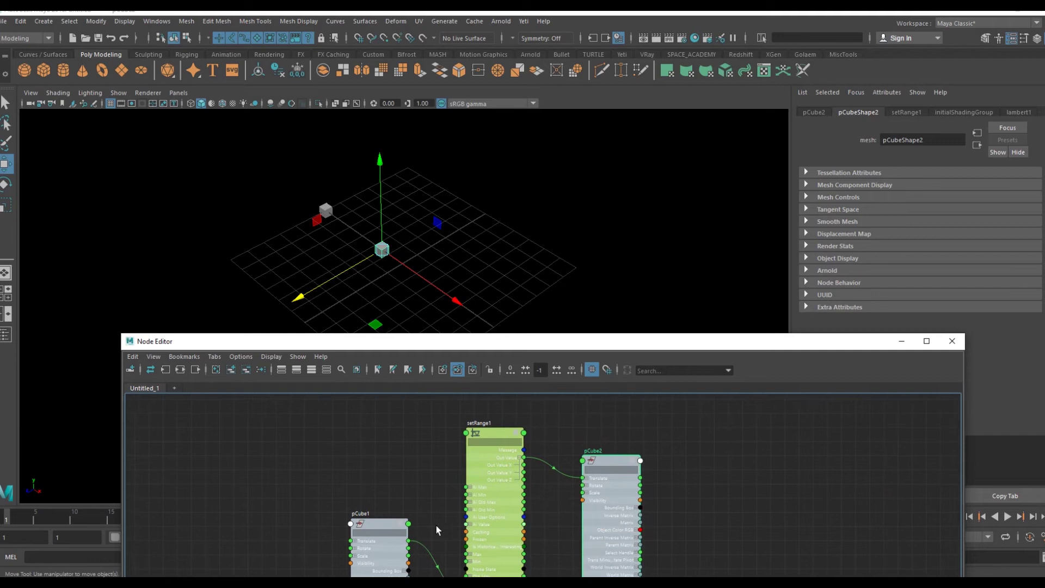
Step: Move pCube1 along an axis and select pCube2 to test the link
left_click(375, 526)
mouse_move(285, 230)
left_mouse_down()
mouse_move(369, 243)
mouse_move(358, 235)
mouse_move(393, 213)
mouse_move(310, 256)
left_mouse_up()
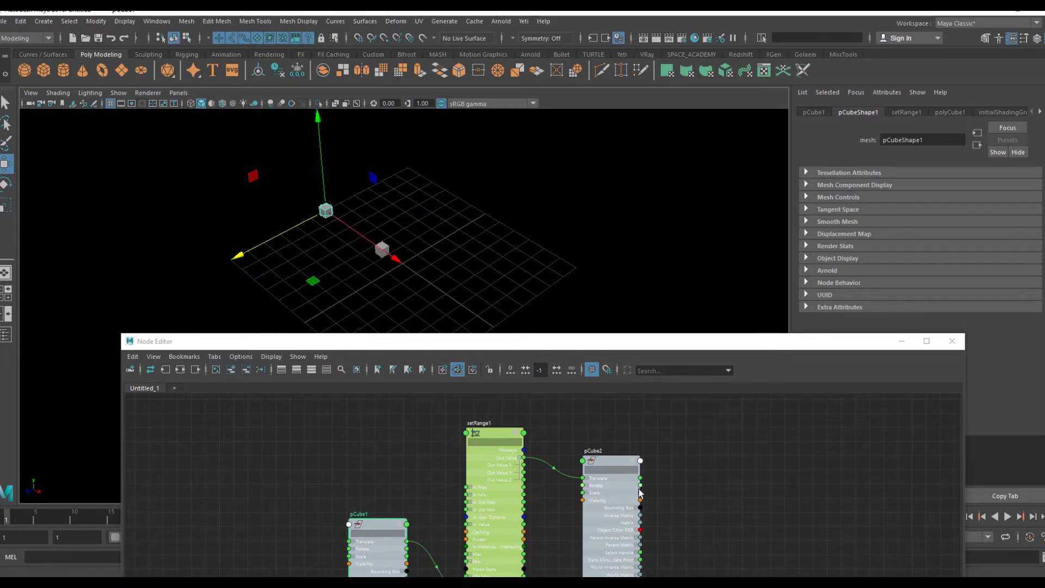
left_click(606, 462)
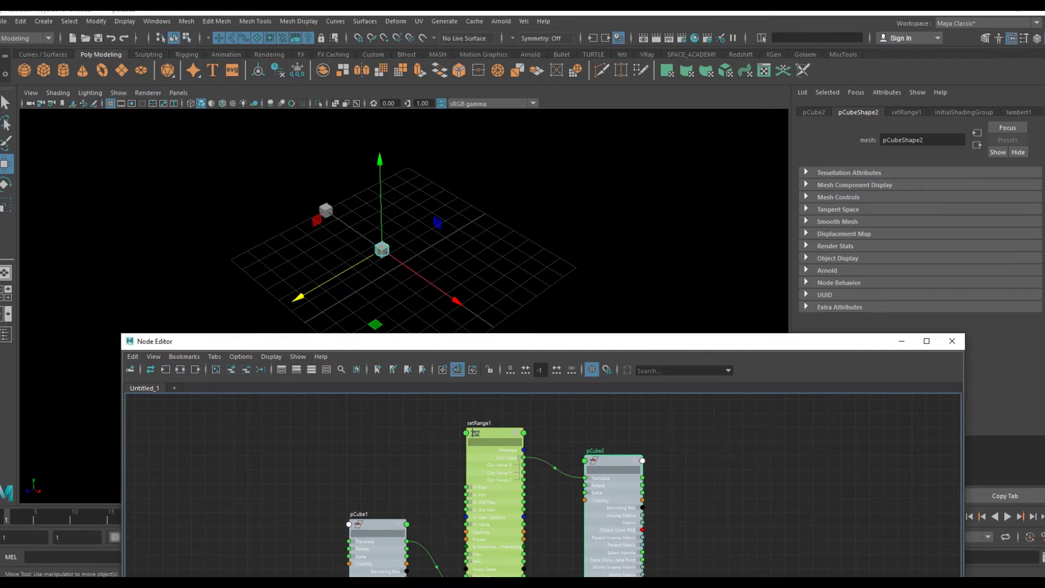
Step: Set pCube1's Translate X to -20 and confirm pCube2's Translate X becomes -5
left_click(1042, 276)
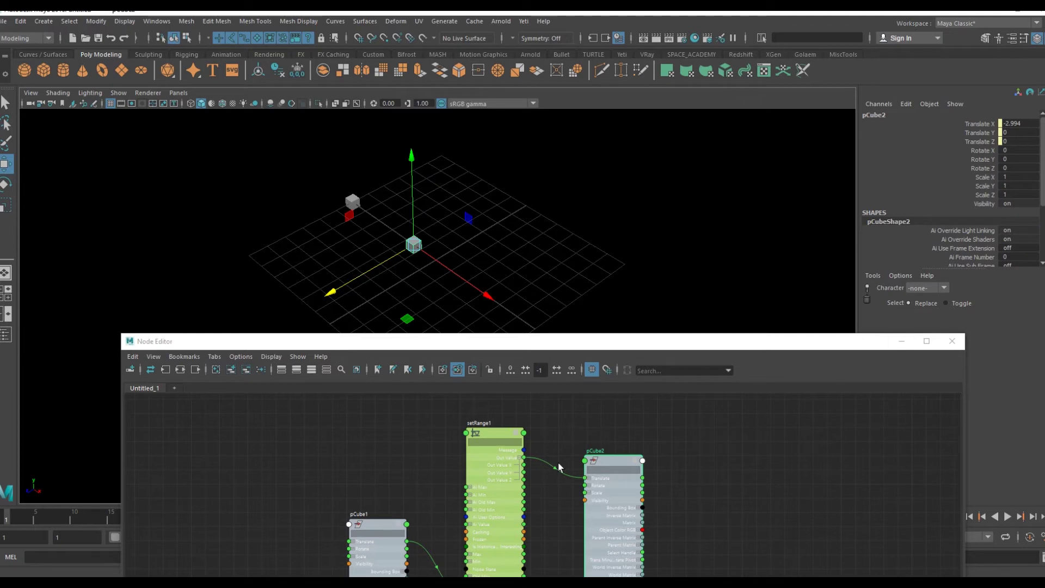
left_click(372, 521)
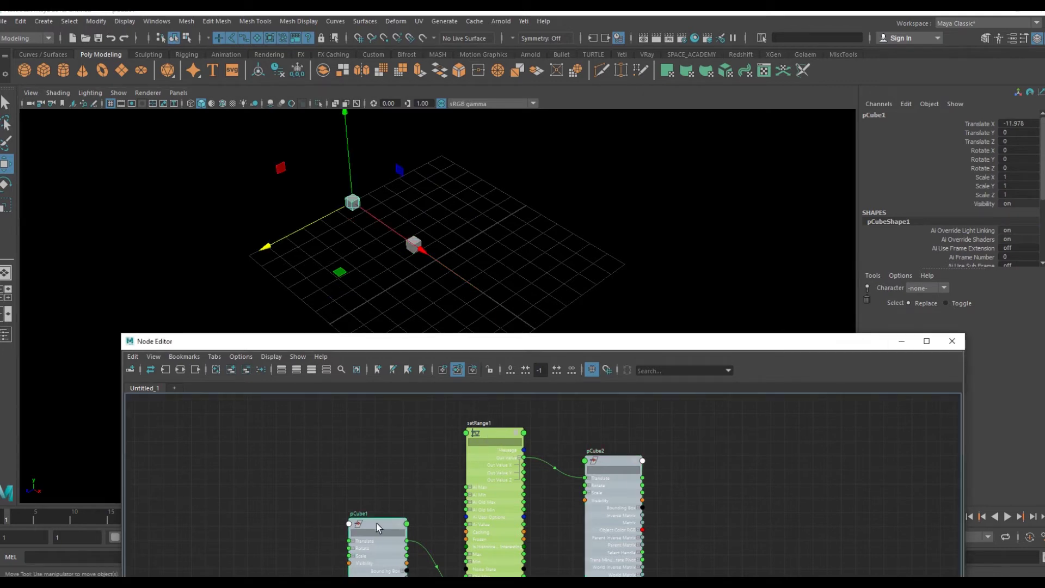
left_click(1013, 124)
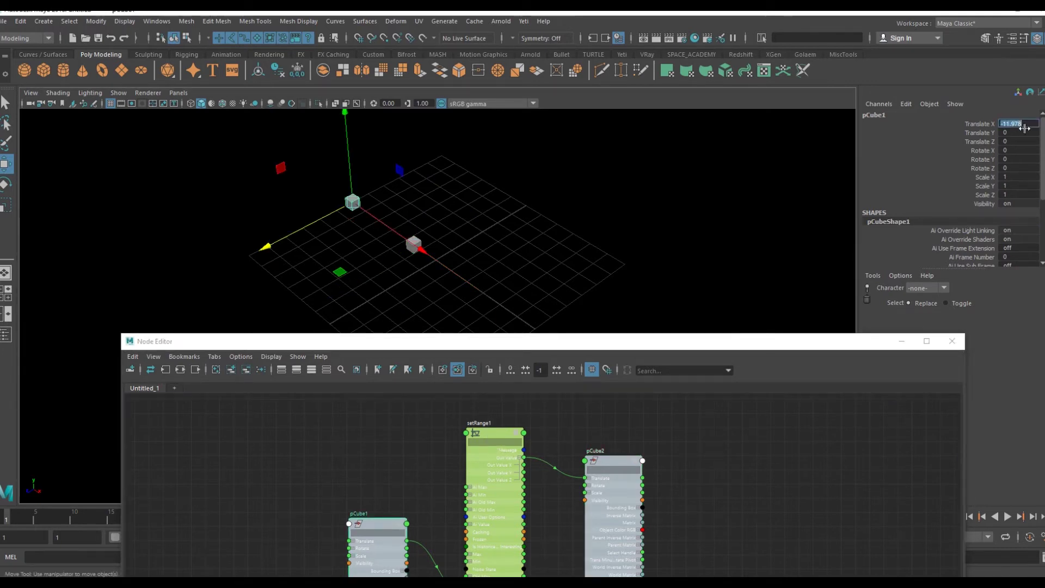
type("-2")
type("0")
key("Return")
mouse_move(676, 247)
left_mouse_down("alt")
mouse_move(567, 259)
mouse_move(576, 290)
left_mouse_up("alt")
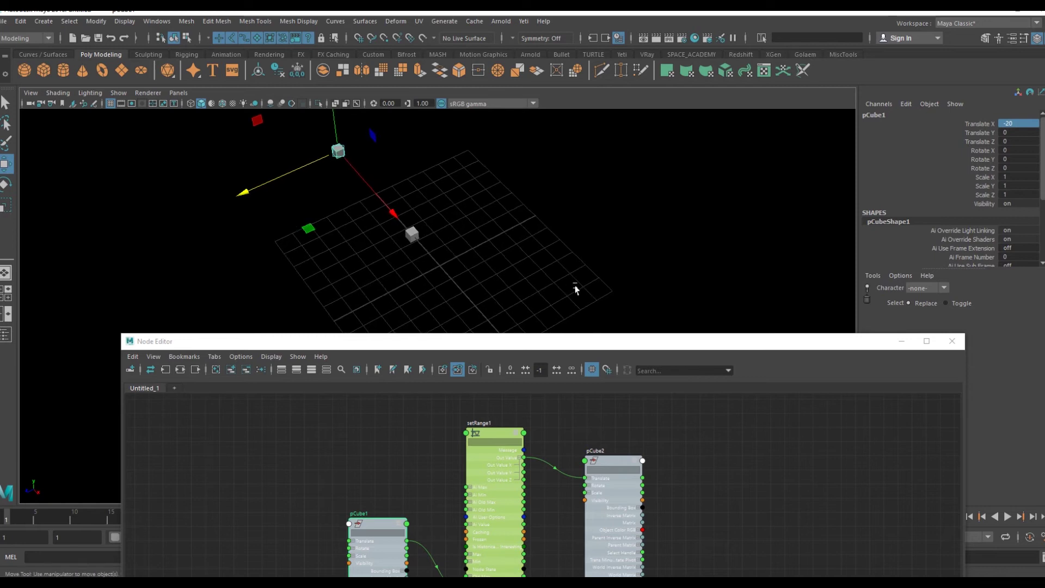
left_click(609, 459)
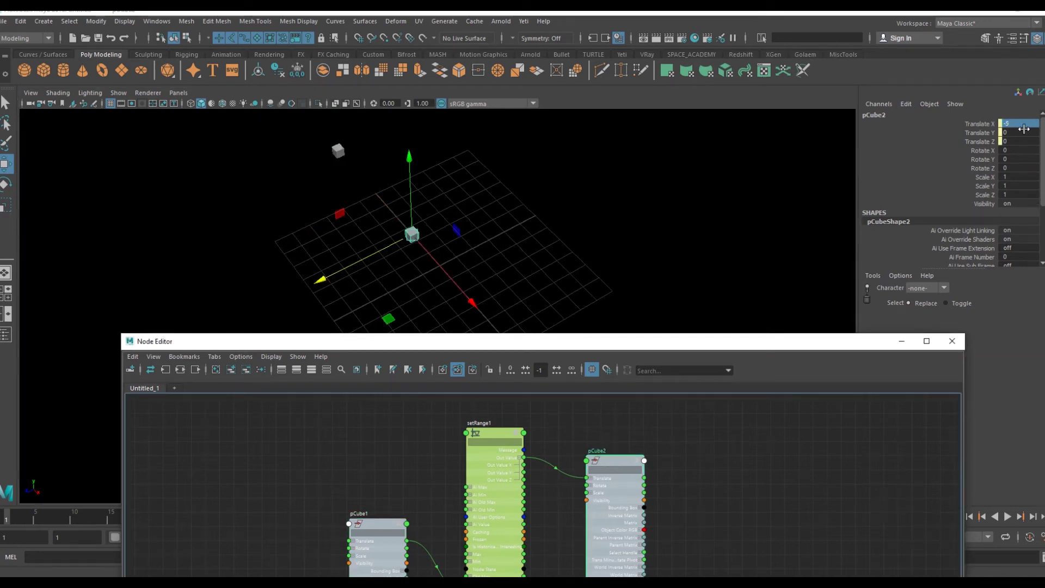
left_click_drag(877, 341, 779, 363)
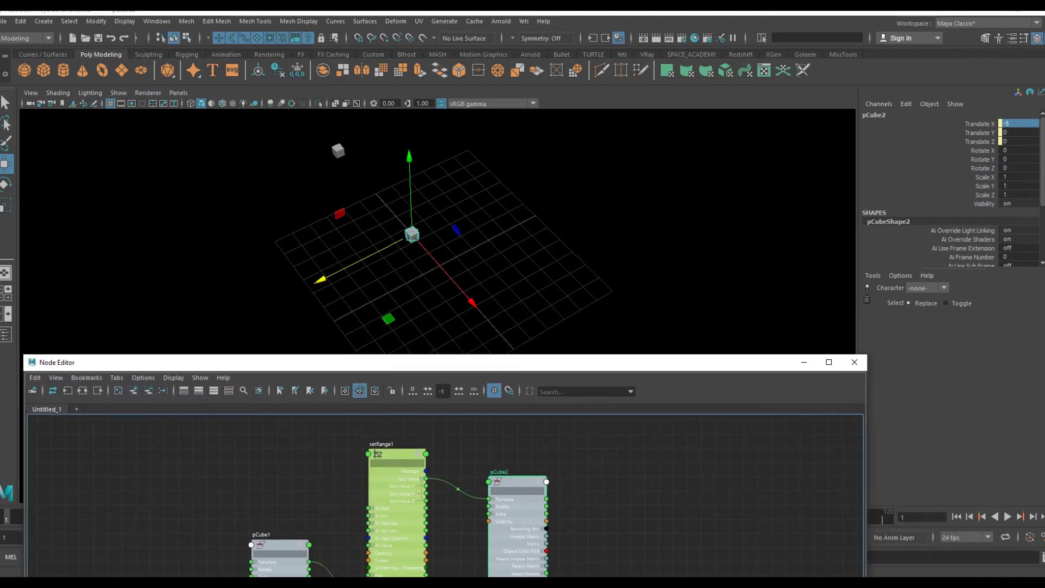
Step: Copy pCube2's transform attributes into a separate floating Attribute Editor window
key("ctrl+a")
left_click(812, 112)
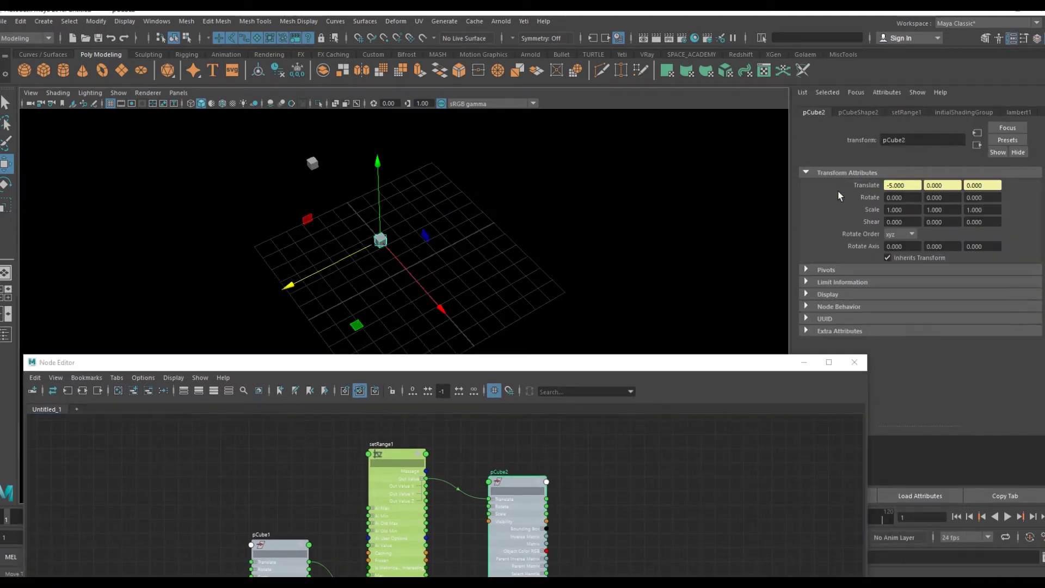
mouse_move(782, 363)
left_mouse_down()
mouse_move(743, 374)
mouse_move(716, 401)
left_mouse_up()
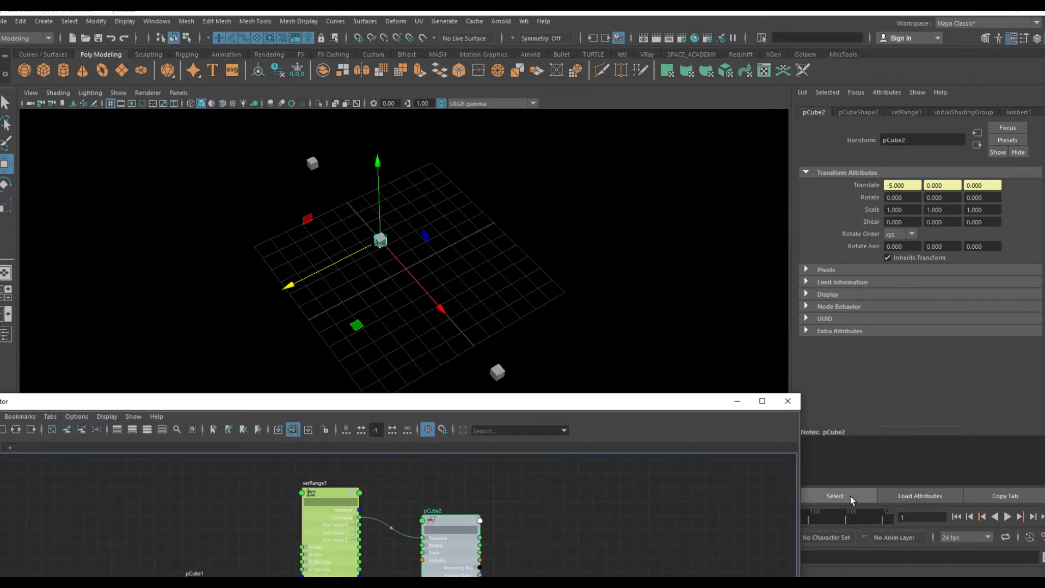
left_click(997, 496)
left_click_drag(488, 212, 670, 132)
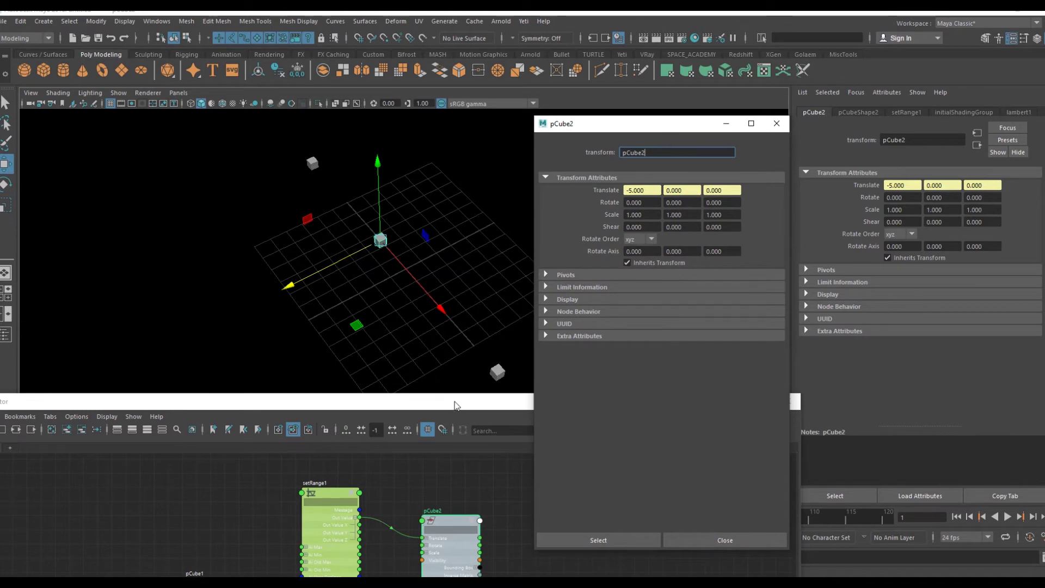
left_click_drag(454, 405, 495, 405)
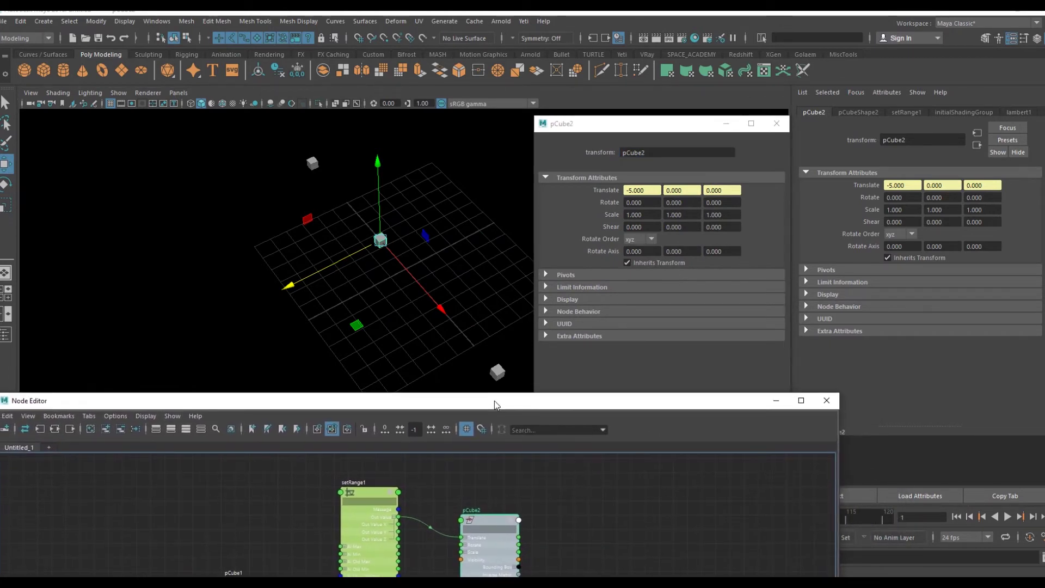
Step: Select setRange1 and compare its Max 5 and input Value -20 with pCube2's Translate X -5
left_click(376, 496)
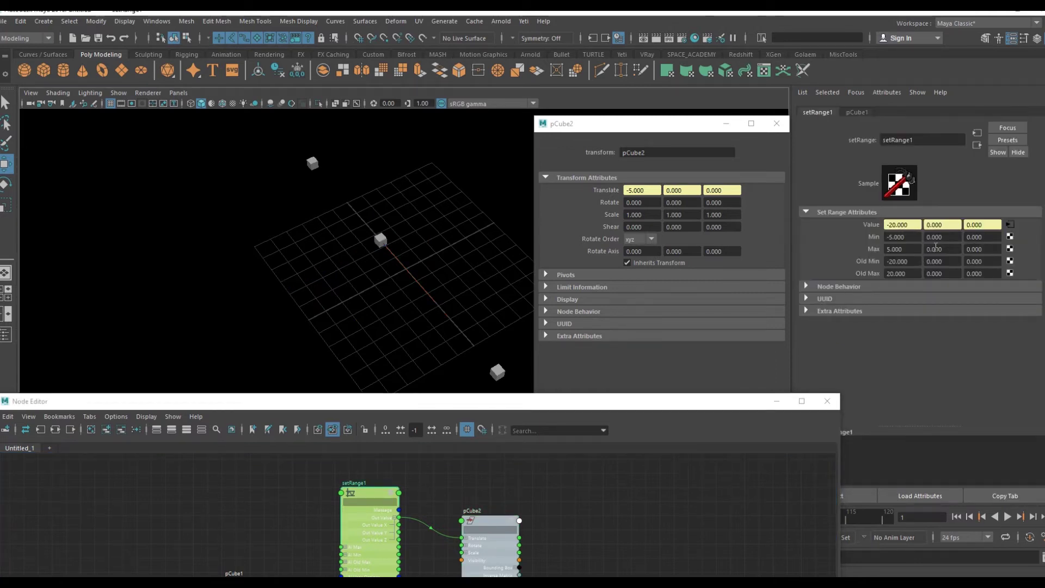
left_click(885, 250)
left_click_drag(438, 230, 449, 228, "alt")
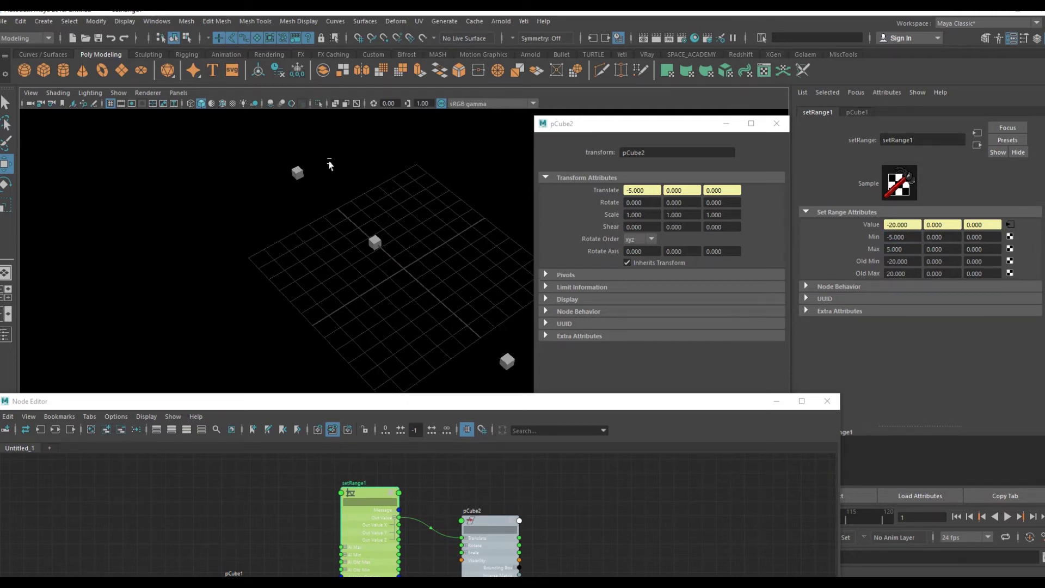
left_click(888, 225)
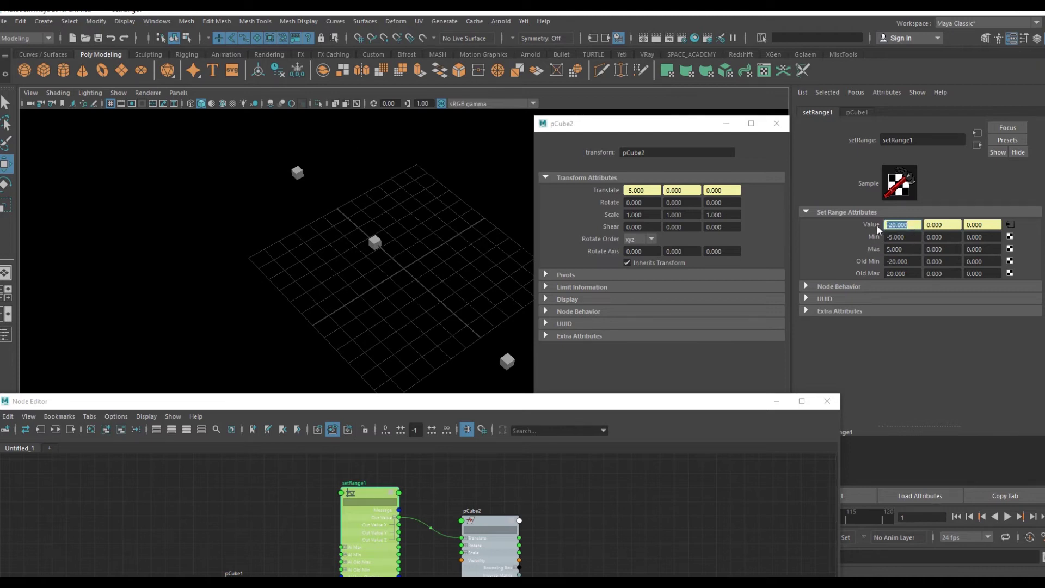
left_click(651, 192)
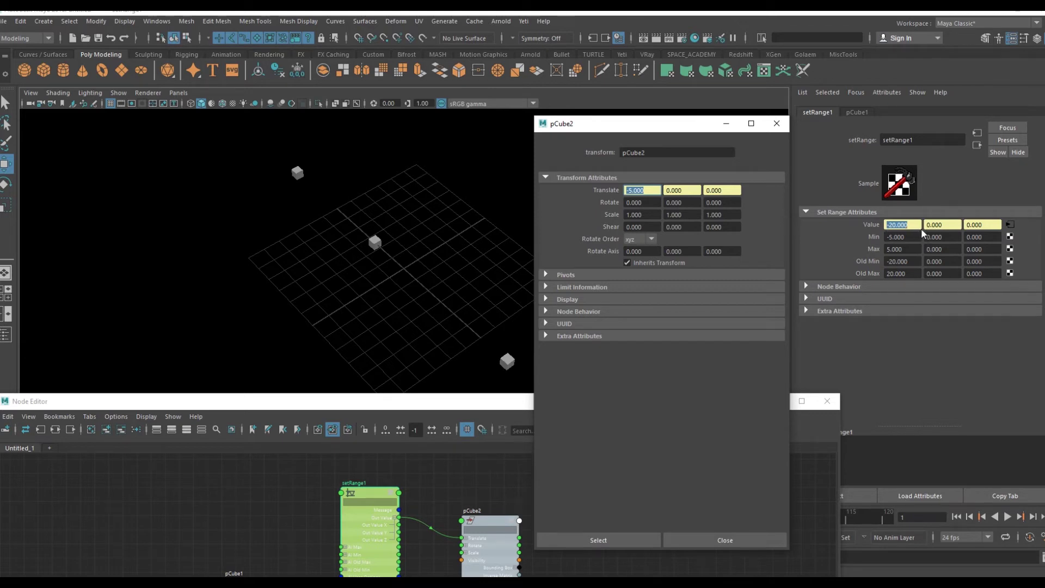
Step: Review setRange1's Old Min -20, Old Max 20, Min -5 and Max 5, then select pCube1
left_click(911, 261)
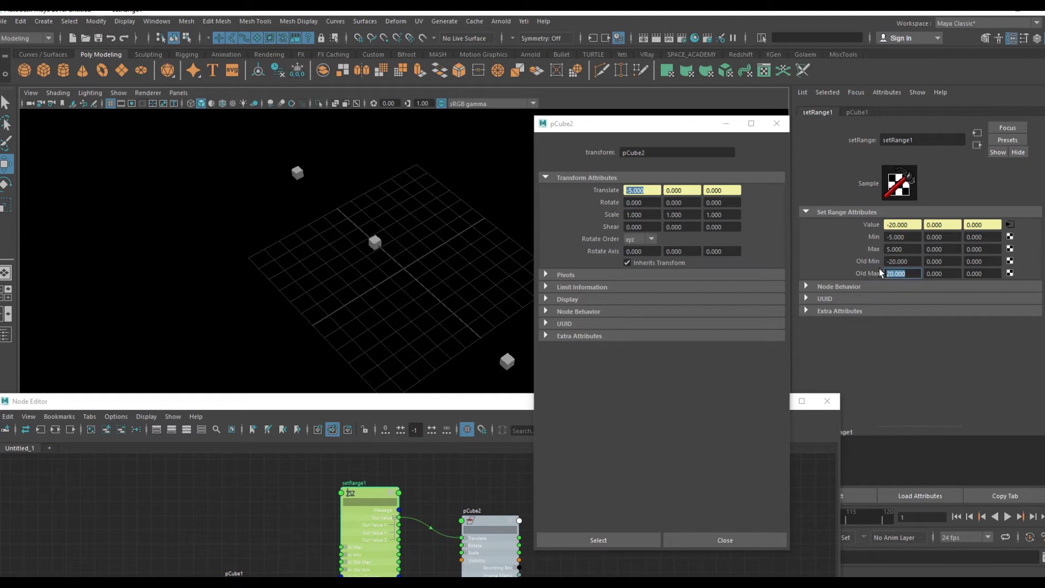
left_click(908, 262)
left_click(919, 275)
left_click(912, 236)
left_click_drag(911, 236, 846, 235)
left_click_drag(907, 250, 867, 259)
left_click(297, 173)
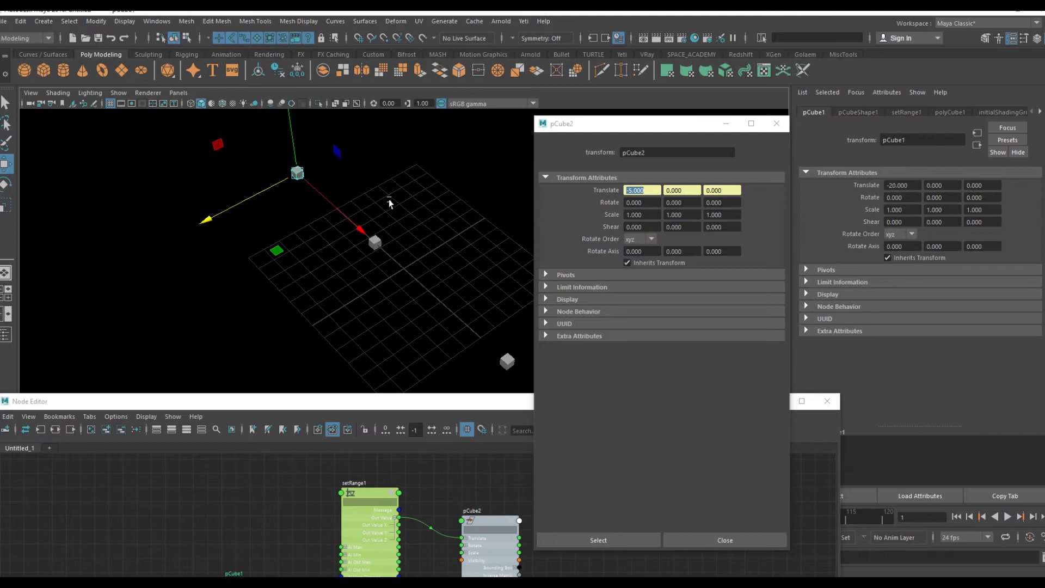
middle_click_drag(429, 204, 430, 214, "alt")
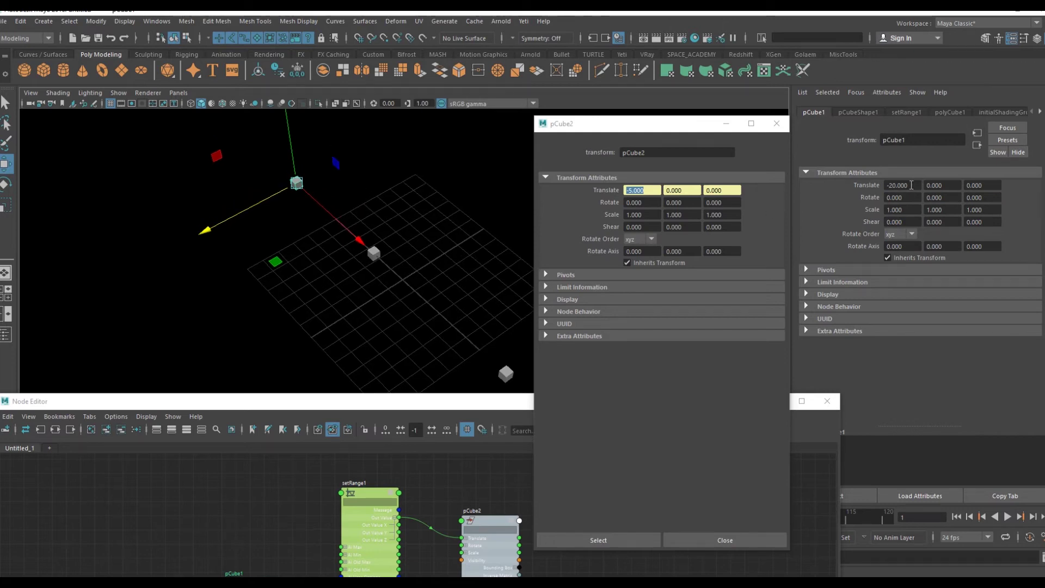
Step: Drag pCube1 along X in the viewport so pCube2 follows
left_click_drag(466, 234, 451, 234, "alt")
left_click_drag(371, 264, 353, 290, "alt")
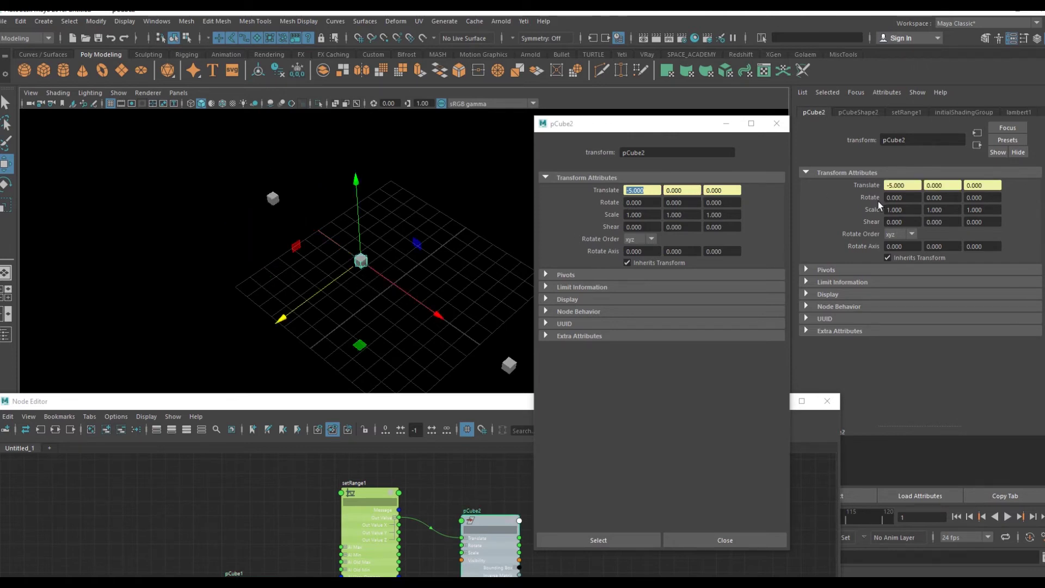
left_click(276, 194)
mouse_move(348, 249)
left_mouse_down()
mouse_move(507, 329)
mouse_move(496, 333)
mouse_move(517, 353)
mouse_move(606, 390)
mouse_move(570, 386)
mouse_move(590, 387)
left_mouse_up()
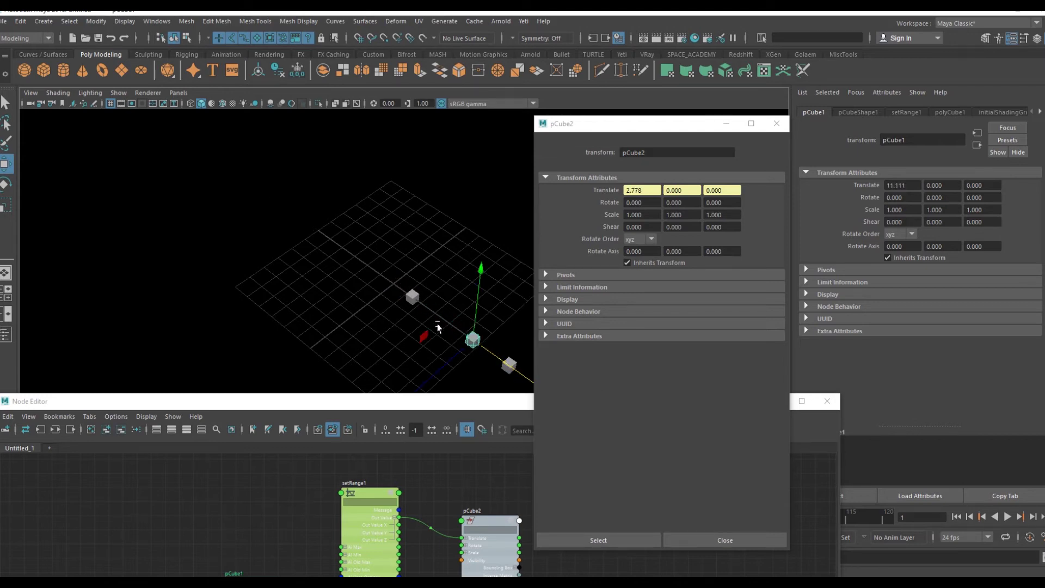
Step: Set pCube1's Translate X to 20 in the Attribute Editor
scroll(527, 289, "down", 2)
double_click(878, 186)
type("20")
key("Return")
Step: Slide pCube1 back along X, undo that move, then move it along Z
middle_click_drag(430, 288, 511, 230, "alt")
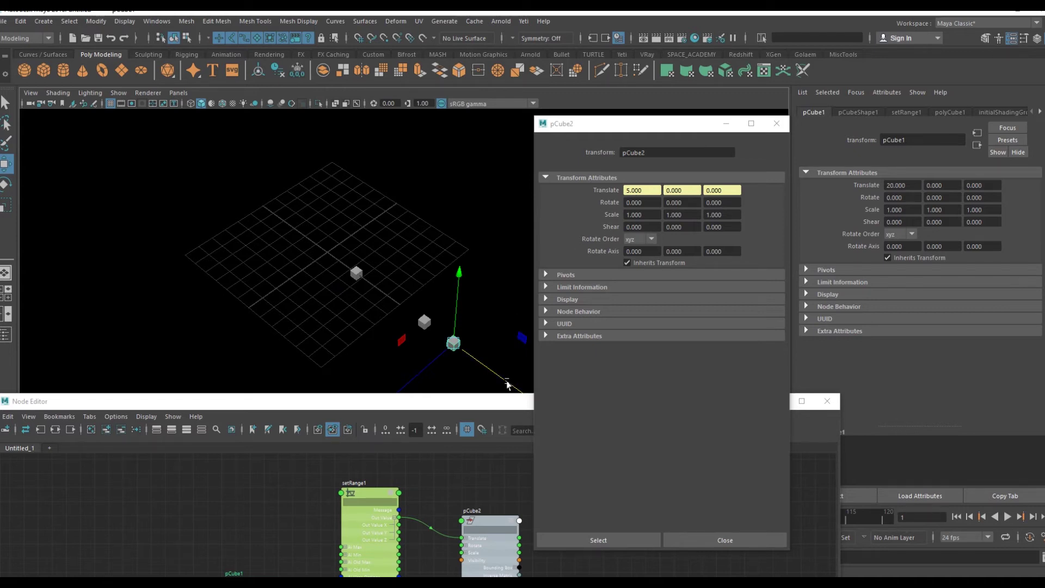
left_click_drag(433, 362, 441, 306, "alt")
left_click_drag(508, 321, 363, 304)
key("ctrl+z")
key("ctrl+z")
key("ctrl+z")
key("ctrl+z")
mouse_move(364, 304)
left_mouse_down("alt")
mouse_move(441, 291)
mouse_move(466, 268)
mouse_move(519, 255)
mouse_move(369, 266)
mouse_move(555, 266)
mouse_move(193, 270)
left_mouse_up("alt")
left_click_drag(334, 297, 456, 323, "alt")
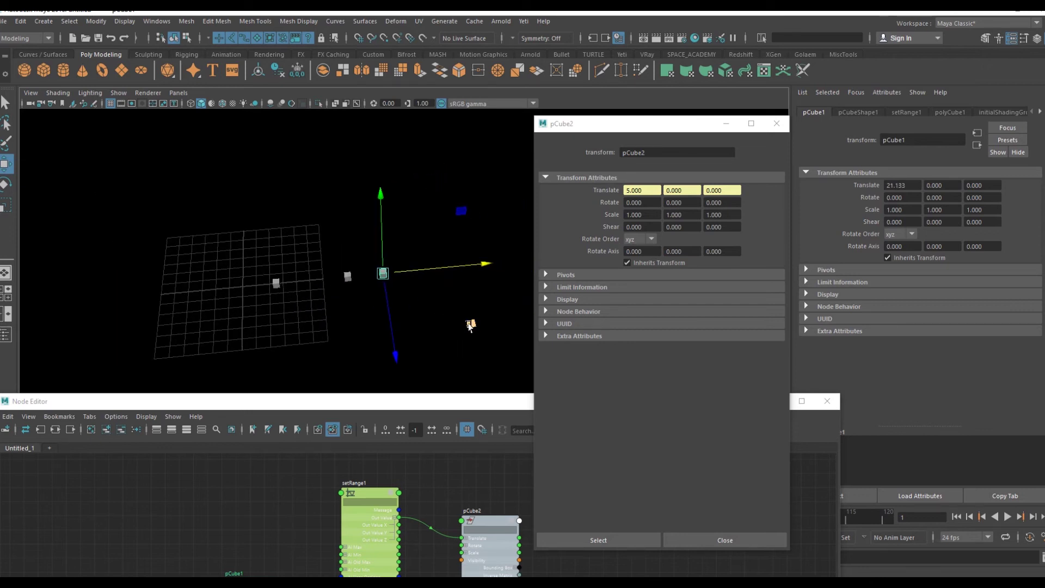
mouse_move(457, 296)
left_mouse_down("alt")
mouse_move(413, 333)
mouse_move(396, 278)
mouse_move(401, 238)
mouse_move(361, 319)
mouse_move(373, 355)
mouse_move(409, 328)
mouse_move(405, 315)
mouse_move(435, 298)
mouse_move(467, 300)
mouse_move(450, 284)
mouse_move(490, 278)
mouse_move(135, 284)
mouse_move(526, 283)
mouse_move(479, 297)
mouse_move(377, 292)
left_mouse_up("alt")
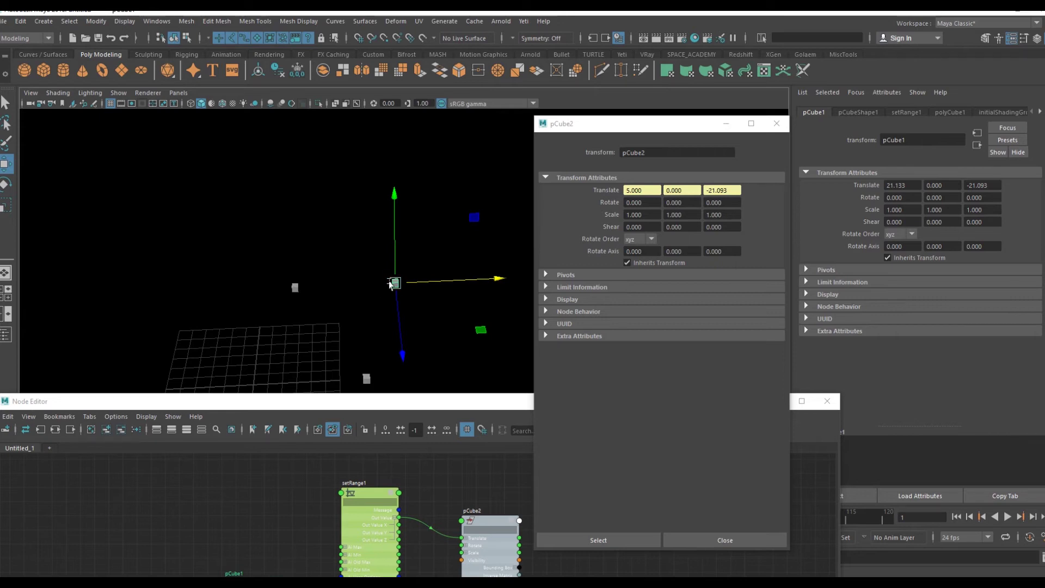
Step: Drag pCube1 right then left along X, pushing pCube2 to its 5 and -5 limits
mouse_move(402, 285)
left_mouse_down("alt")
mouse_move(434, 280)
mouse_move(455, 293)
mouse_move(431, 279)
mouse_move(226, 284)
mouse_move(520, 278)
mouse_move(233, 292)
mouse_move(330, 298)
left_mouse_up("alt")
middle_click_drag(331, 298, 352, 286, "alt")
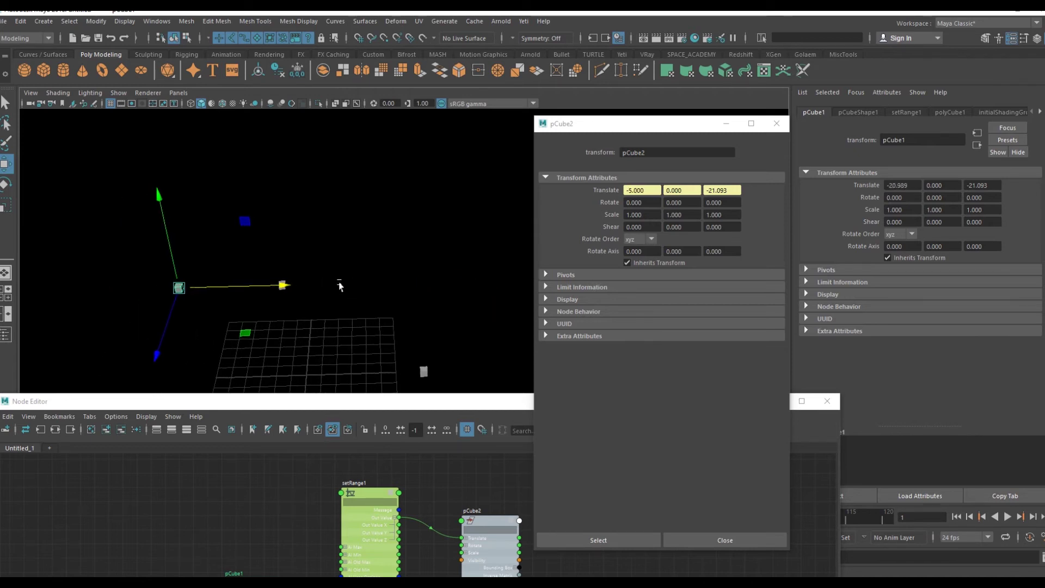
mouse_move(282, 285)
left_mouse_down()
mouse_move(555, 280)
mouse_move(575, 291)
left_mouse_up()
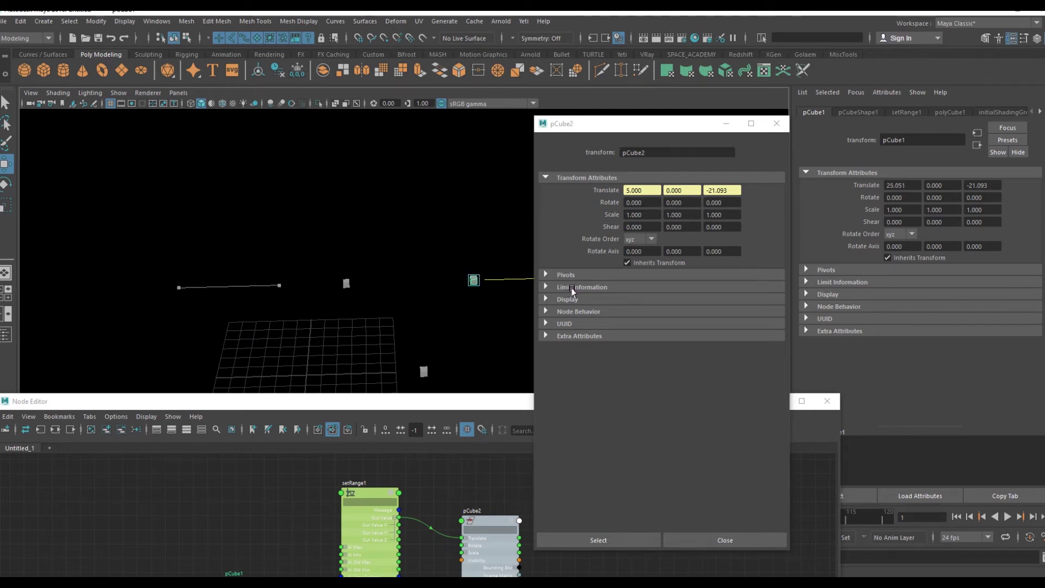
mouse_move(571, 291)
left_mouse_down()
mouse_move(261, 294)
mouse_move(544, 291)
mouse_move(239, 305)
mouse_move(381, 285)
mouse_move(544, 305)
mouse_move(361, 310)
mouse_move(401, 303)
mouse_move(405, 289)
left_mouse_up()
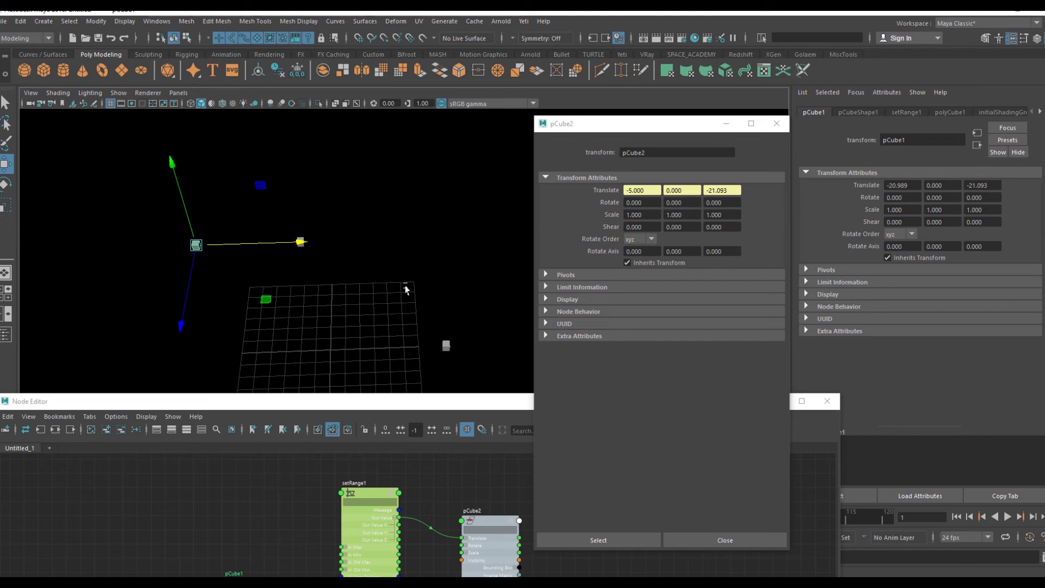
Step: Move setRange1 lower and pCube1 higher in the Node Editor graph
left_click(455, 483)
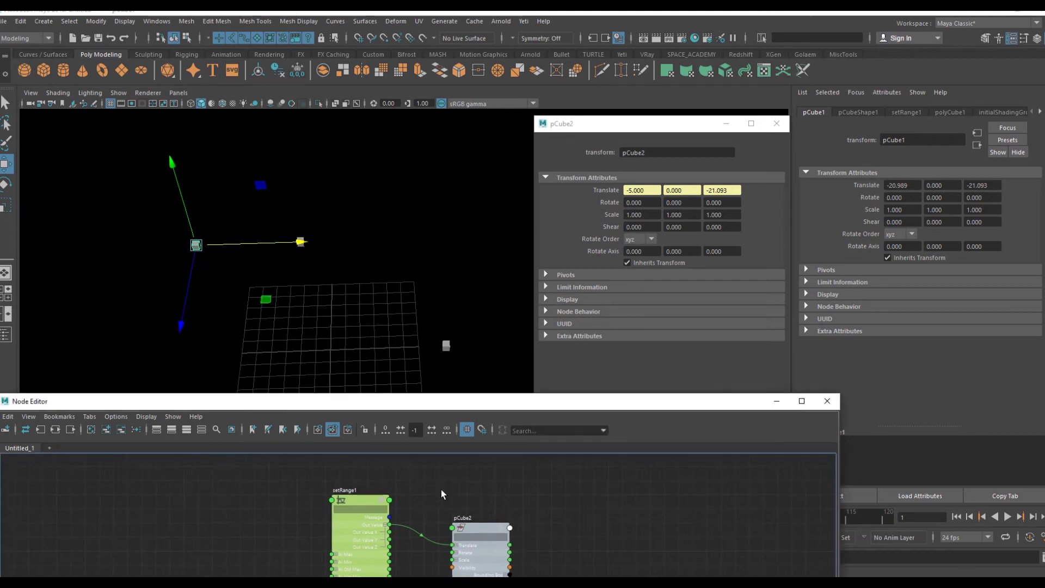
left_click_drag(483, 402, 474, 377)
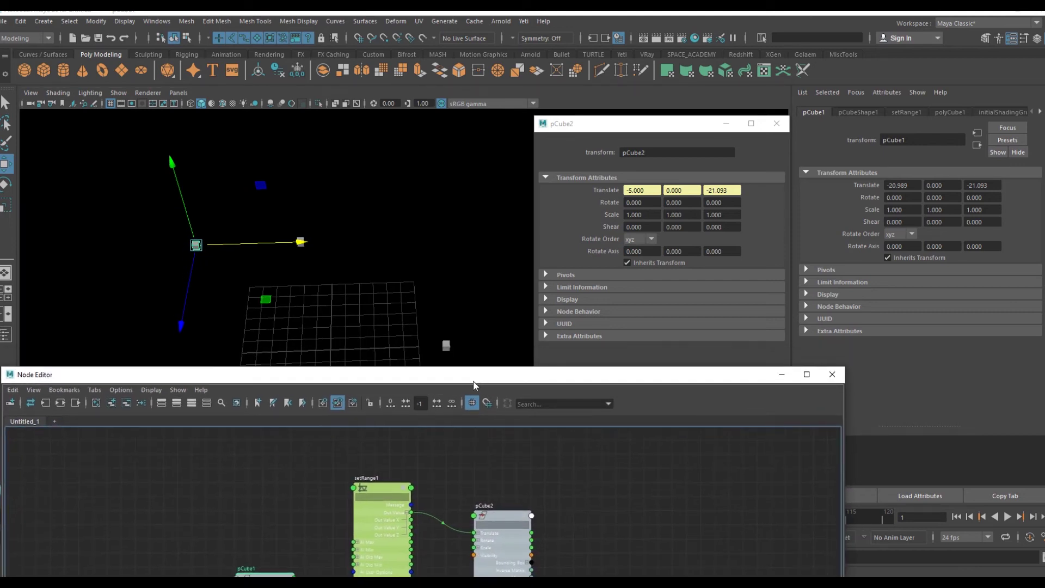
left_click(389, 479)
left_click_drag(389, 479, 390, 511)
mouse_move(390, 511)
middle_mouse_down("alt")
mouse_move(419, 487)
mouse_move(398, 498)
middle_mouse_up("alt")
left_click(448, 349)
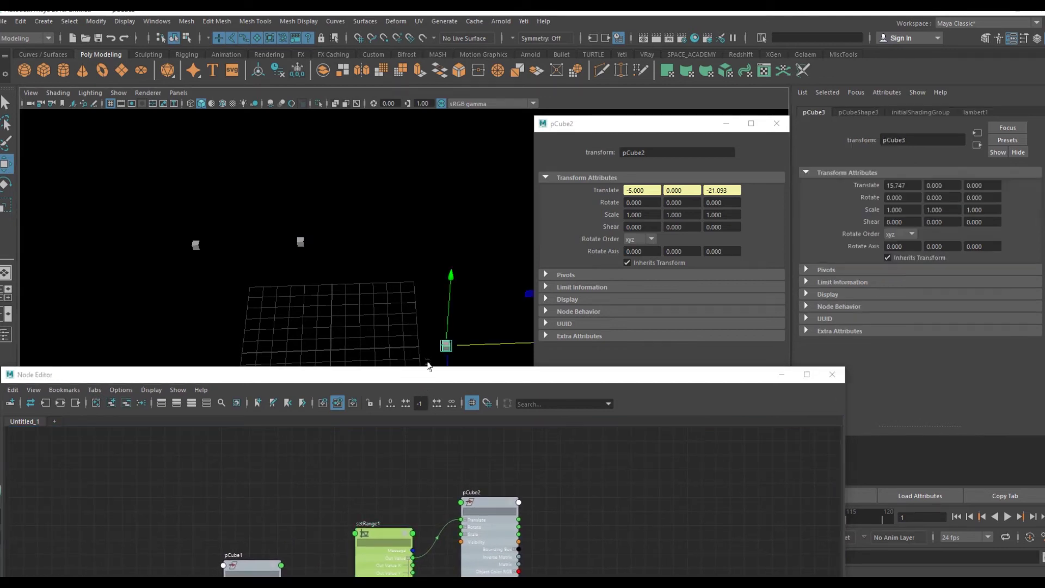
left_click_drag(448, 383, 435, 424)
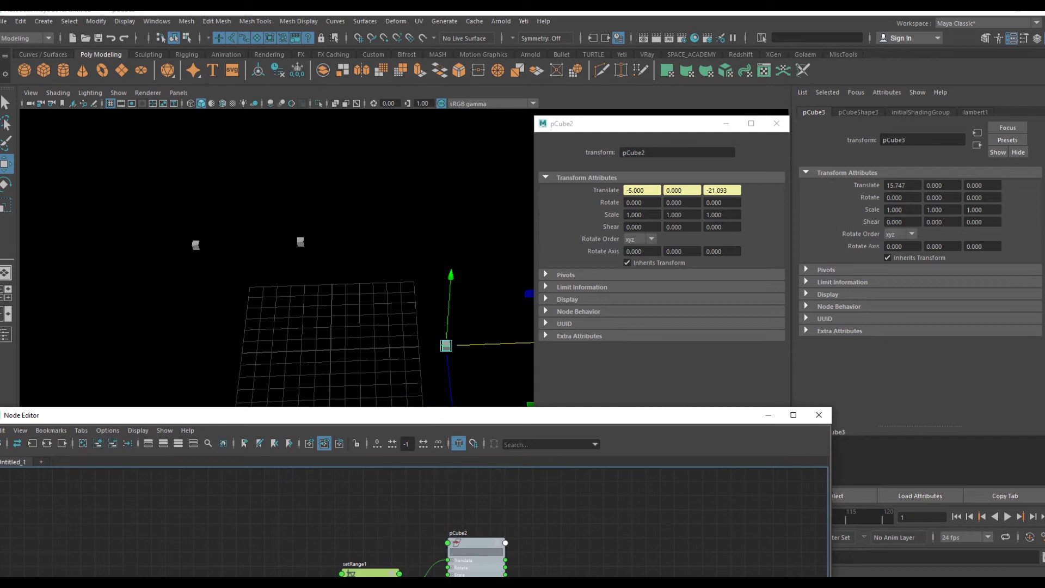
scroll(293, 542, "down", 2)
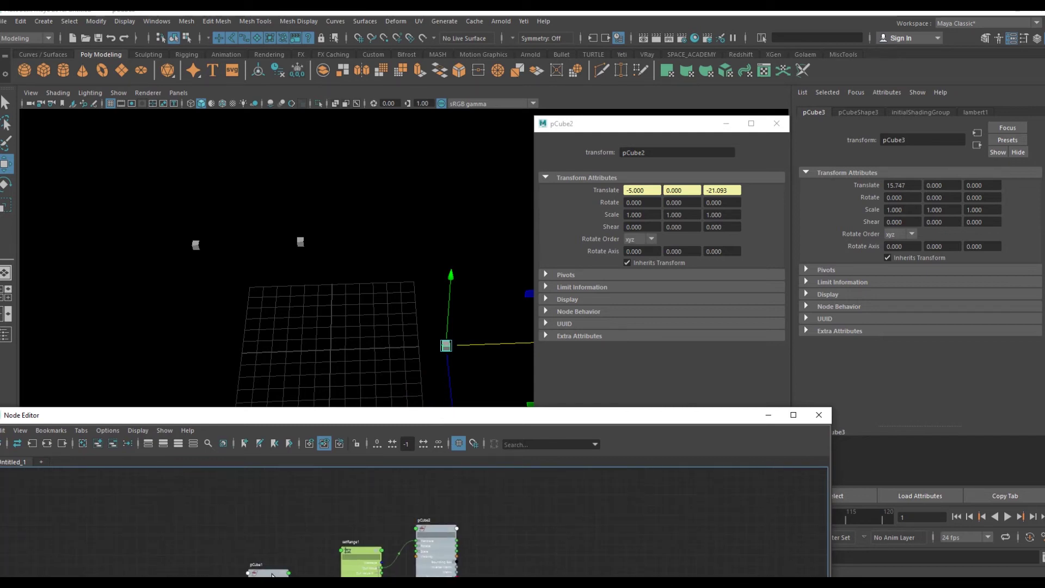
left_click_drag(272, 574, 262, 495)
left_click(355, 551)
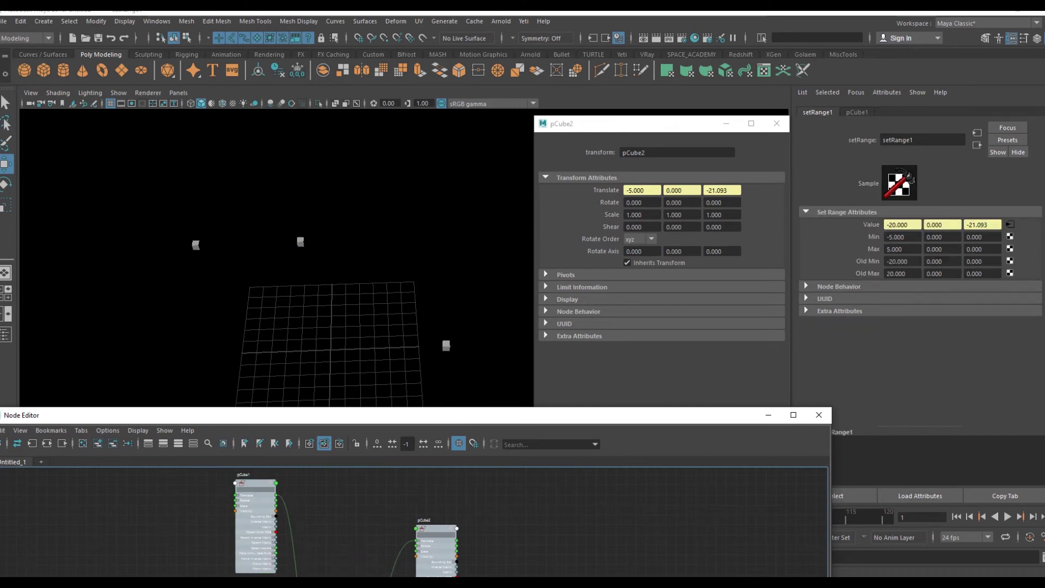
Step: Move pCube3's node up beside pCube1 and expand it to show all attributes
left_click_drag(422, 415, 513, 202)
scroll(497, 332, "up", 3)
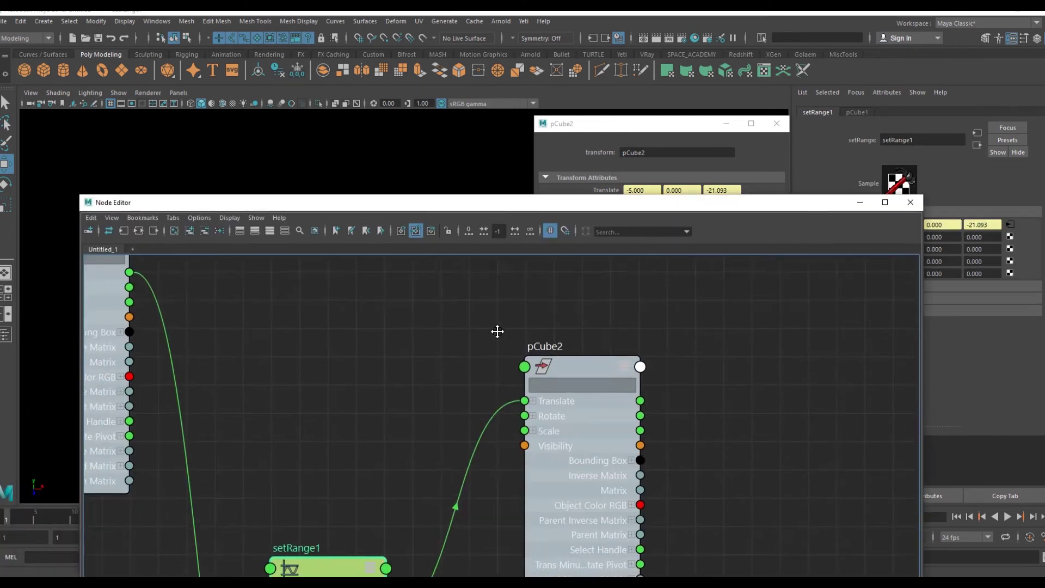
scroll(497, 332, "down", 3)
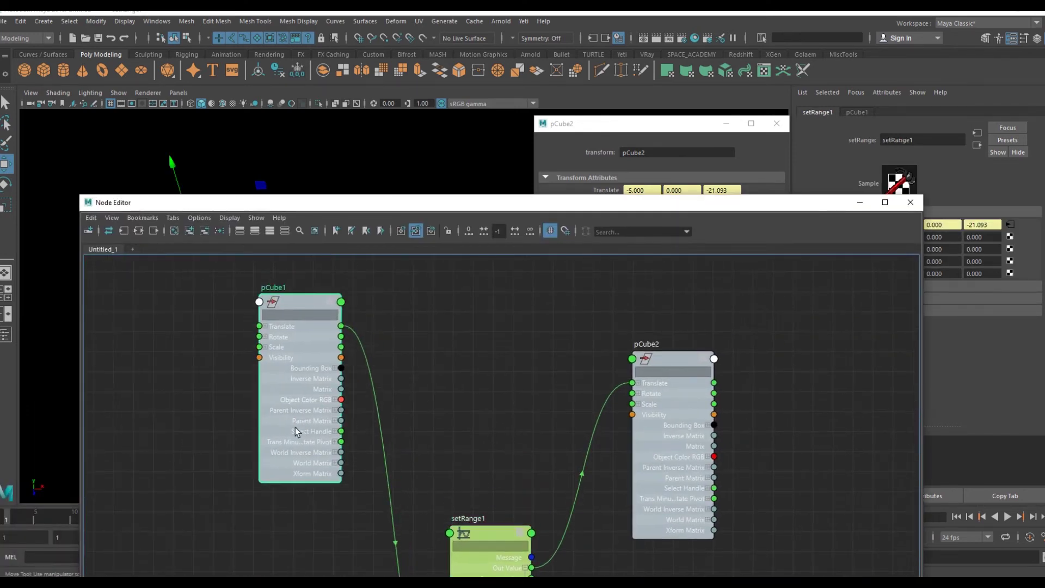
left_click(295, 430)
scroll(546, 462, "down", 3)
left_click(769, 567)
left_click_drag(769, 568, 608, 279)
middle_click_drag(577, 323, 588, 369, "alt")
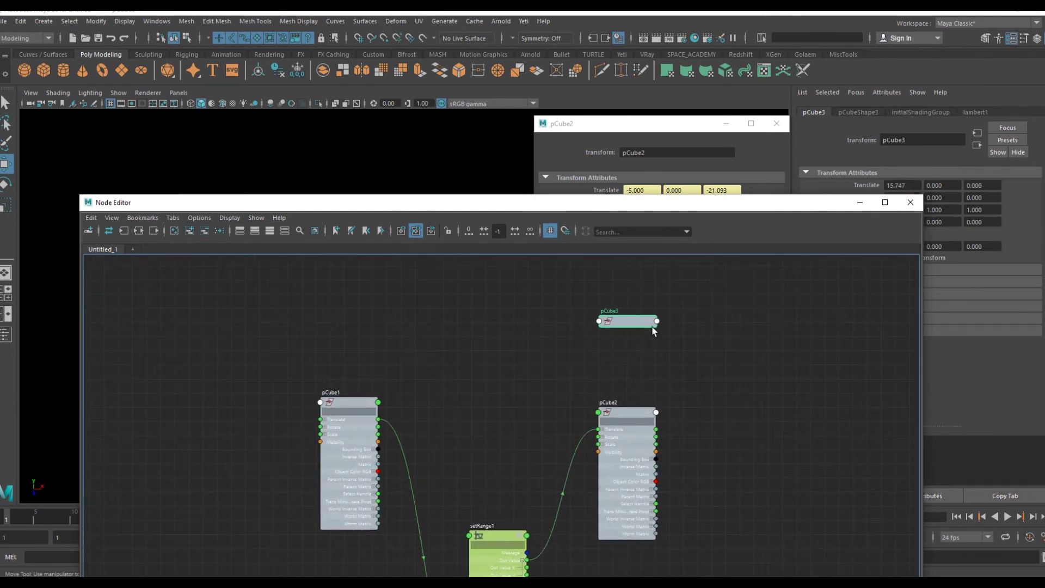
key("3")
left_click_drag(649, 322, 616, 281)
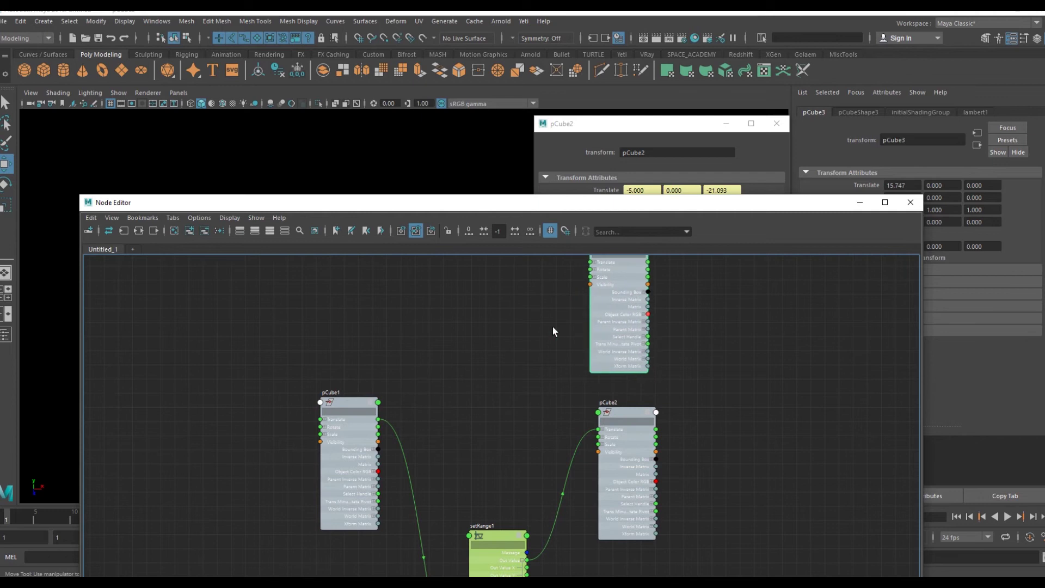
middle_click_drag(553, 327, 545, 345, "alt")
Step: Nudge pCube1 and setRange1 into place, then start creating a new node by name
mouse_move(476, 202)
left_mouse_down()
mouse_move(472, 488)
mouse_move(465, 154)
left_mouse_up()
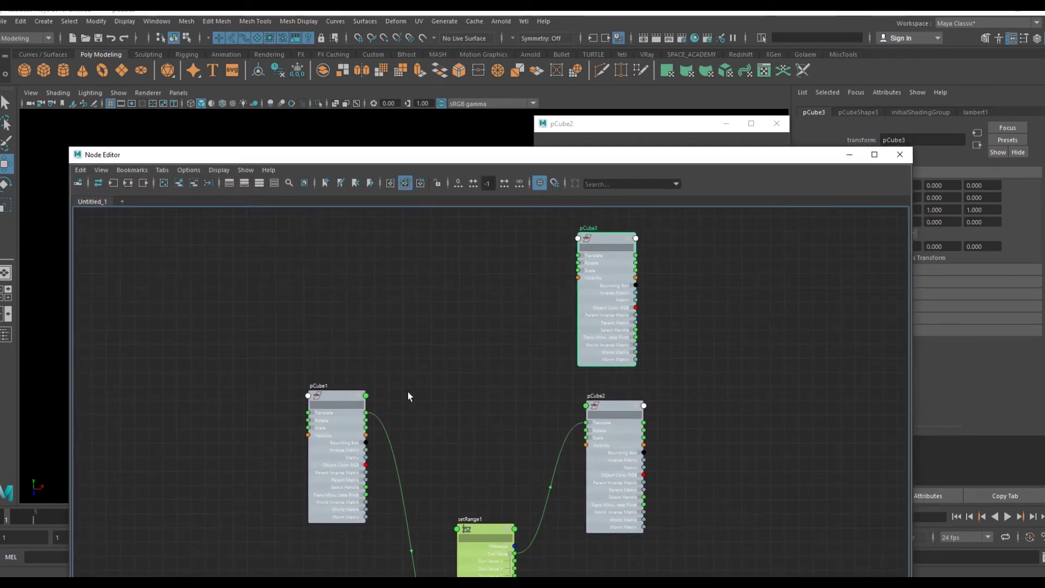
left_click_drag(338, 387, 351, 325)
mouse_move(471, 333)
middle_mouse_down("alt")
mouse_move(446, 327)
mouse_move(453, 329)
middle_mouse_up("alt")
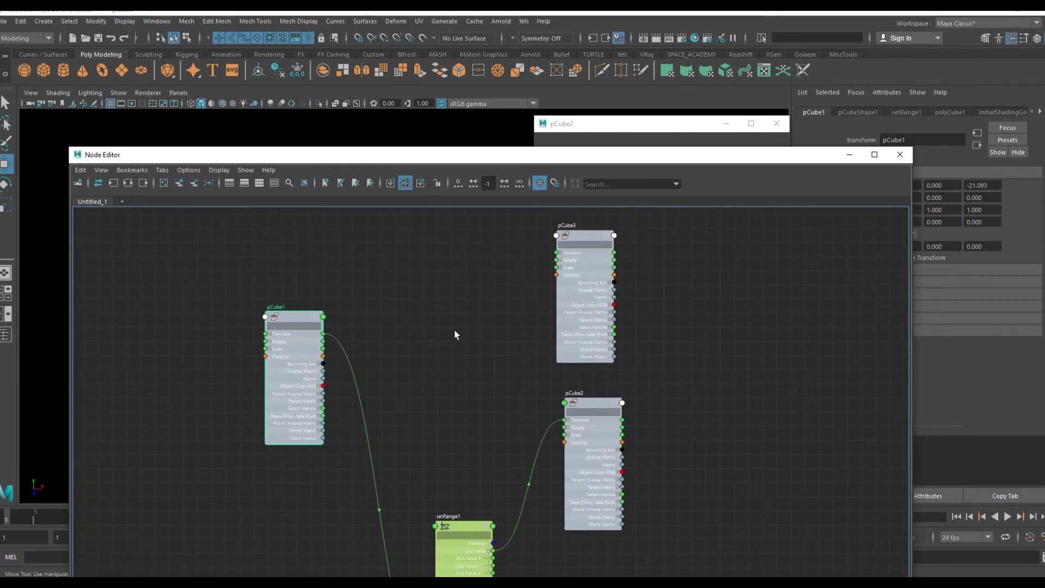
left_click_drag(459, 525, 465, 455)
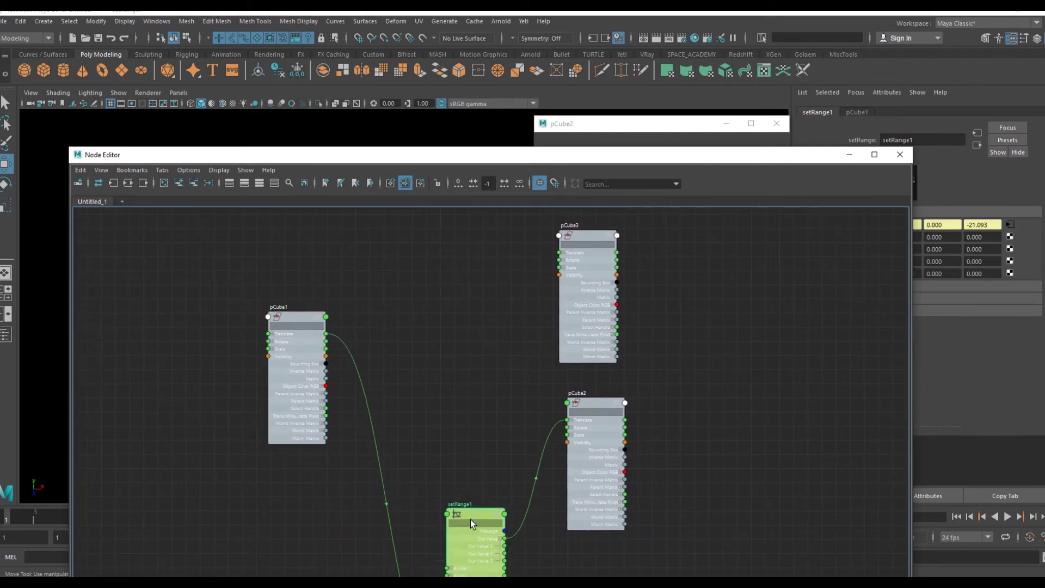
left_click(465, 449)
key("Tab")
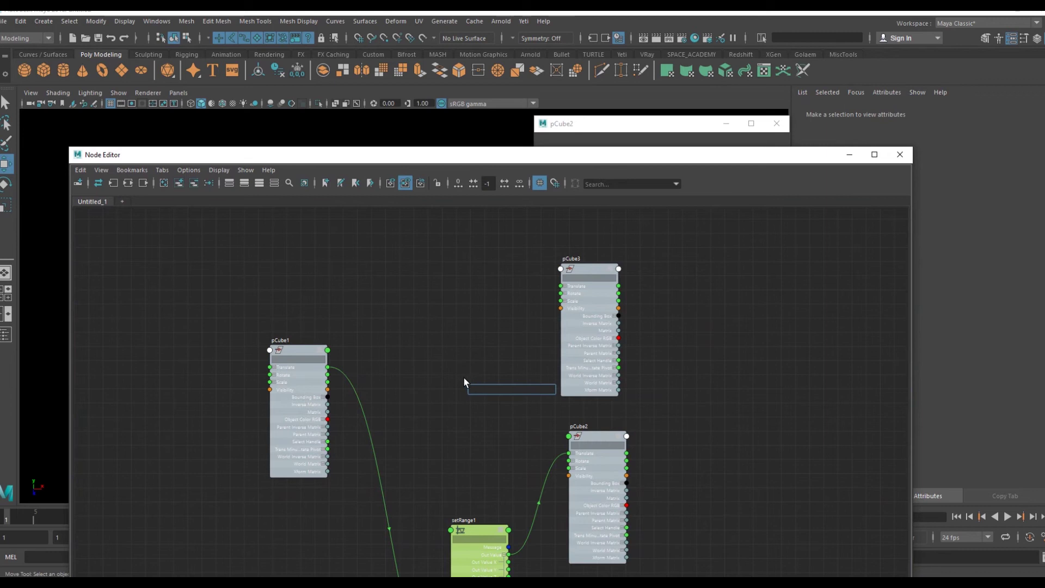
Step: Create a multiplyDivide1 node between pCube1 and pCube3 and expand it
type("mu")
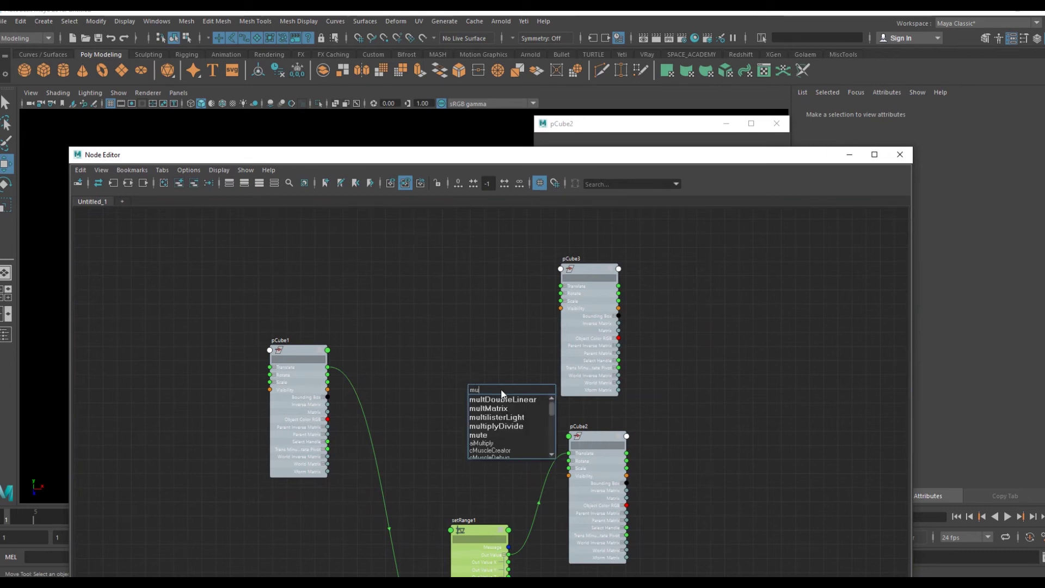
left_click(516, 426)
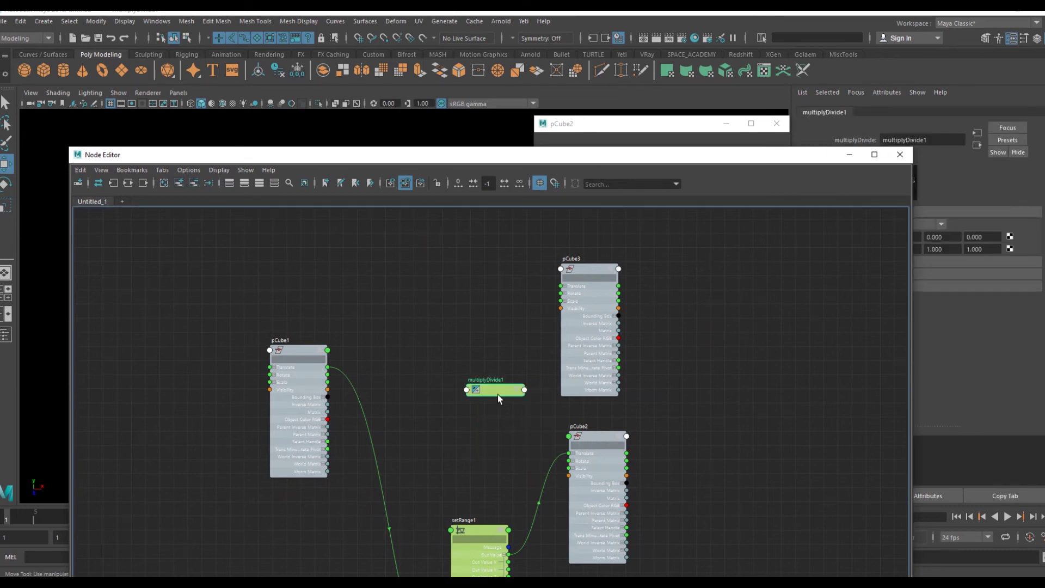
left_click_drag(497, 395, 430, 334)
left_click(449, 324)
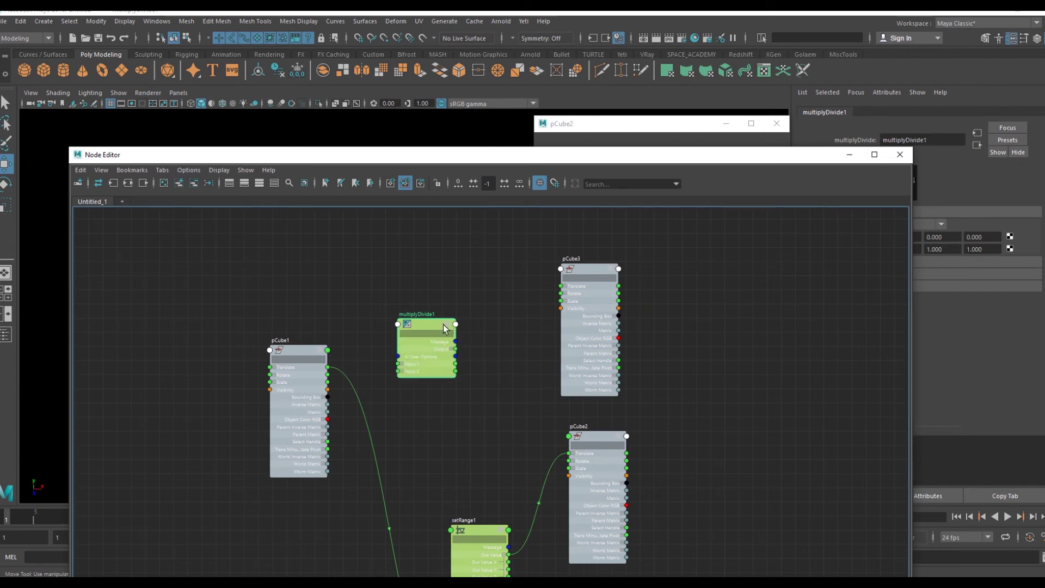
scroll(419, 370, "up", 2)
Step: Connect pCube1's Translate to multiplyDivide1's Input 1
middle_click_drag(391, 374, 352, 391)
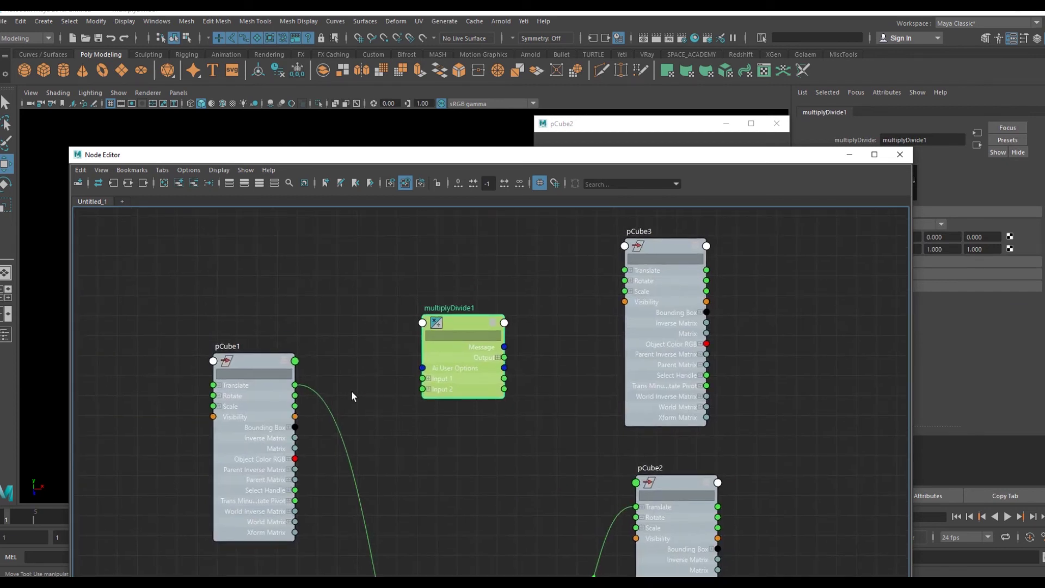
left_click(219, 386)
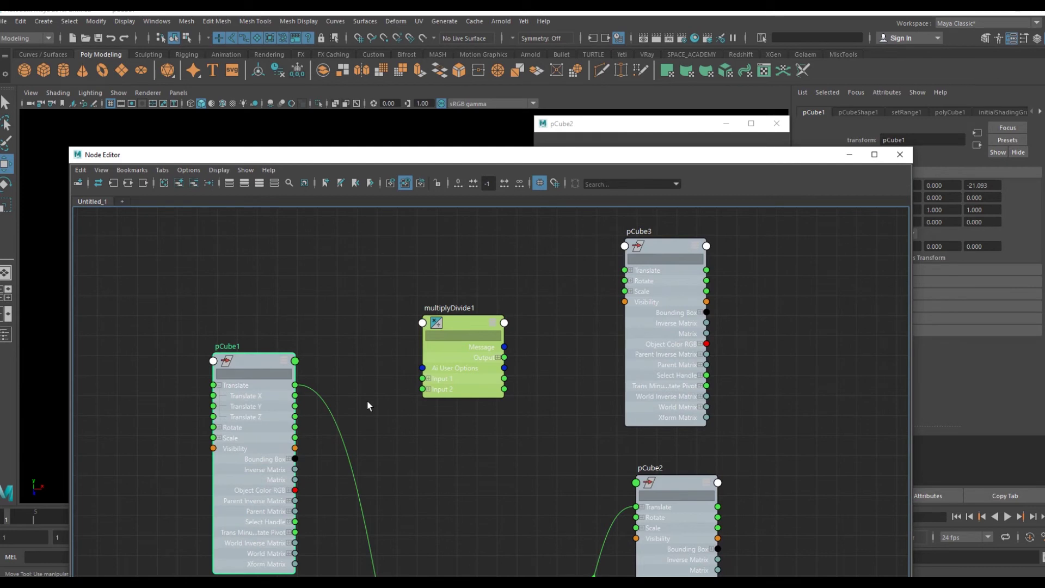
left_click_drag(328, 387, 481, 364)
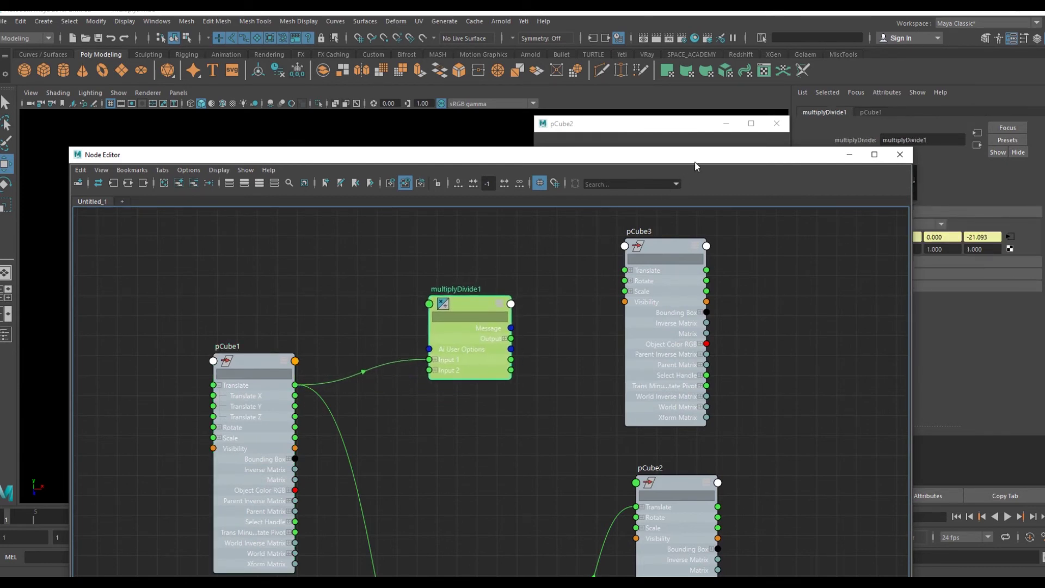
left_click_drag(696, 166, 624, 288)
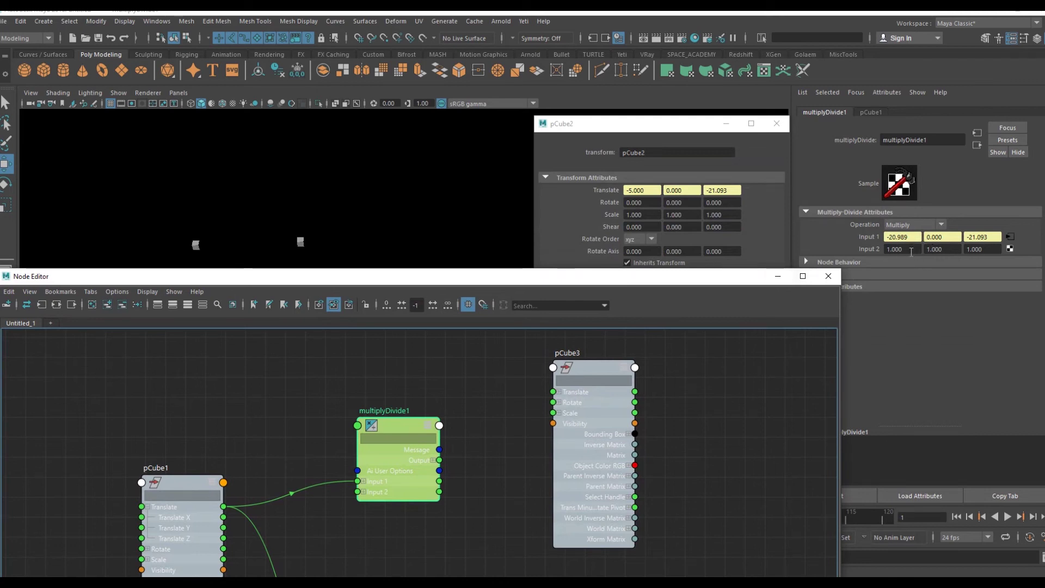
Step: Set multiplyDivide1's Operation to Divide
left_click_drag(789, 276, 793, 293)
left_click(908, 227)
left_click(913, 259)
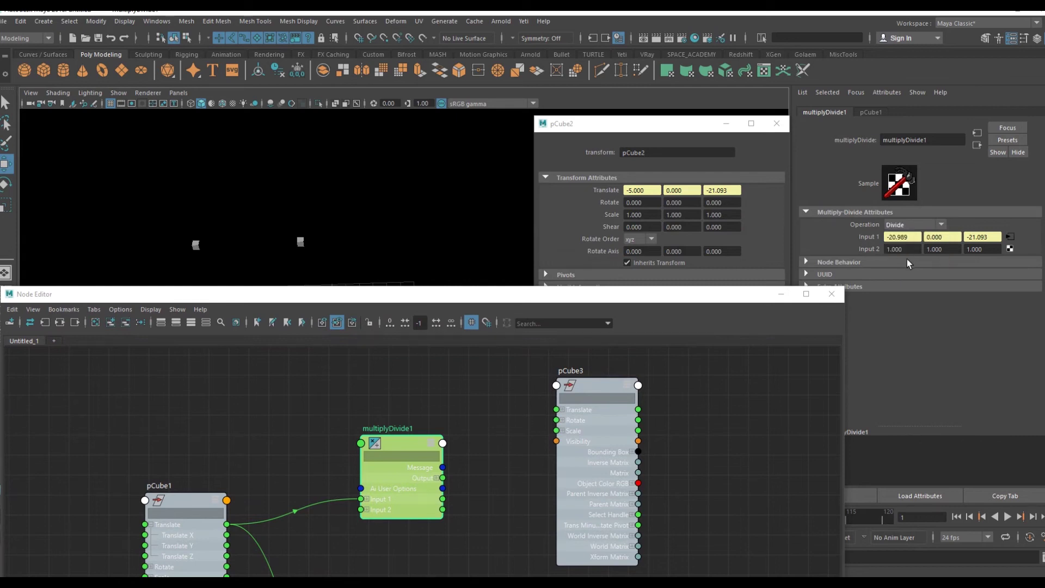
left_click_drag(569, 296, 576, 324)
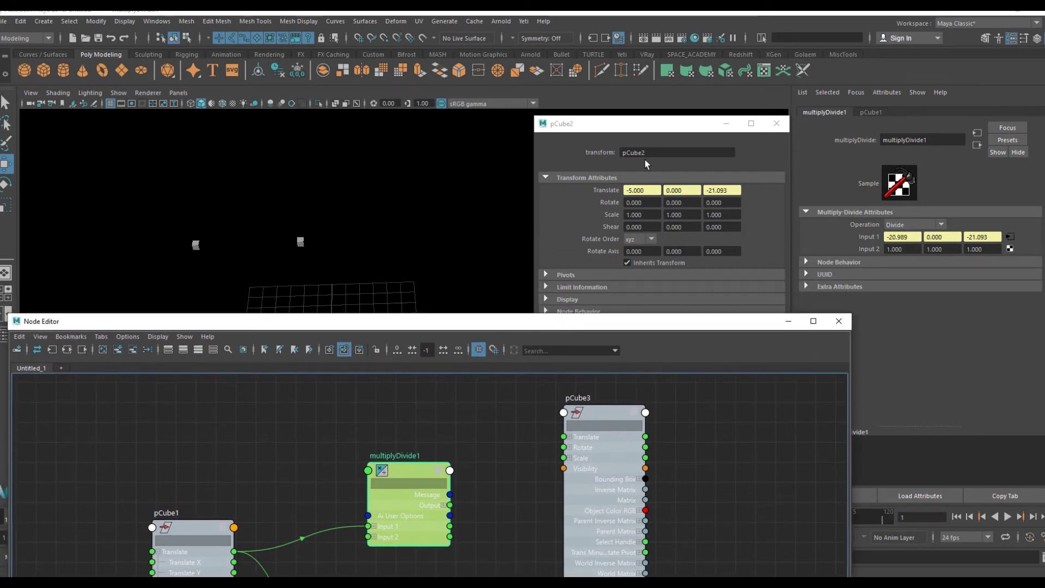
left_click_drag(644, 129, 667, 128)
left_click_drag(448, 325, 464, 124)
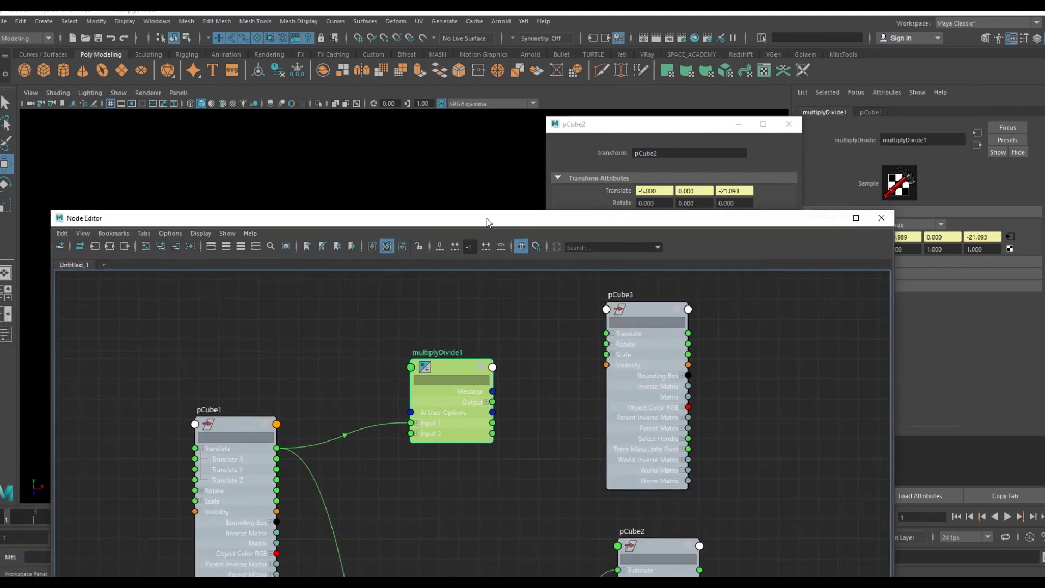
Step: Check setRange1's Max value of 5.000 for reference
left_click(474, 572)
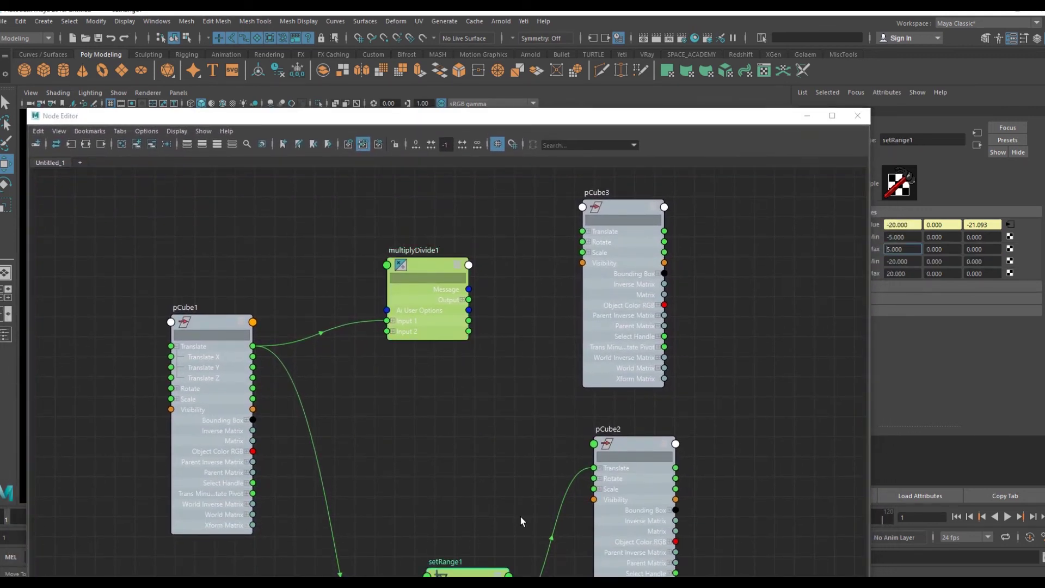
left_click_drag(722, 121, 585, 126)
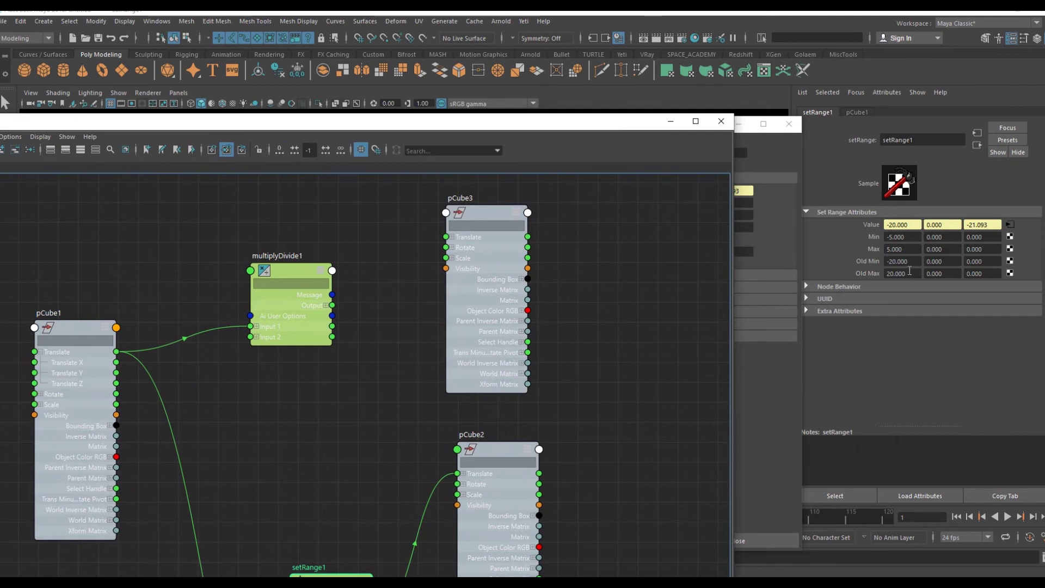
left_click_drag(910, 246, 882, 249)
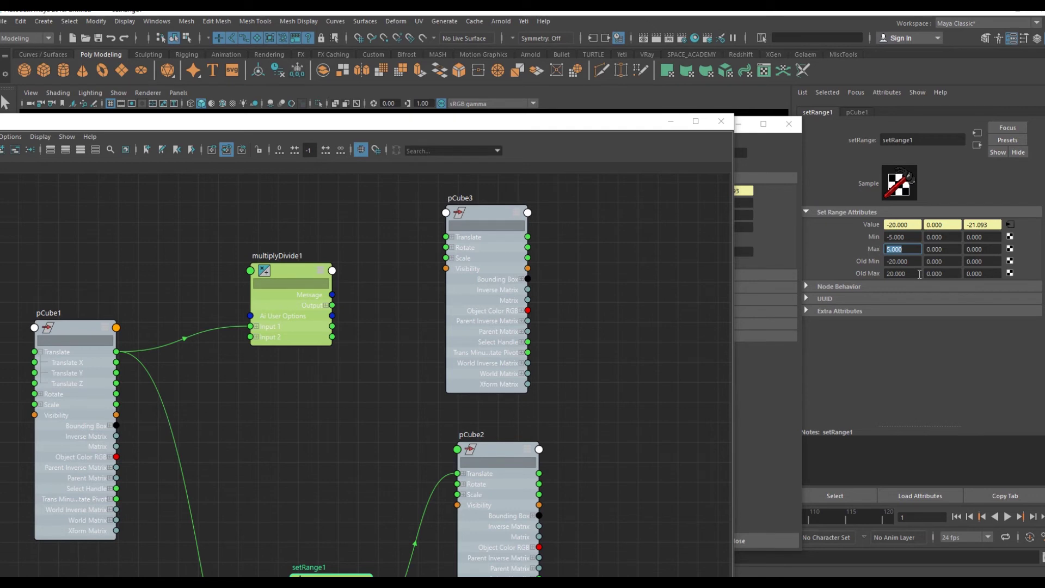
middle_click_drag(468, 320, 500, 318)
Step: Set multiplyDivide1's Input 2 X to 4
left_click(321, 276)
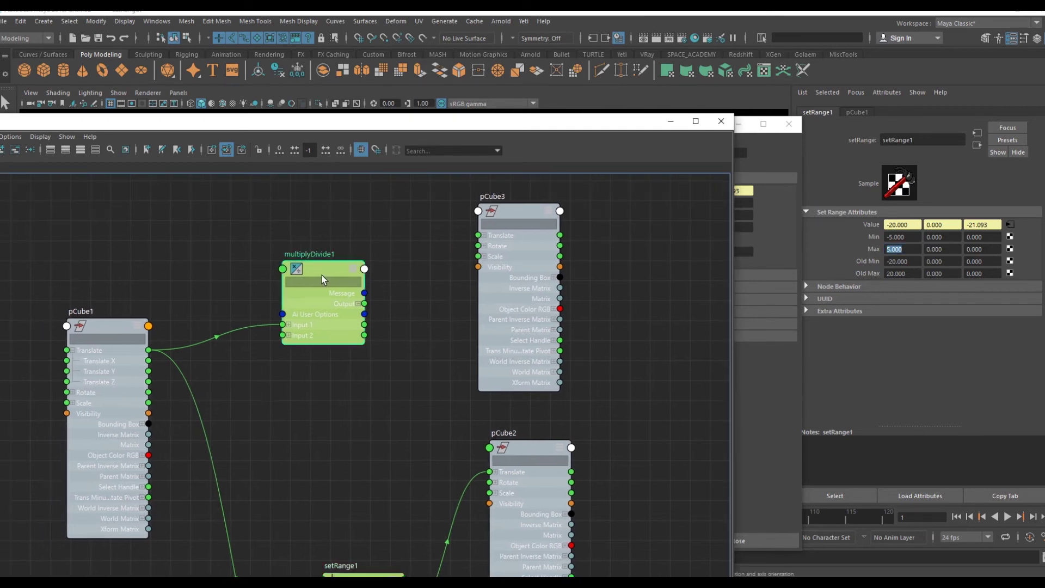
double_click(912, 253)
type("4")
key("Return")
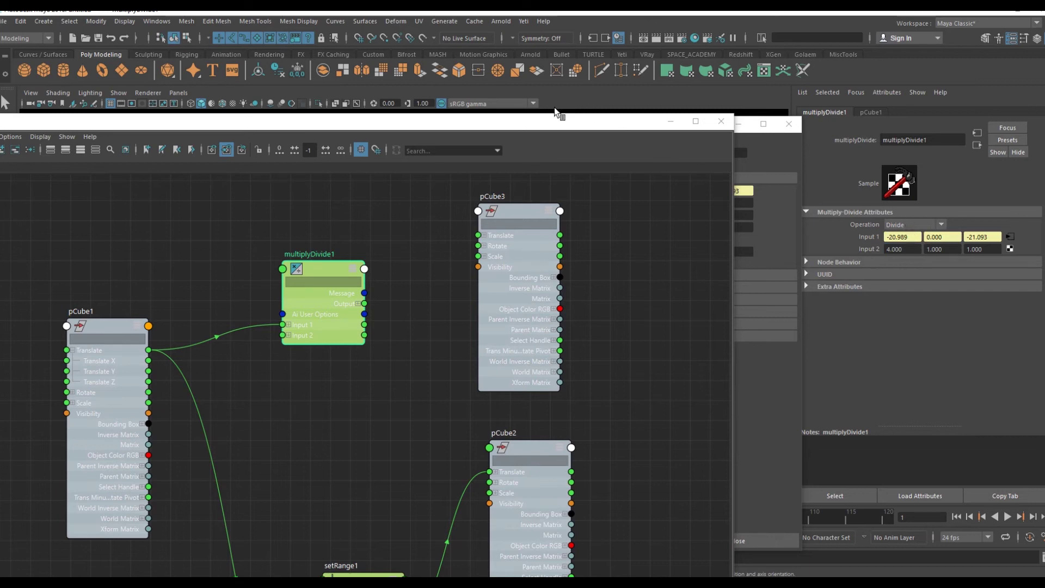
left_click_drag(539, 128, 634, 394)
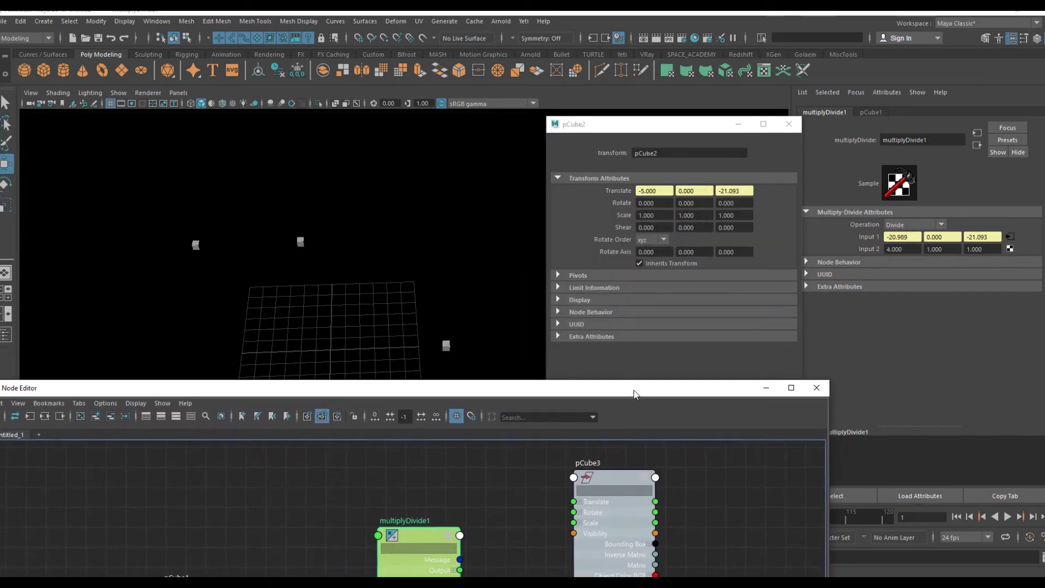
Step: Wire multiplyDivide1's Output into pCube3's Translate, moving pCube3 to X -5.247
middle_click_drag(472, 485, 453, 534)
left_click_drag(384, 527, 373, 498)
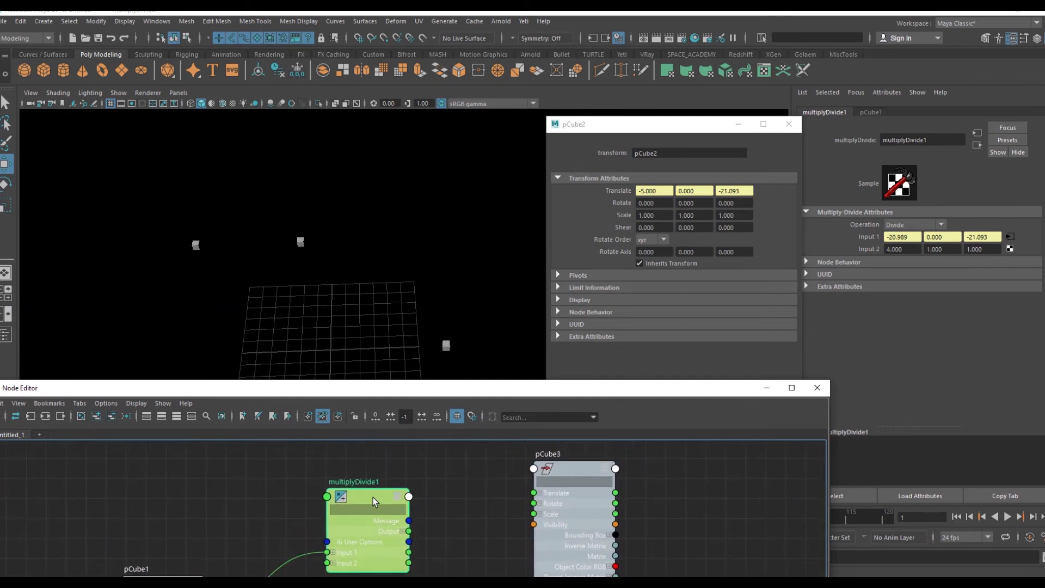
left_click_drag(471, 545, 547, 496)
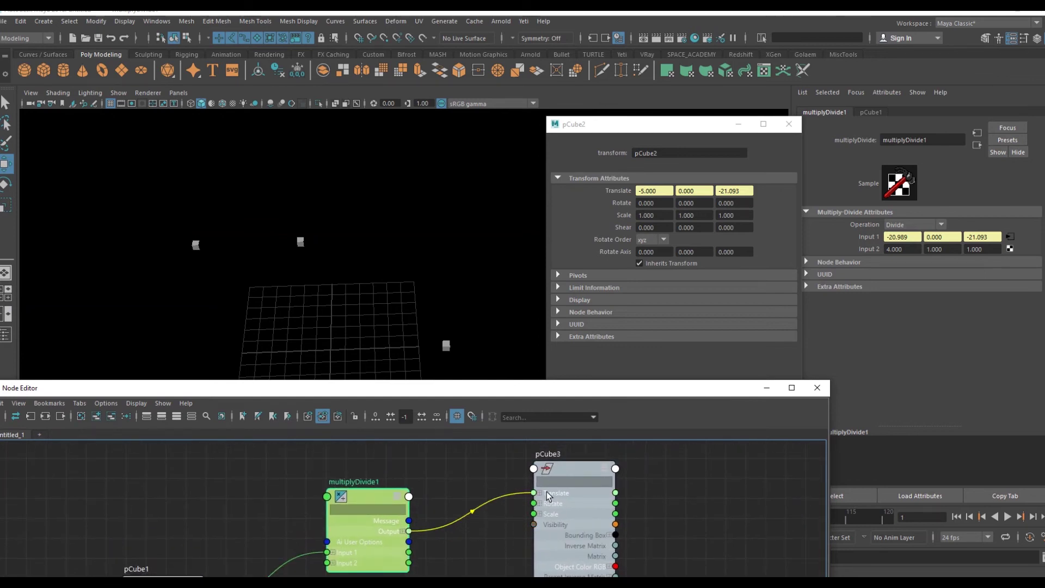
left_click(564, 471)
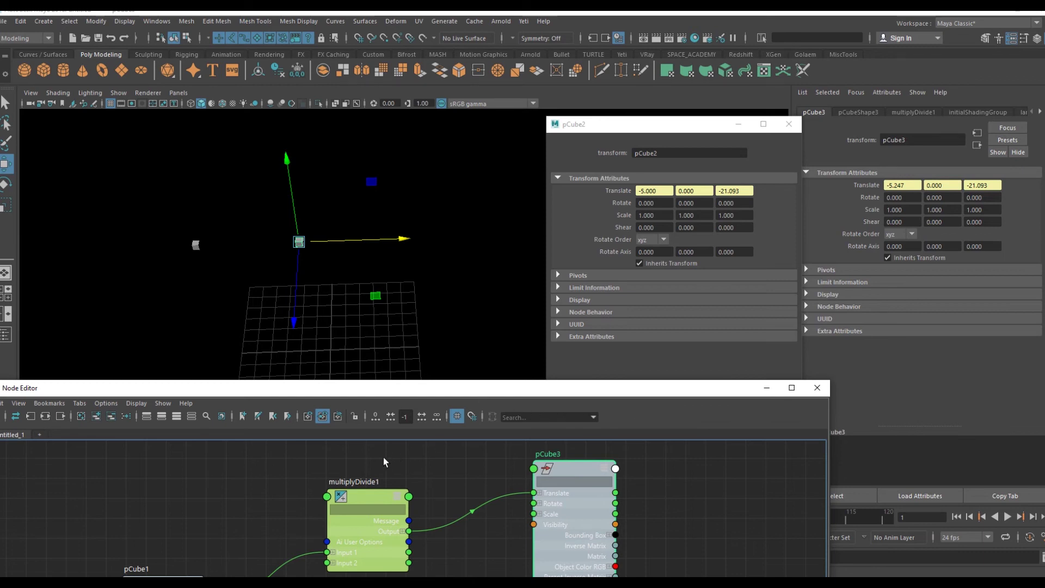
Step: Try multiplyDivide1's Input 2 X at 5, then set it back to 4
left_click(366, 498)
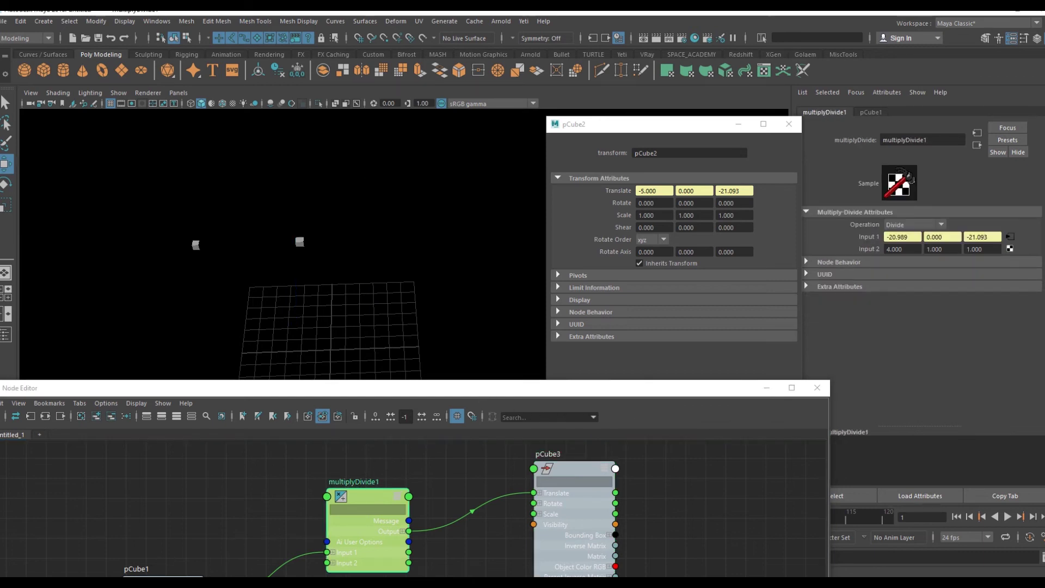
left_click(163, 574)
left_click_drag(337, 393, 333, 498)
mouse_move(366, 453)
left_mouse_down("alt")
mouse_move(252, 381)
mouse_move(140, 378)
mouse_move(394, 393)
mouse_move(473, 542)
left_mouse_up("alt")
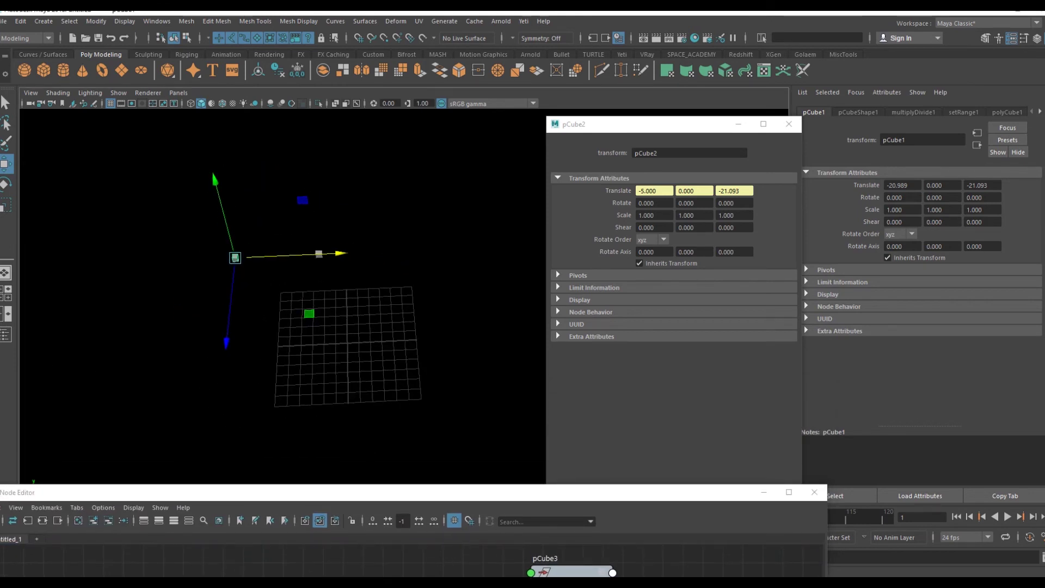
left_click(474, 566)
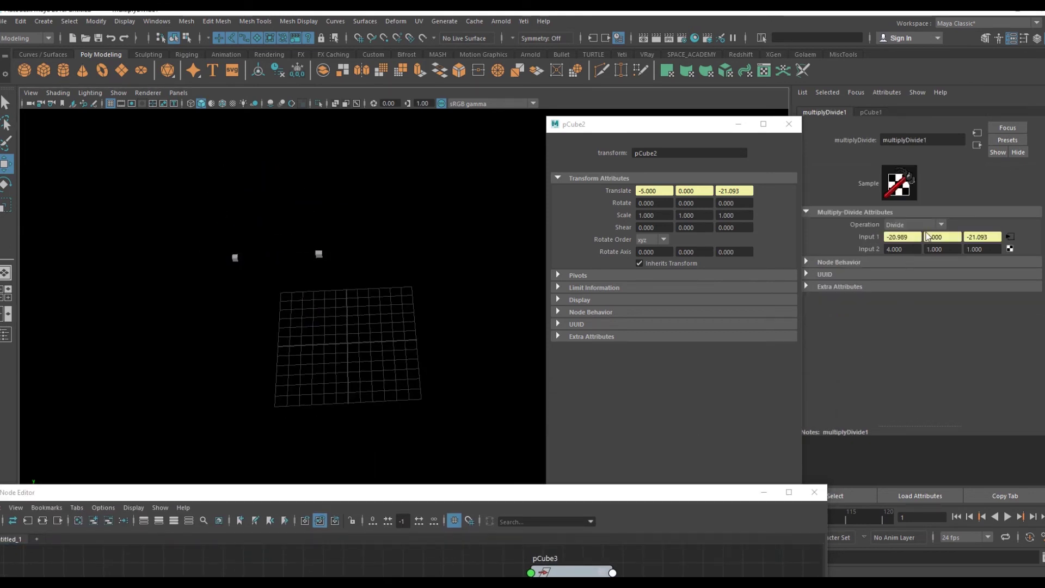
type("5")
key("Return")
type("4")
key("Return")
Step: Break the connection into multiplyDivide1's Input 1, leaving it at 0
right_click(983, 242)
left_click(990, 270)
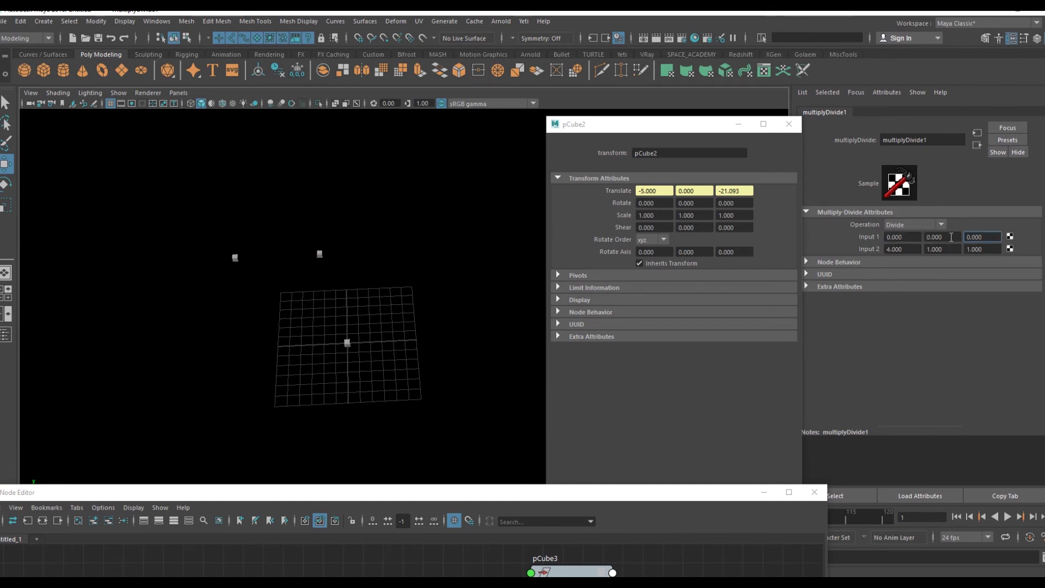
middle_click_drag(455, 341, 434, 251, "alt")
mouse_move(443, 492)
left_mouse_down()
mouse_move(433, 425)
mouse_move(445, 295)
left_mouse_up()
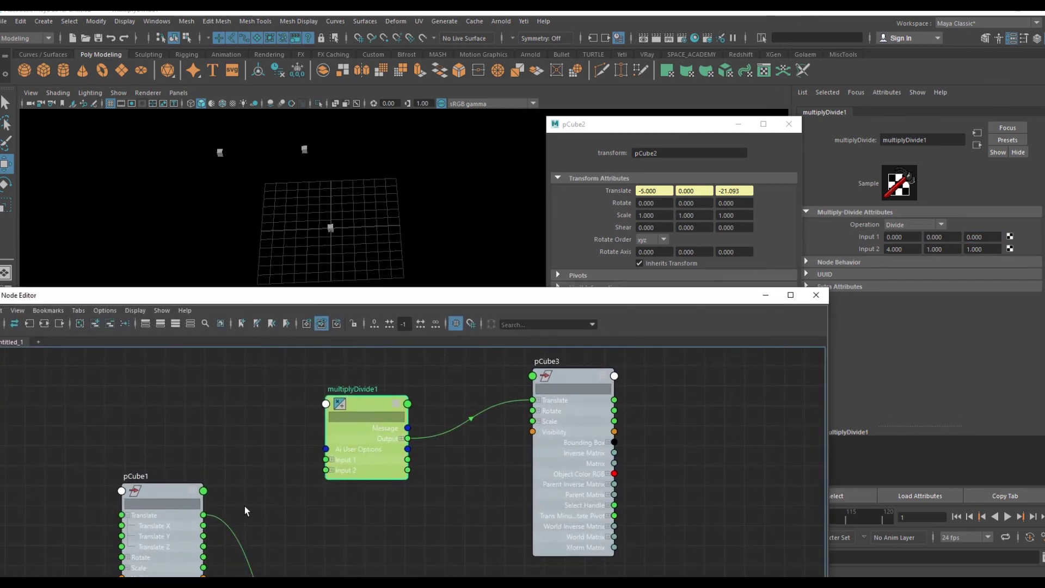
Step: Expand Input 1 and connect only pCube1's Translate X to multiplyDivide1's Input 1X
mouse_move(313, 495)
left_mouse_down()
mouse_move(326, 462)
mouse_move(333, 468)
left_mouse_up()
left_click(331, 459)
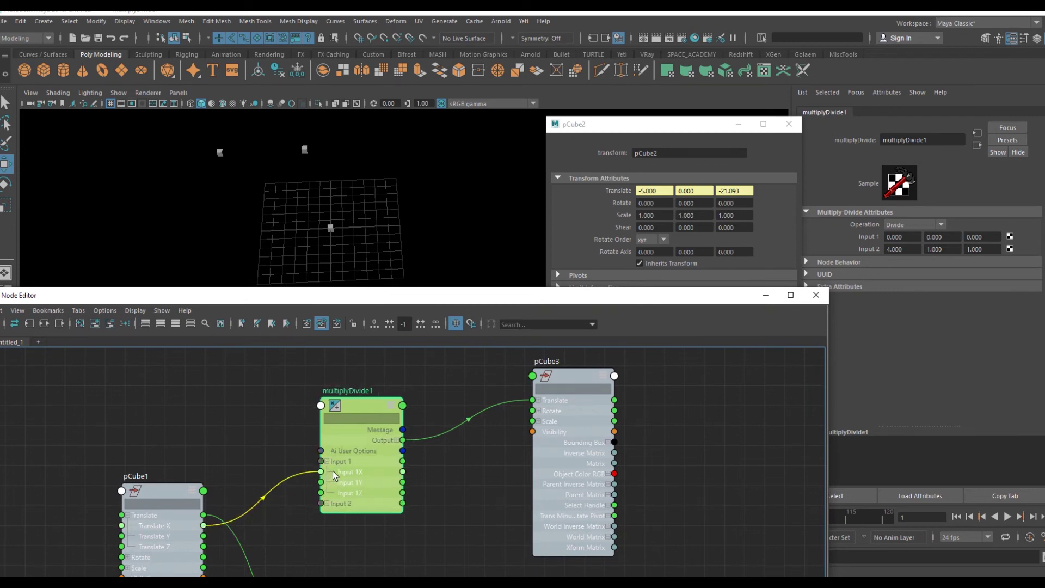
left_click_drag(275, 516, 321, 472)
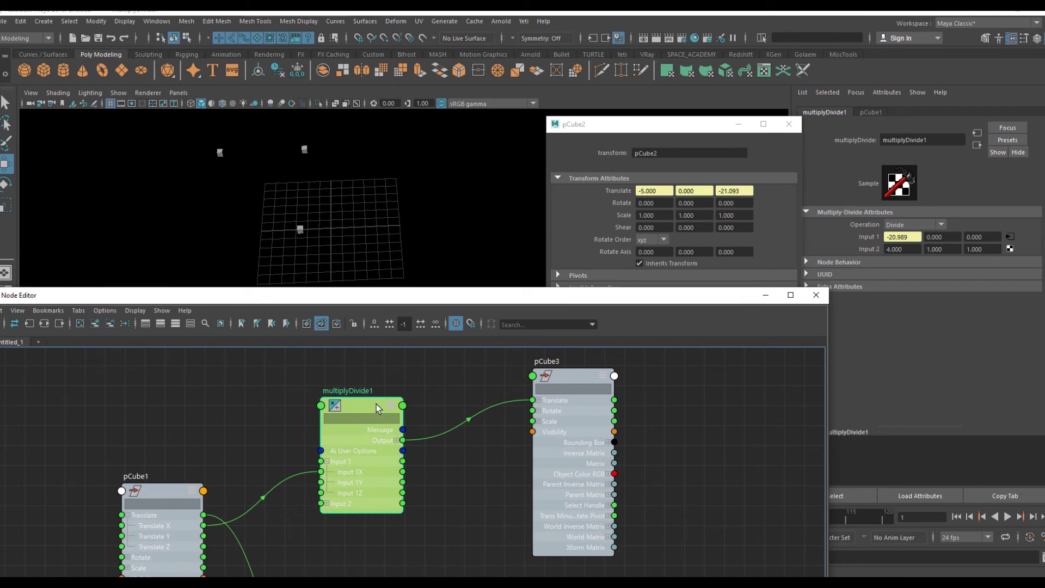
left_click_drag(379, 408, 368, 419)
left_click_drag(407, 302, 419, 386)
mouse_move(404, 333)
left_mouse_down("alt")
mouse_move(399, 302)
mouse_move(409, 296)
mouse_move(306, 198)
left_mouse_up("alt")
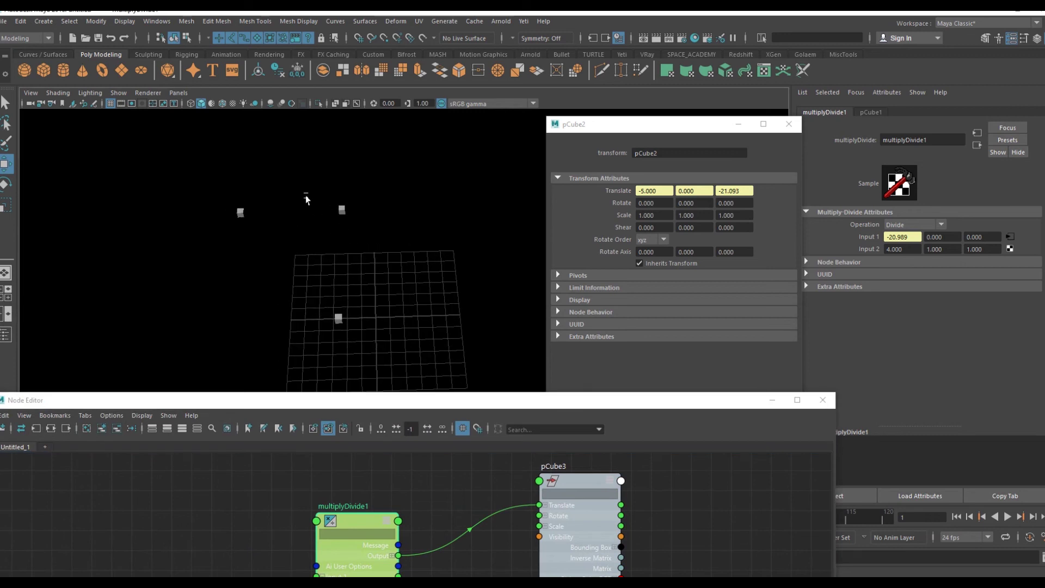
Step: Slide pCube1 along X and undo the last drag, leaving it at 7.722 with pCube2 at 1.930
left_click(240, 212)
key("alt+shift")
left_click_drag(298, 263, 326, 259, "alt")
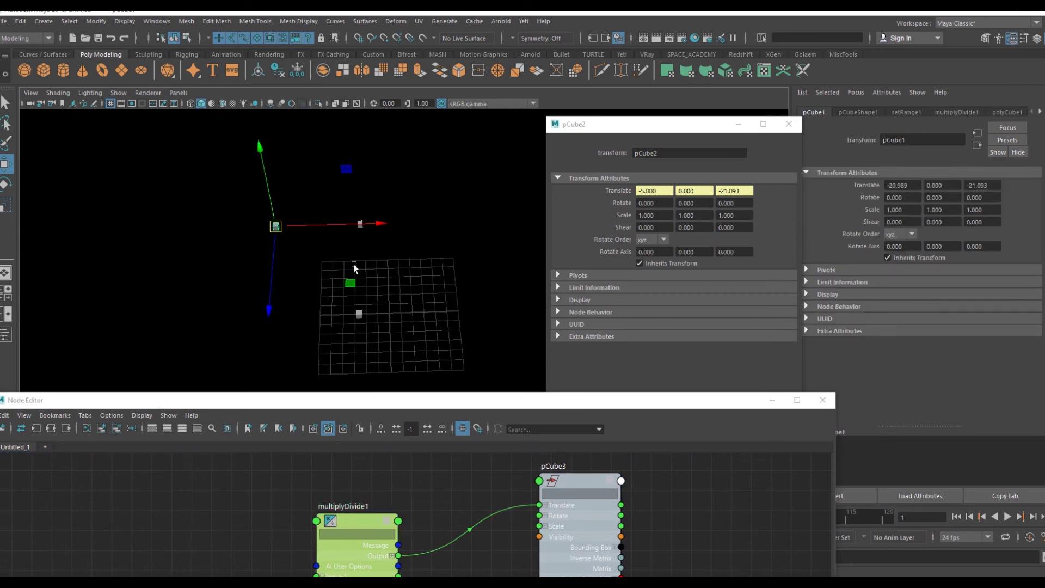
mouse_move(381, 223)
left_mouse_down()
mouse_move(465, 259)
mouse_move(554, 262)
mouse_move(406, 256)
mouse_move(537, 264)
mouse_move(423, 280)
mouse_move(401, 299)
mouse_move(445, 322)
left_mouse_up()
mouse_move(520, 238)
left_mouse_down("alt")
mouse_move(475, 250)
mouse_move(501, 261)
mouse_move(506, 197)
mouse_move(263, 203)
mouse_move(544, 234)
mouse_move(304, 253)
left_mouse_up("alt")
key("ctrl+z")
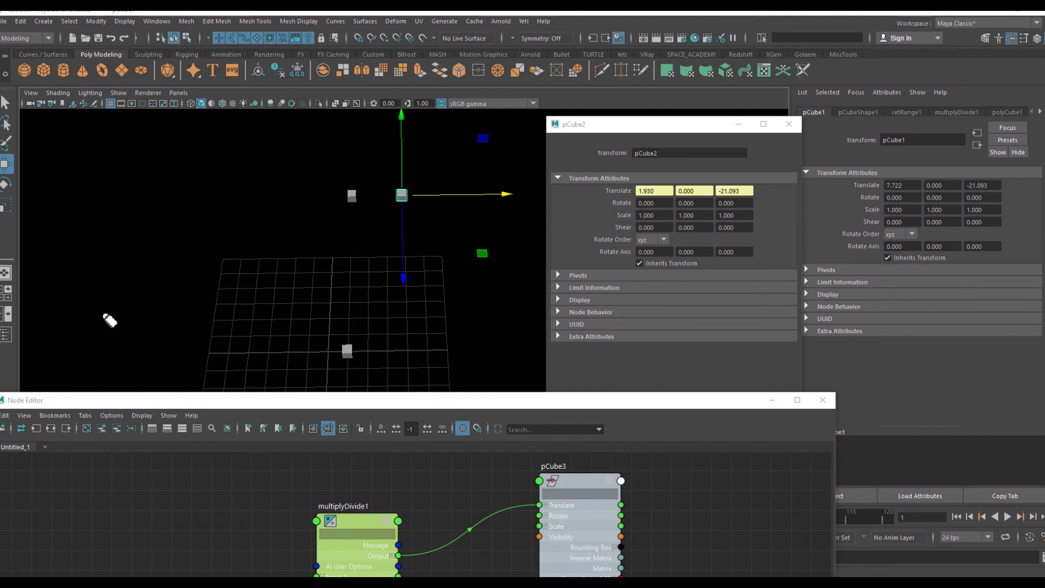
left_click_drag(80, 260, 77, 321)
left_click_drag(507, 251, 507, 326)
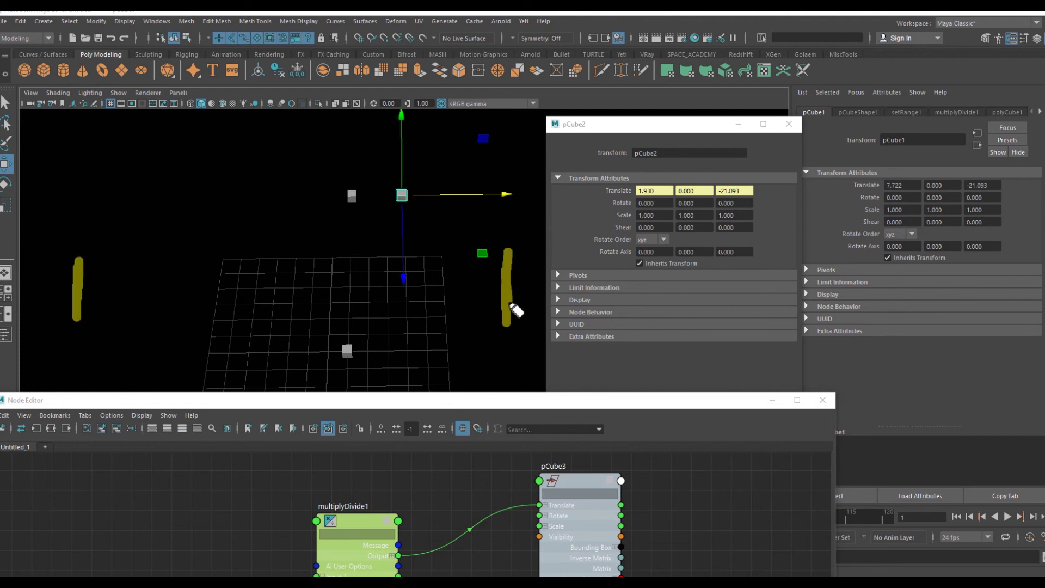
left_click_drag(505, 284, 82, 289)
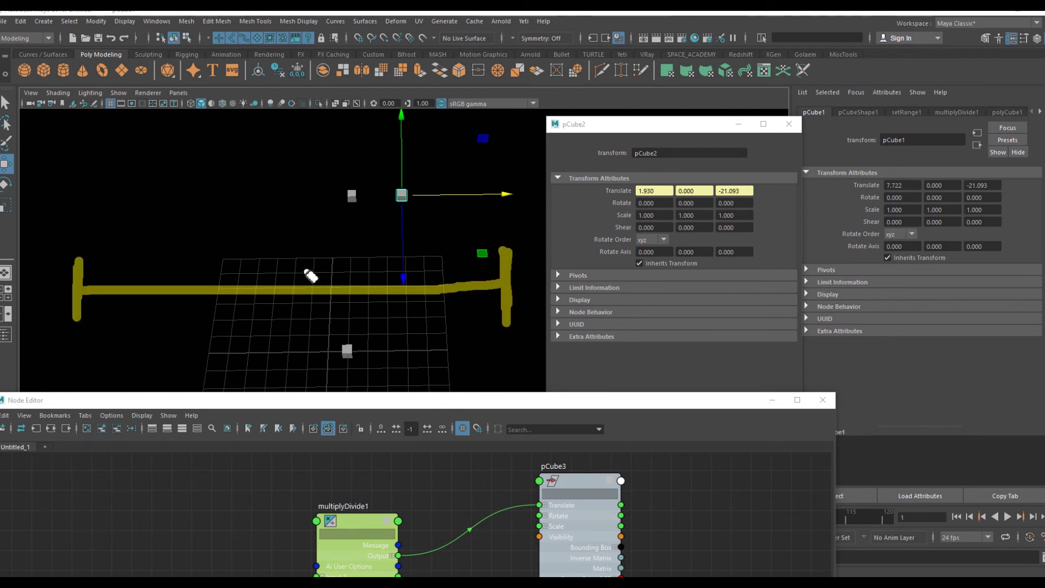
mouse_move(243, 244)
left_mouse_down()
mouse_move(247, 271)
mouse_move(277, 276)
left_mouse_up()
left_click_drag(291, 240, 290, 250)
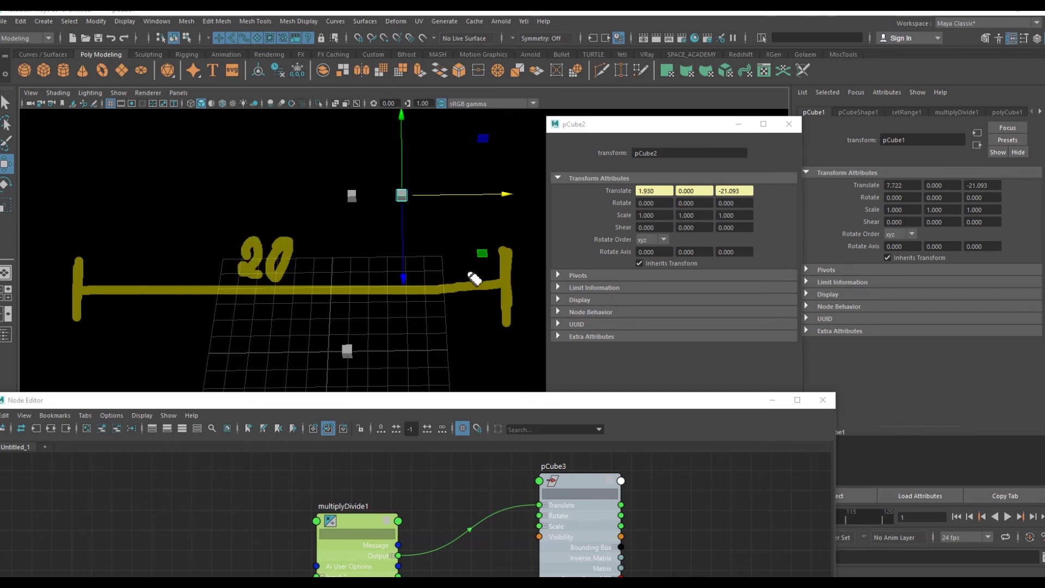
mouse_move(191, 148)
left_mouse_down()
mouse_move(332, 146)
mouse_move(329, 161)
left_mouse_up()
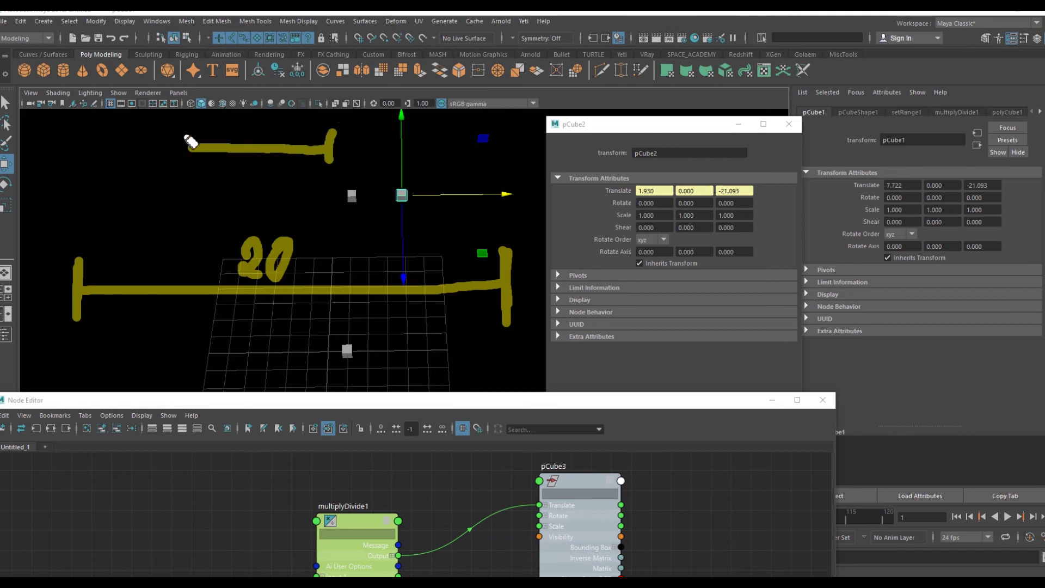
left_click_drag(187, 131, 177, 169)
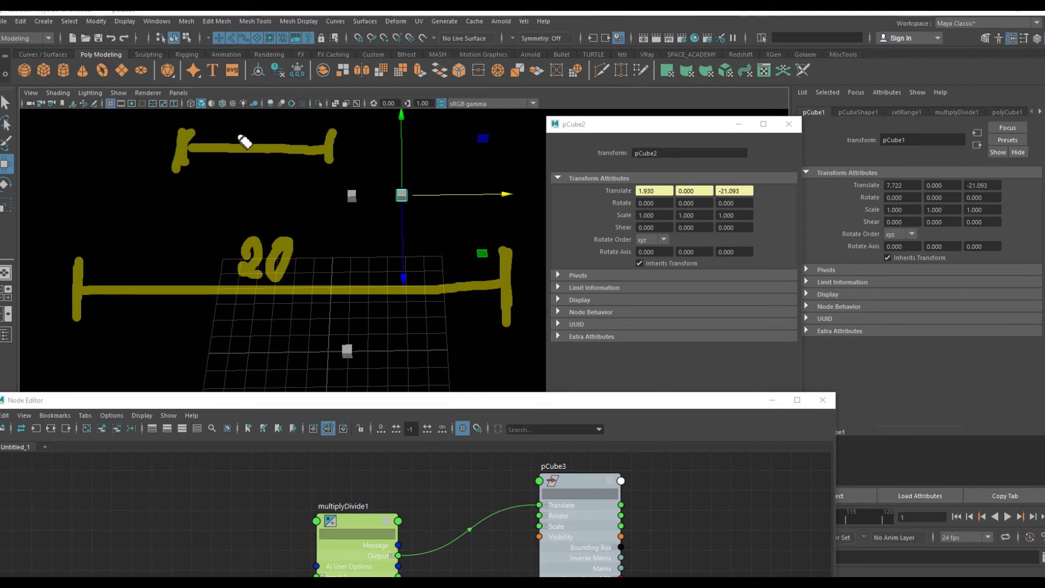
mouse_move(247, 98)
left_mouse_down()
mouse_move(239, 135)
mouse_move(275, 103)
mouse_move(241, 119)
left_mouse_up()
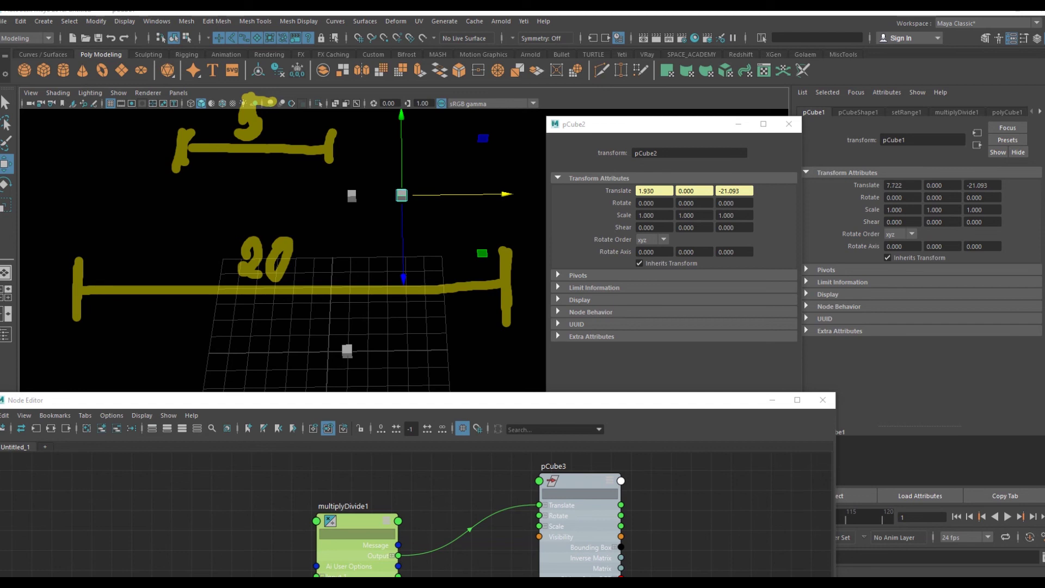
key("Escape")
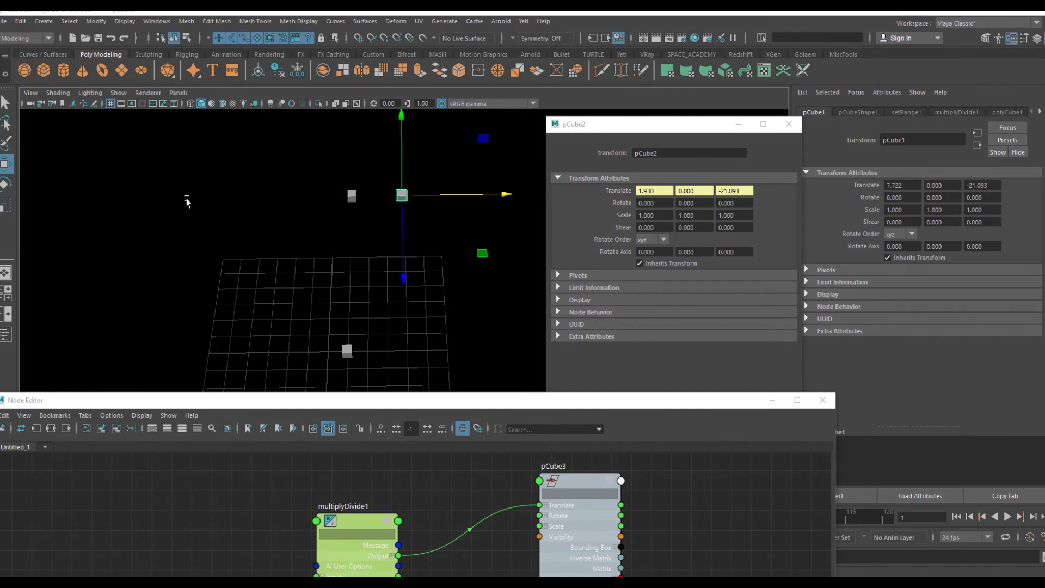
Step: Switch to the plain Select tool and select multiplyDivide1 in the Node Editor to inspect it
left_click(7, 102)
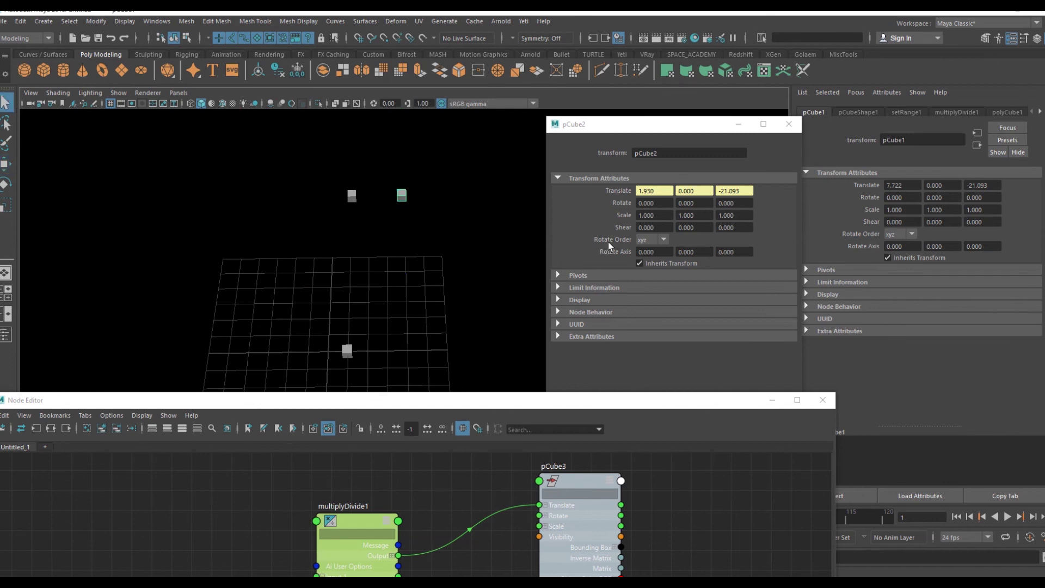
scroll(430, 542, "down", 2)
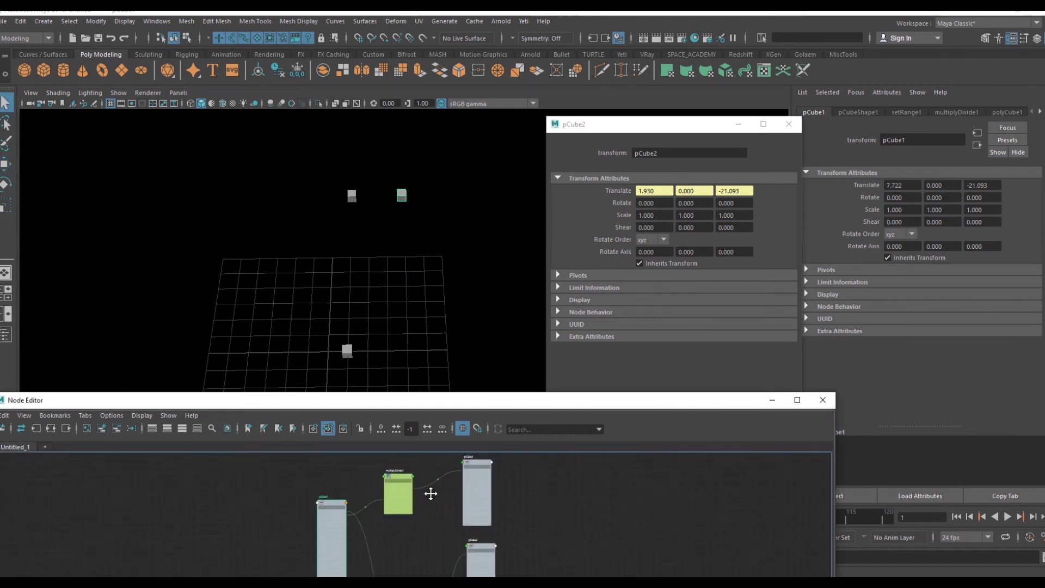
scroll(446, 525, "up", 2)
left_click(380, 508)
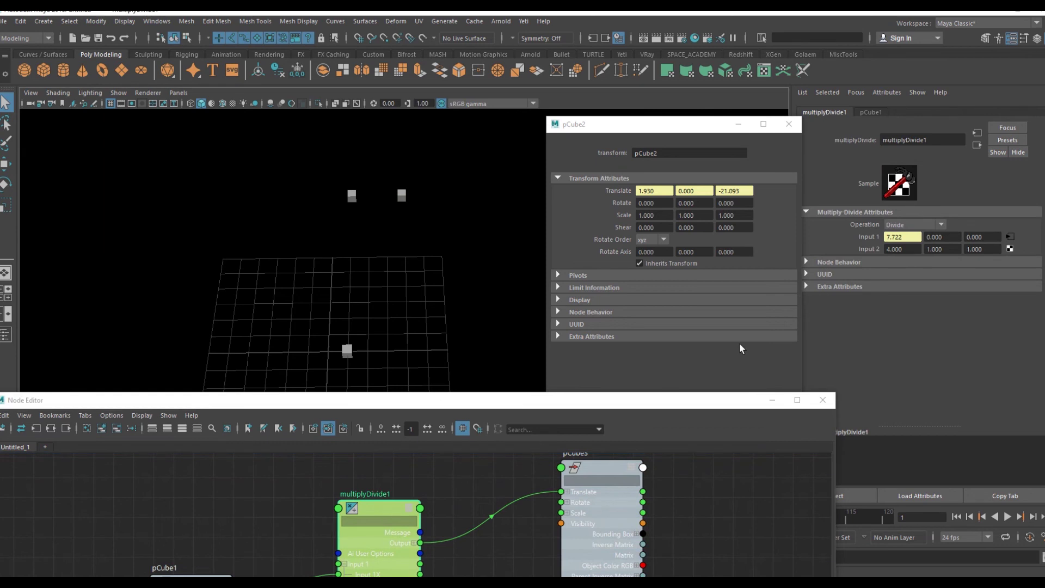
left_click_drag(910, 249, 852, 250)
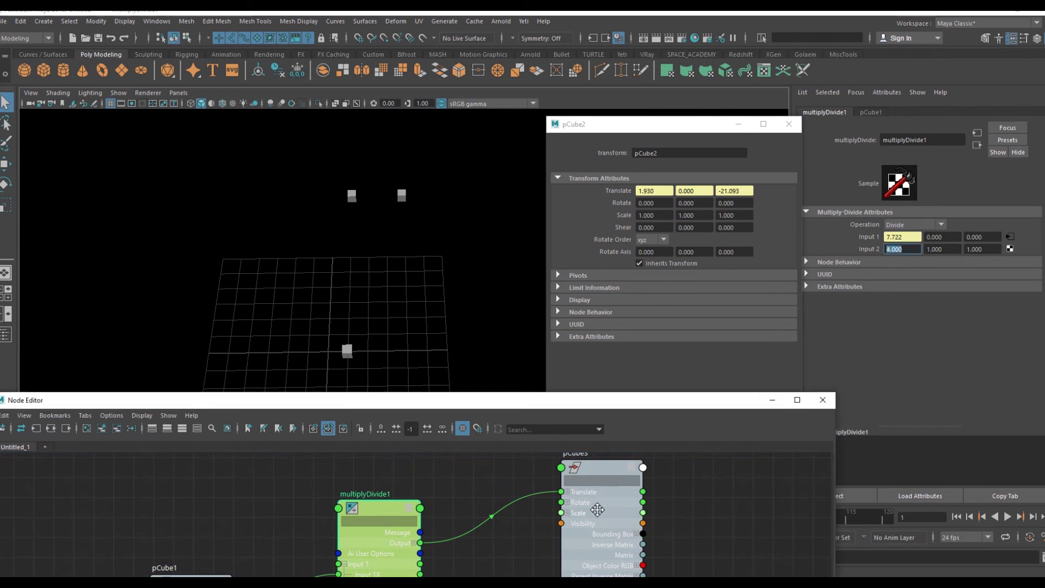
scroll(435, 517, "down", 2)
Step: Reframe the node graph and drag setRange1 up level with pCube2
left_click_drag(462, 399, 472, 281)
middle_click_drag(462, 506, 449, 408)
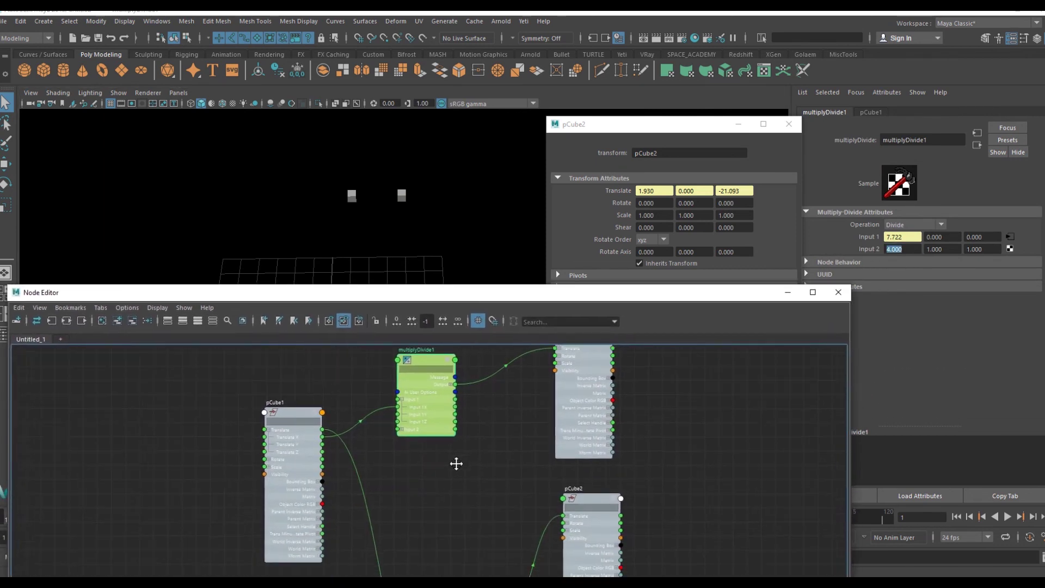
left_click(430, 433)
left_click_drag(430, 433, 426, 414)
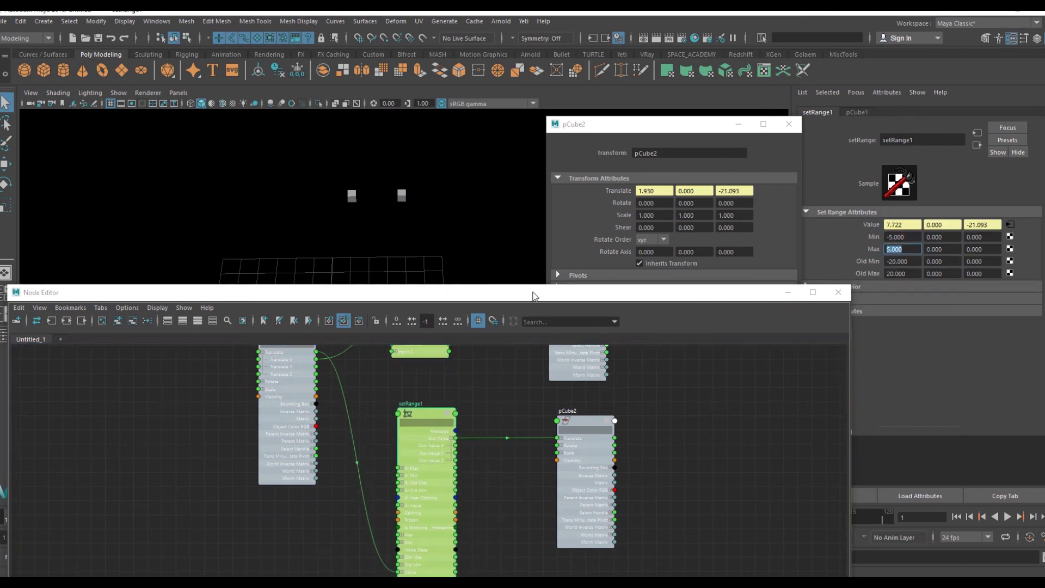
left_click_drag(536, 294, 548, 371)
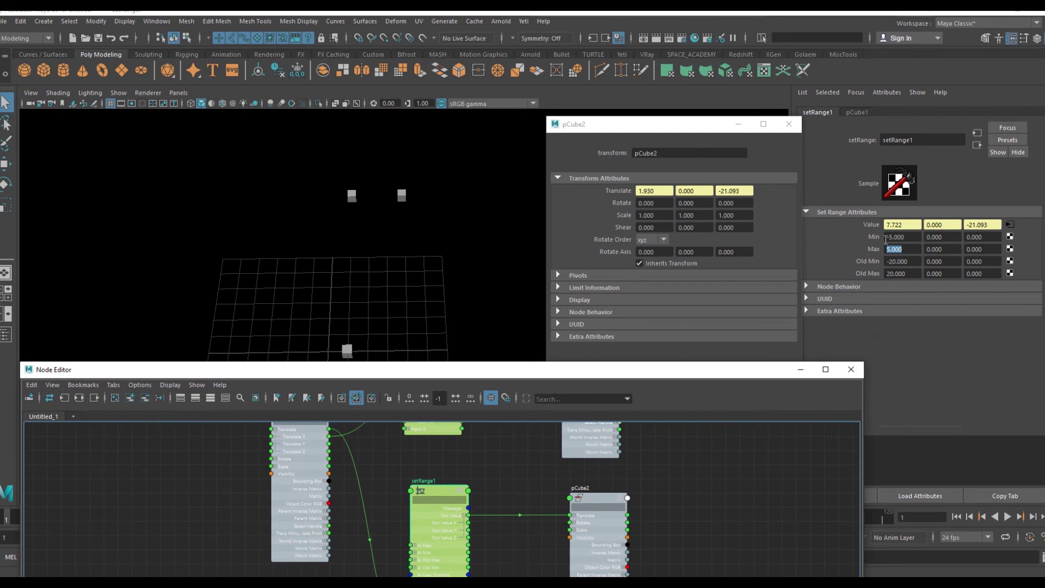
key("Tab")
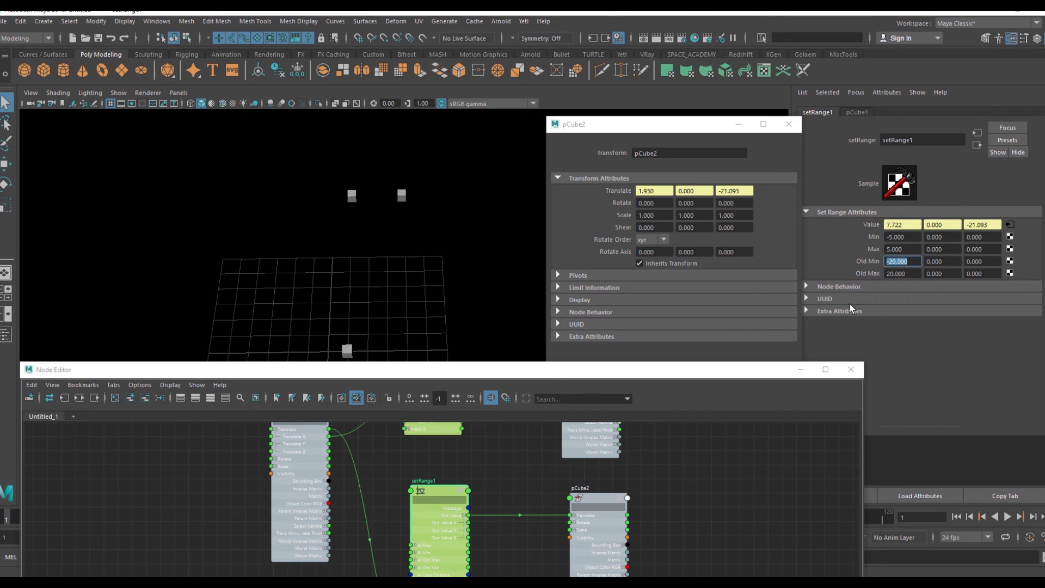
mouse_move(491, 227)
left_mouse_down("alt")
mouse_move(407, 246)
mouse_move(440, 252)
mouse_move(425, 243)
left_mouse_up("alt")
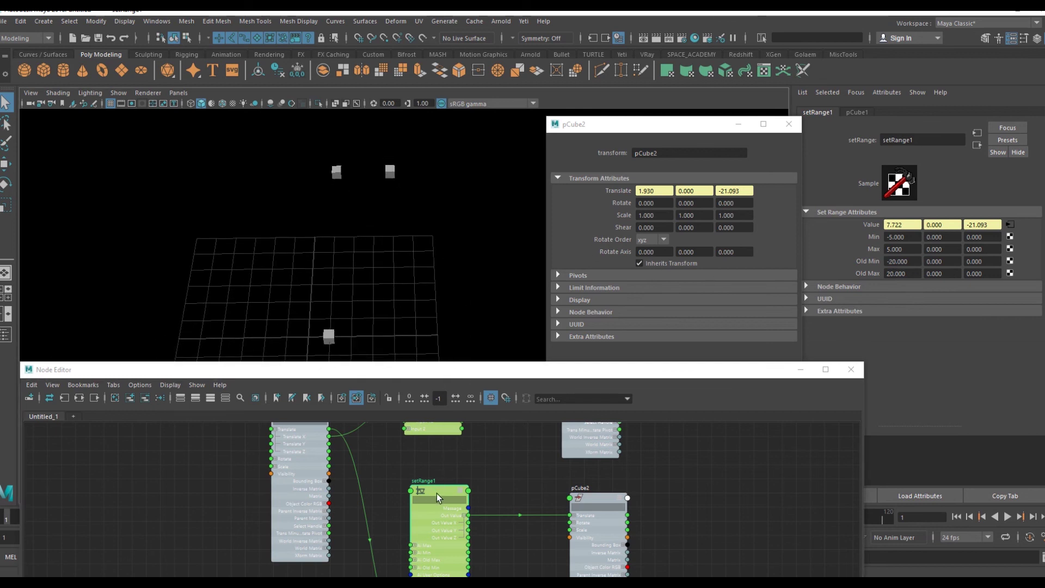
double_click(913, 227)
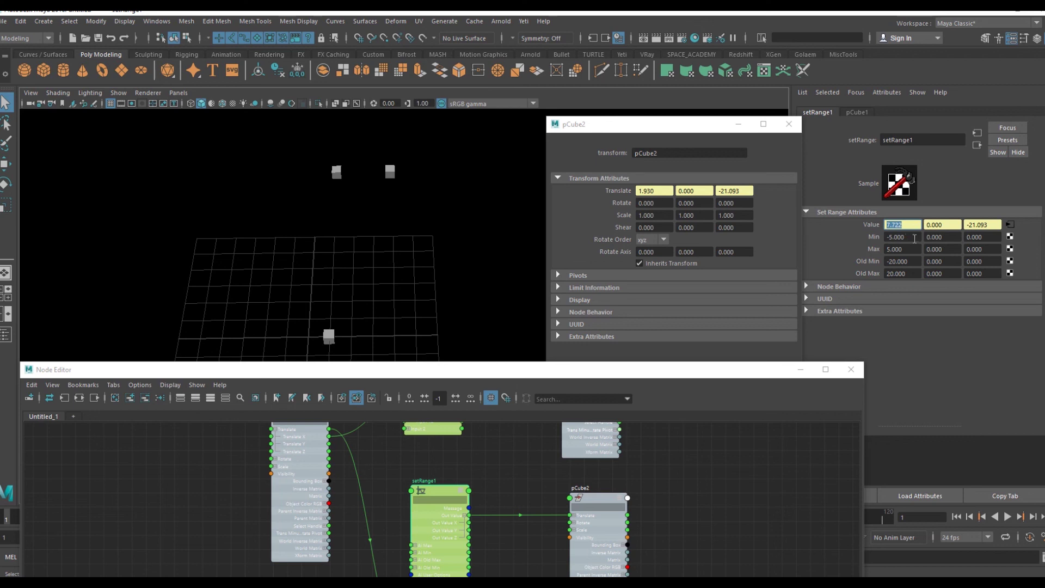
double_click(885, 248)
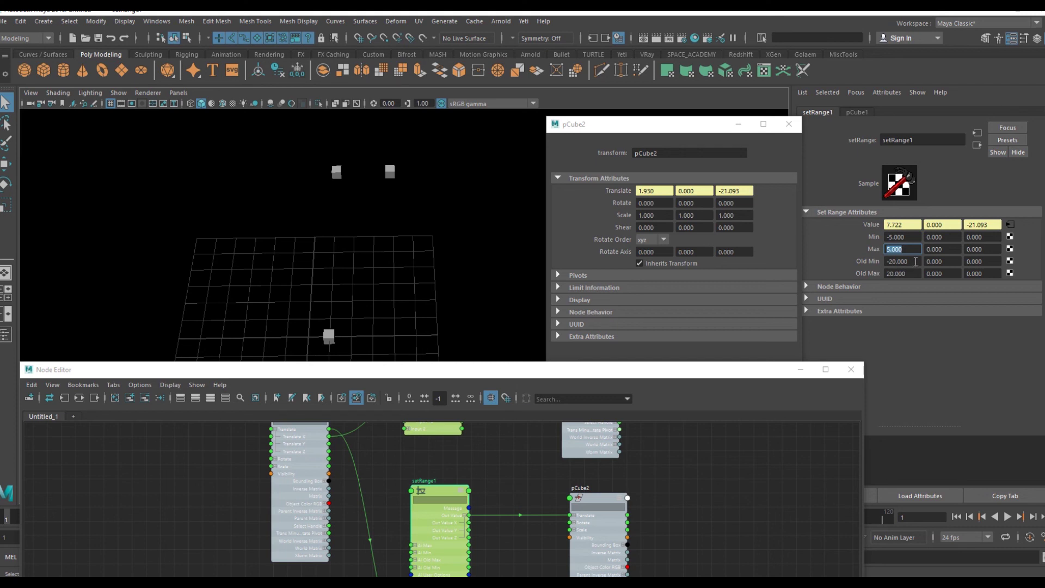
left_click(917, 237)
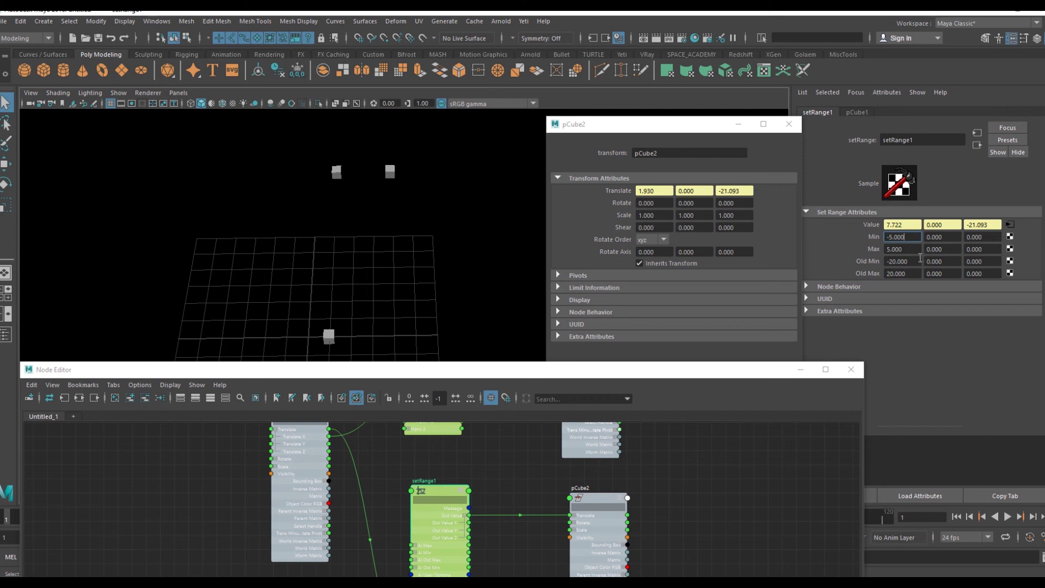
double_click(918, 262)
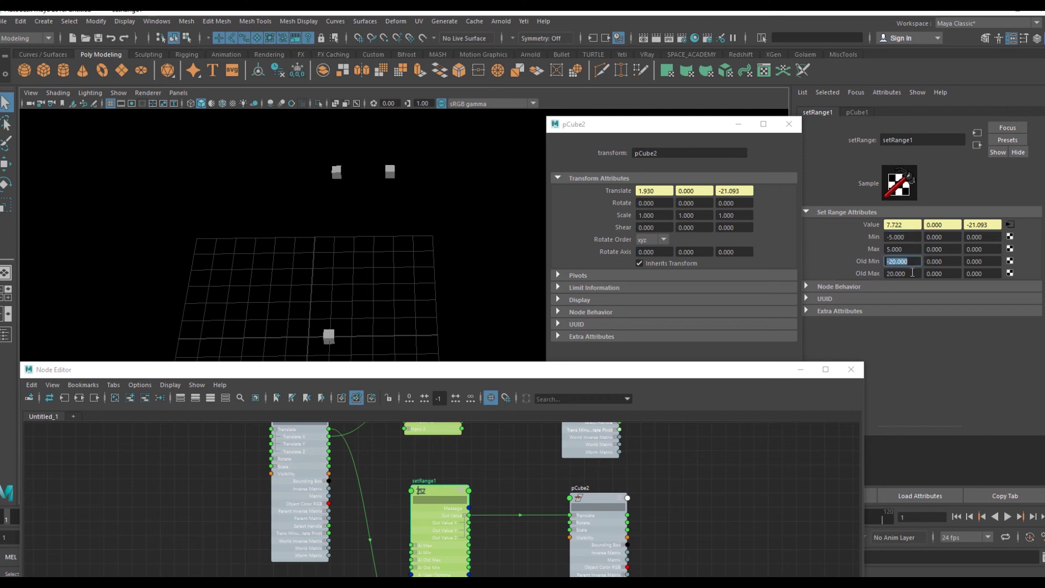
double_click(911, 273)
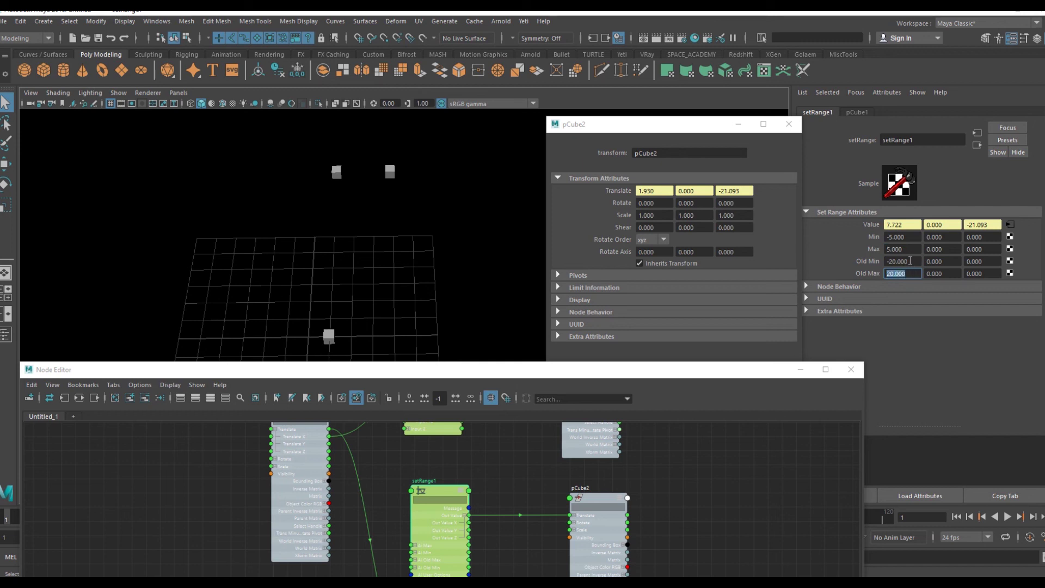
double_click(903, 248)
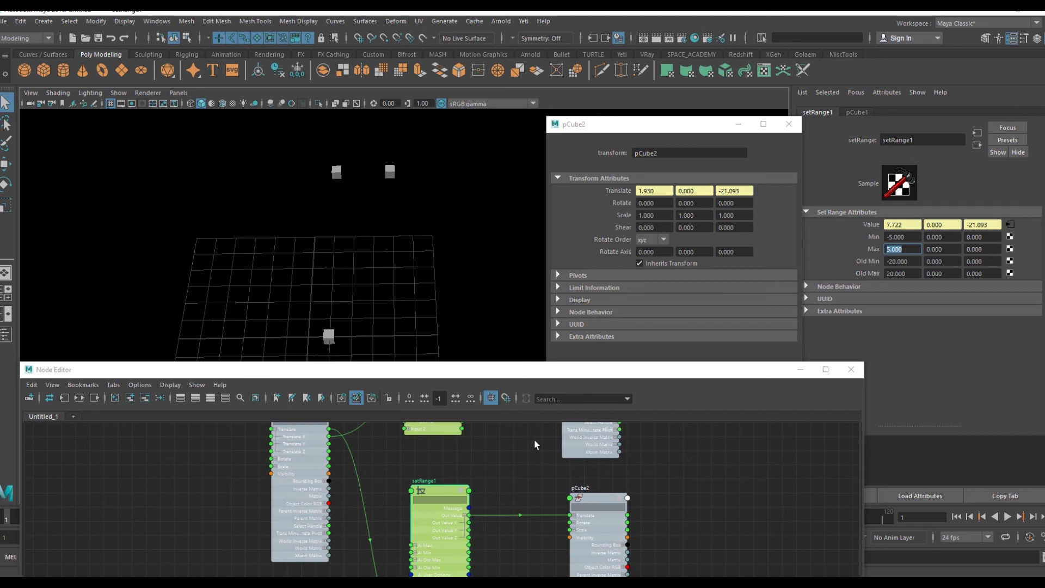
Step: Move and expand the pCube1 node, then pan the graph up to reveal multiplyDivide1
middle_click_drag(509, 459, 504, 440)
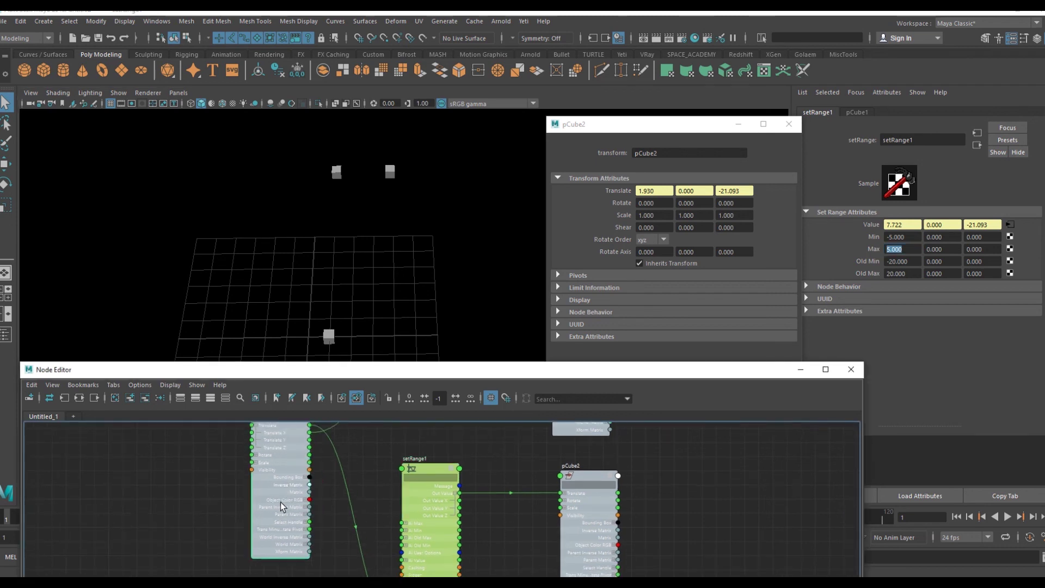
left_click_drag(299, 477, 263, 551)
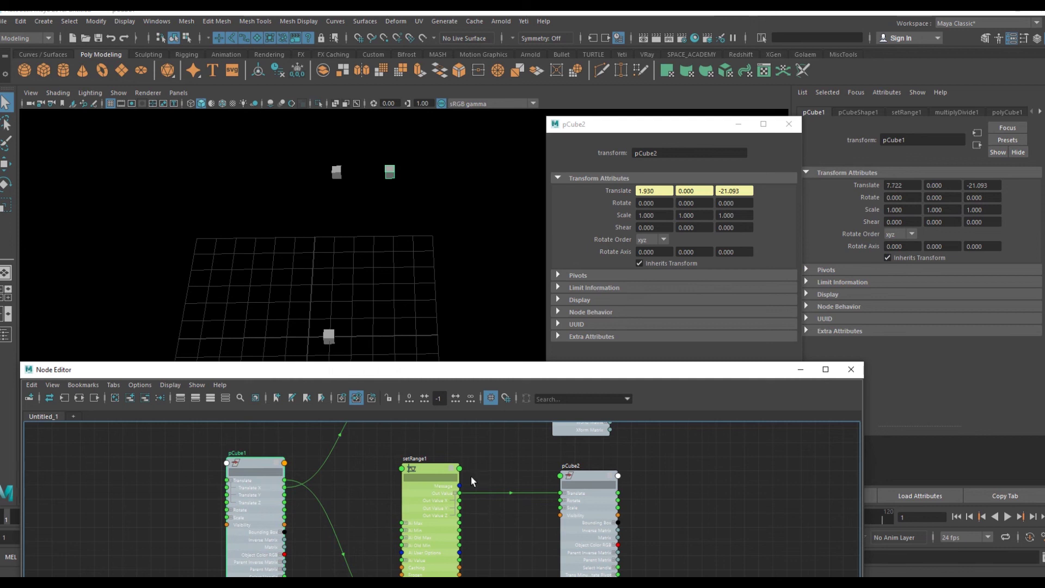
middle_click_drag(472, 481, 463, 529)
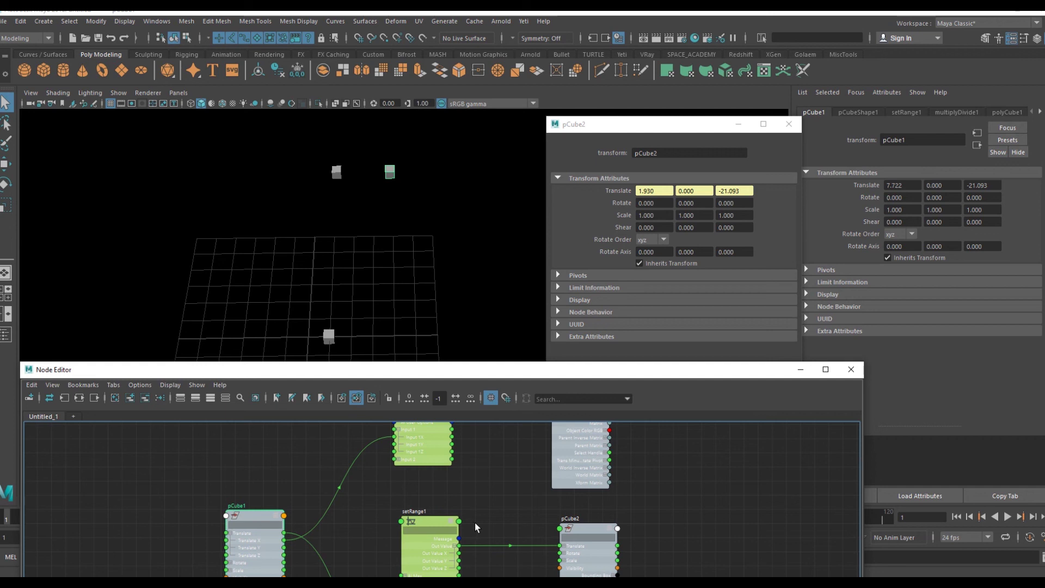
middle_click_drag(475, 523, 434, 560, "alt")
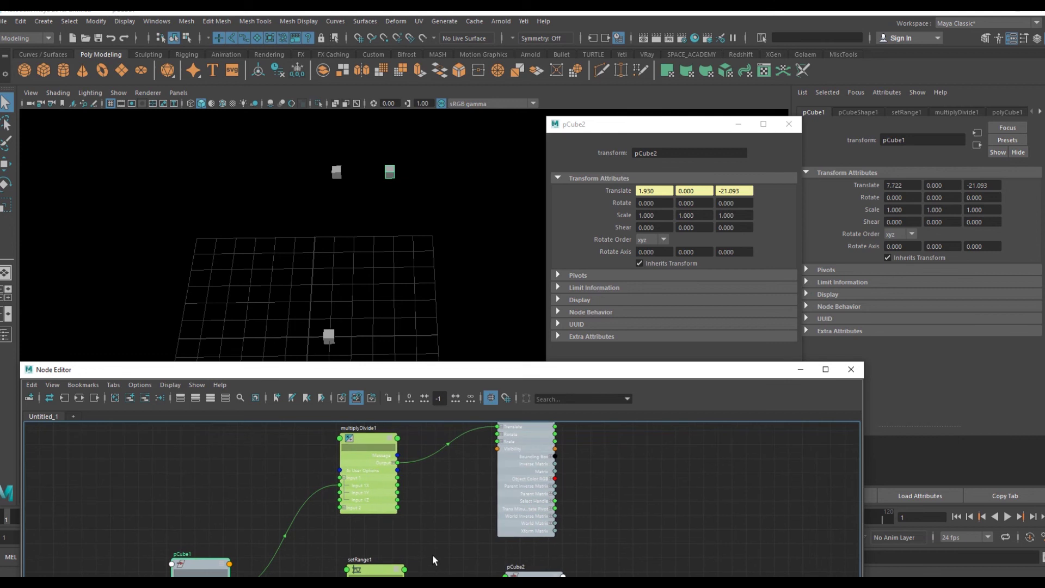